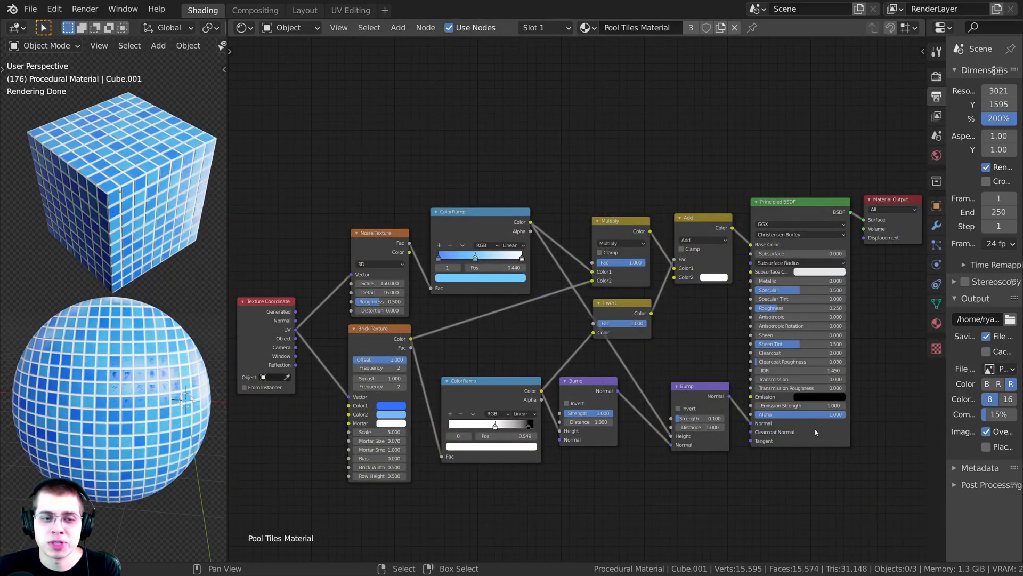
pyautogui.moveTo(127, 296); pyautogui.dragTo(135, 296, button='middle')
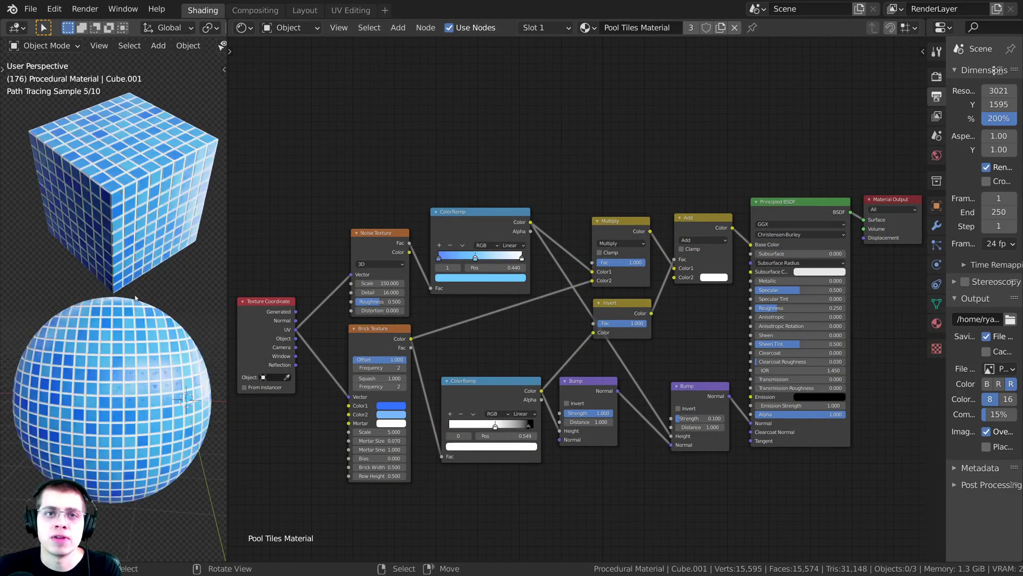
pyautogui.rightClick(118, 212)
pyautogui.moveTo(113, 211)
pyautogui.keyDown('shift'); pyautogui.mouseDown(button='middle')
pyautogui.moveTo(120, 233)
pyautogui.moveTo(125, 182)
pyautogui.moveTo(133, 192)
pyautogui.mouseUp(button='middle'); pyautogui.keyUp('shift')
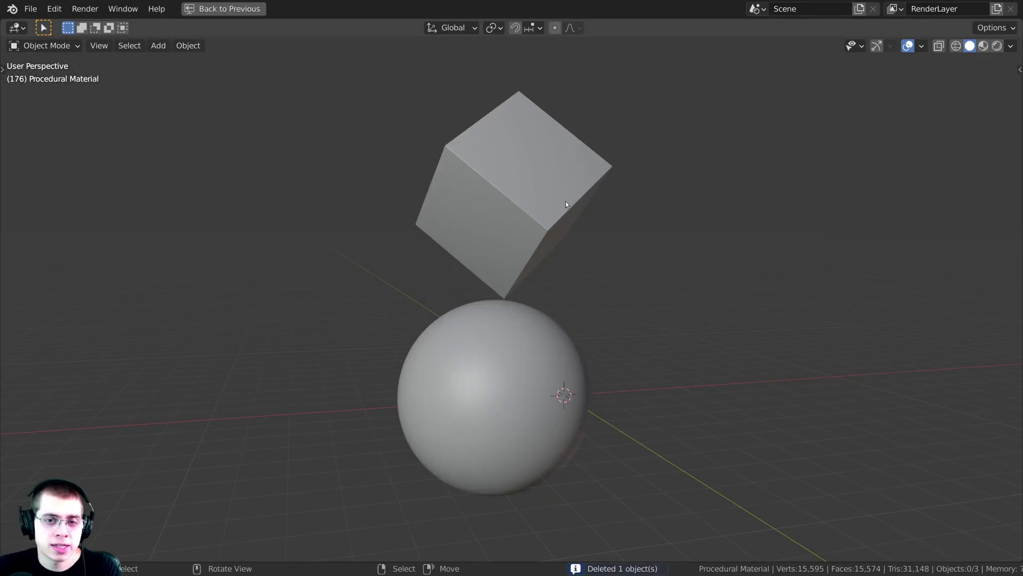
# Step: Add an ico sphere with 6 subdivisions, and scale and reposition it in the scene
pyautogui.hotkey('shift', 'a')
pyautogui.moveTo(567, 201)
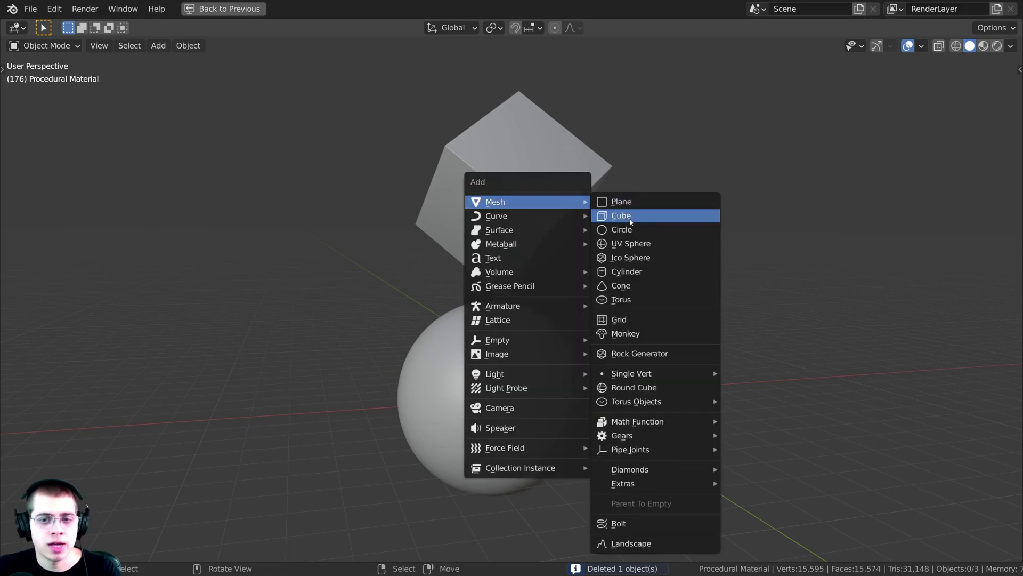
pyautogui.click(630, 257)
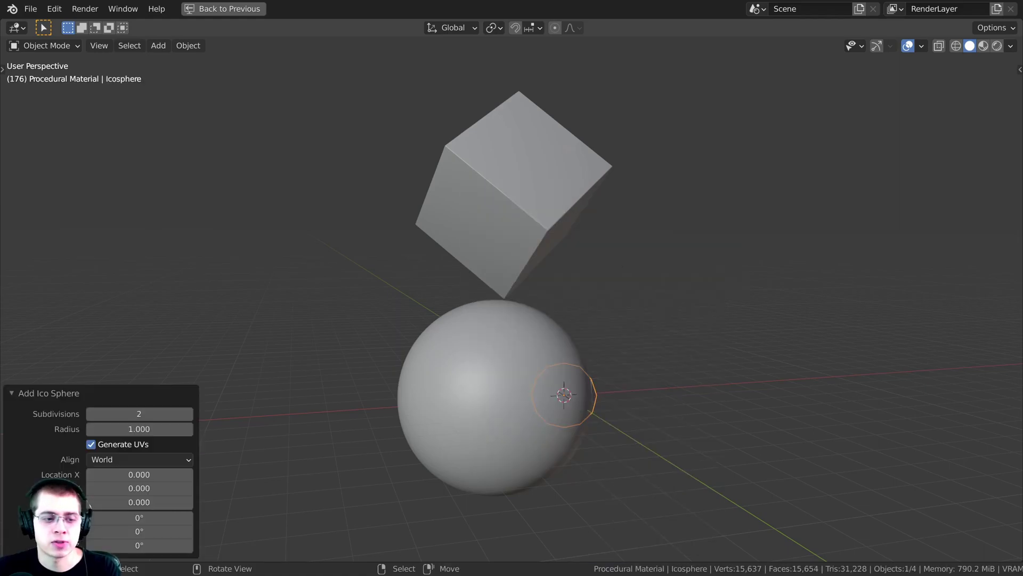
pyautogui.click(138, 413)
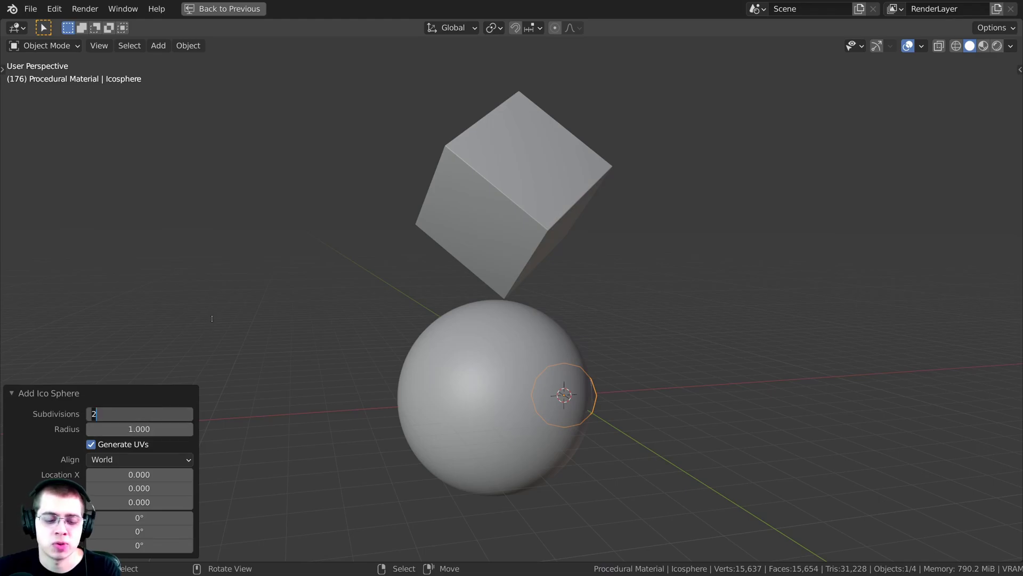
pyautogui.write('6')
pyautogui.press('Return')
pyautogui.press('s')
pyautogui.click(797, 465)
pyautogui.press('g')
pyautogui.click(821, 461)
pyautogui.press('KP_Decimal')
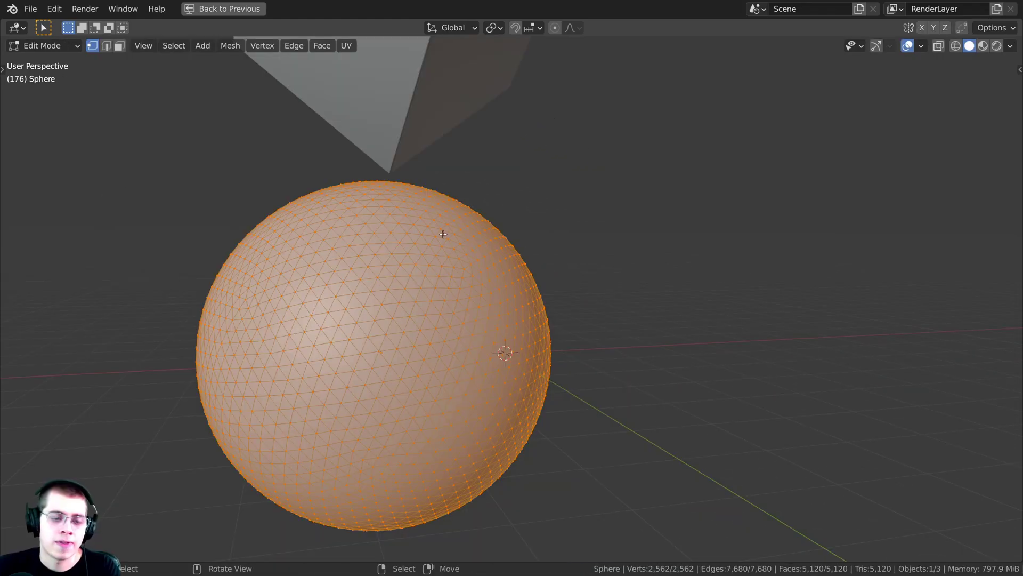
# Step: Return the existing sphere to Object Mode and shade it smooth
pyautogui.press('Tab')
pyautogui.rightClick(300, 165)
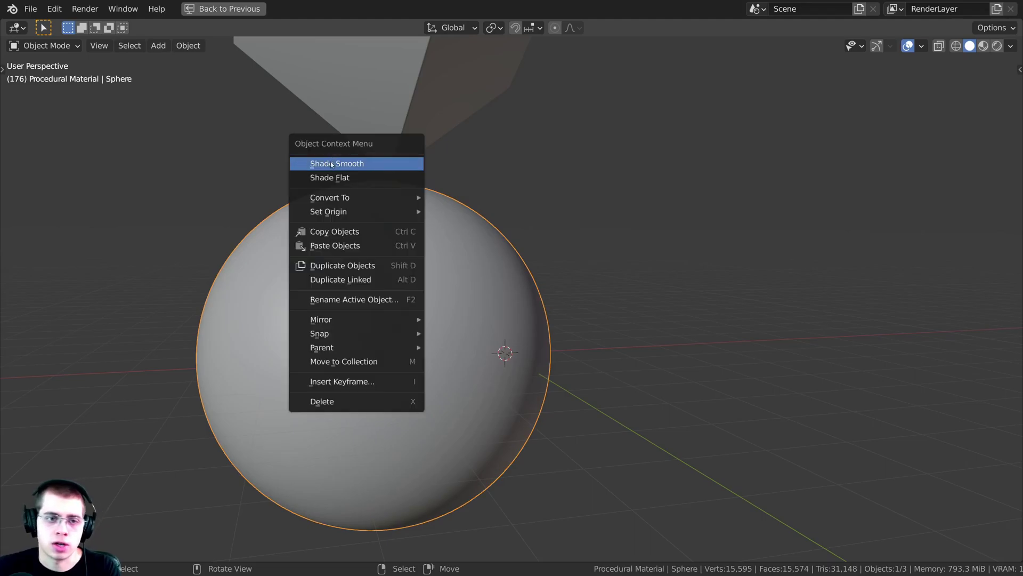
pyautogui.click(352, 164)
# Step: Select the cube and examine its Bevel modifier settings and bevelled edges up close
pyautogui.scroll(-2, 405, 160)
pyautogui.keyDown('shift'); pyautogui.moveTo(419, 157); pyautogui.dragTo(420, 308, button='middle'); pyautogui.keyUp('shift')
pyautogui.rightClick(444, 218)
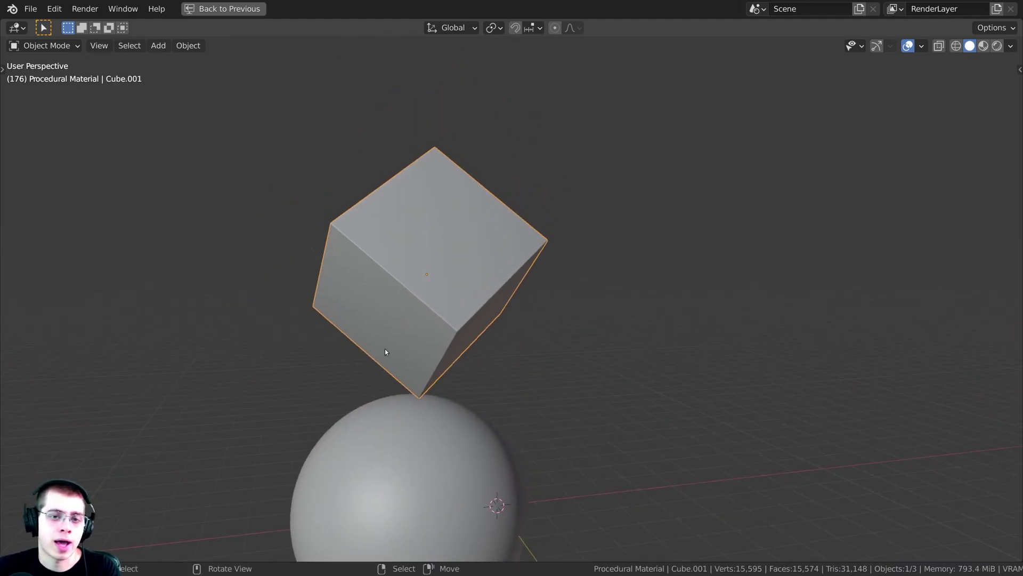
pyautogui.moveTo(386, 352)
pyautogui.mouseDown(button='middle')
pyautogui.moveTo(575, 251)
pyautogui.moveTo(453, 232)
pyautogui.moveTo(540, 229)
pyautogui.mouseUp(button='middle')
pyautogui.hotkey('ctrl', 'space')
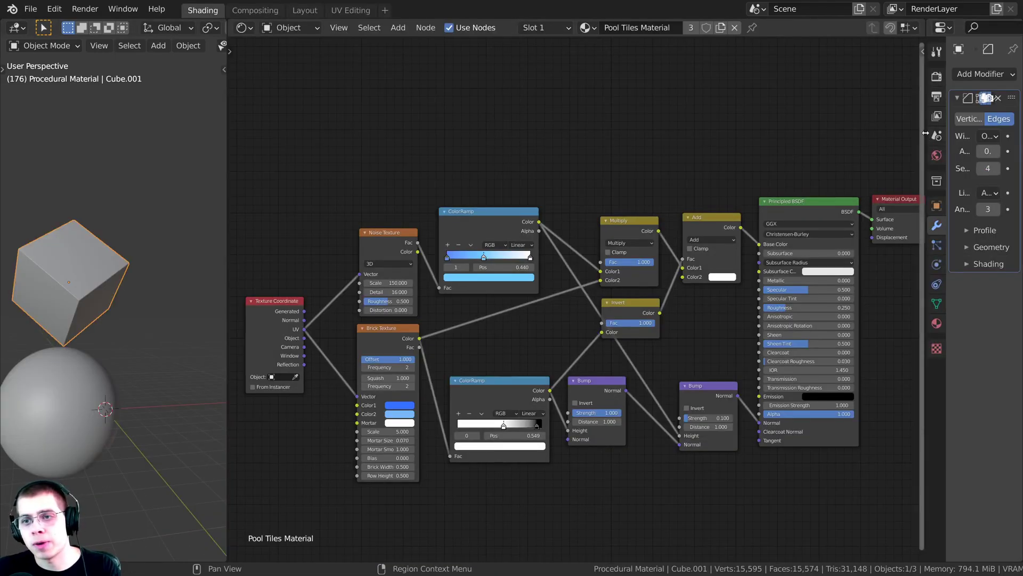
pyautogui.moveTo(928, 143); pyautogui.dragTo(835, 143)
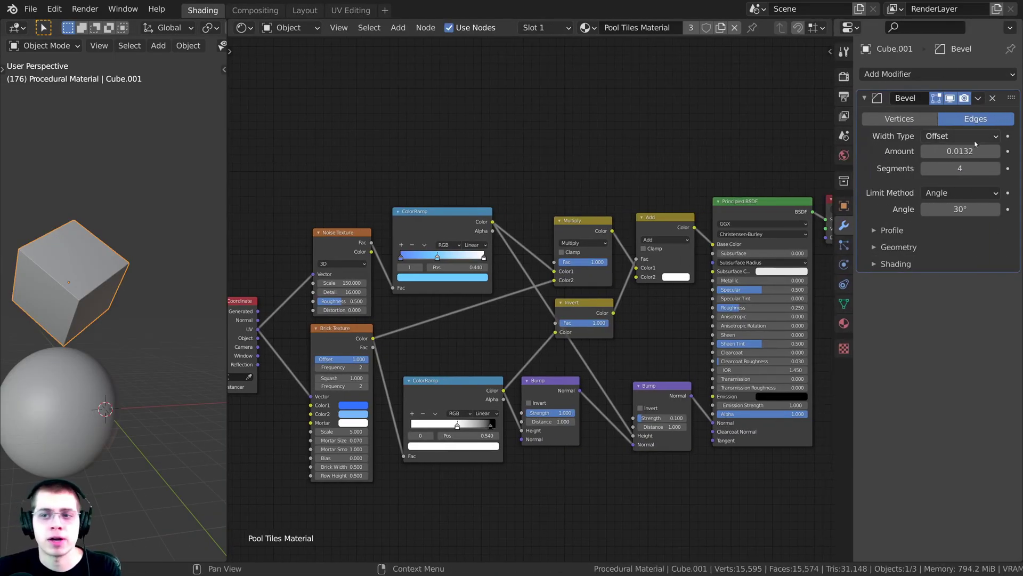
pyautogui.scroll(6, 97, 324)
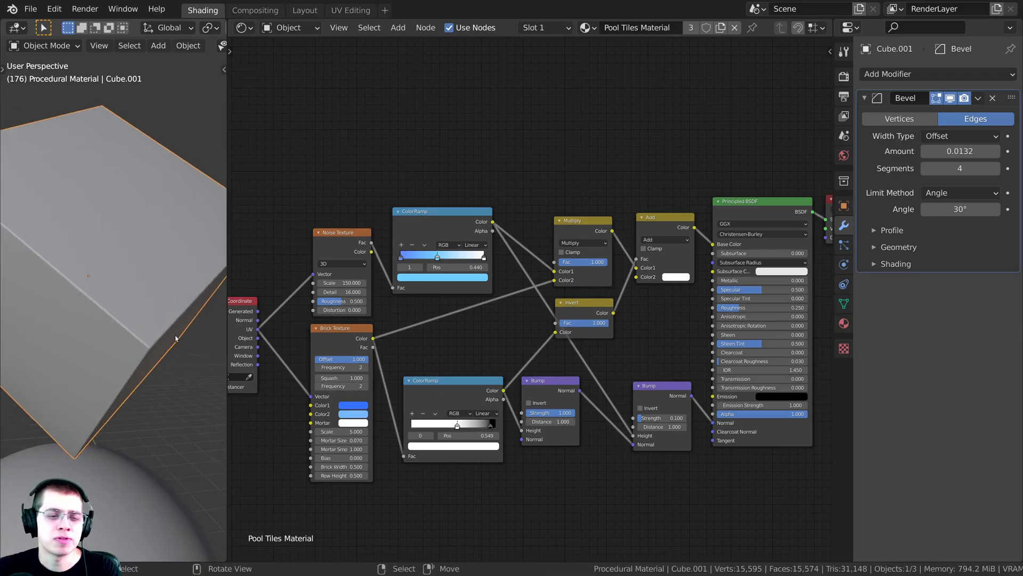
pyautogui.moveTo(132, 289); pyautogui.dragTo(110, 307, button='middle')
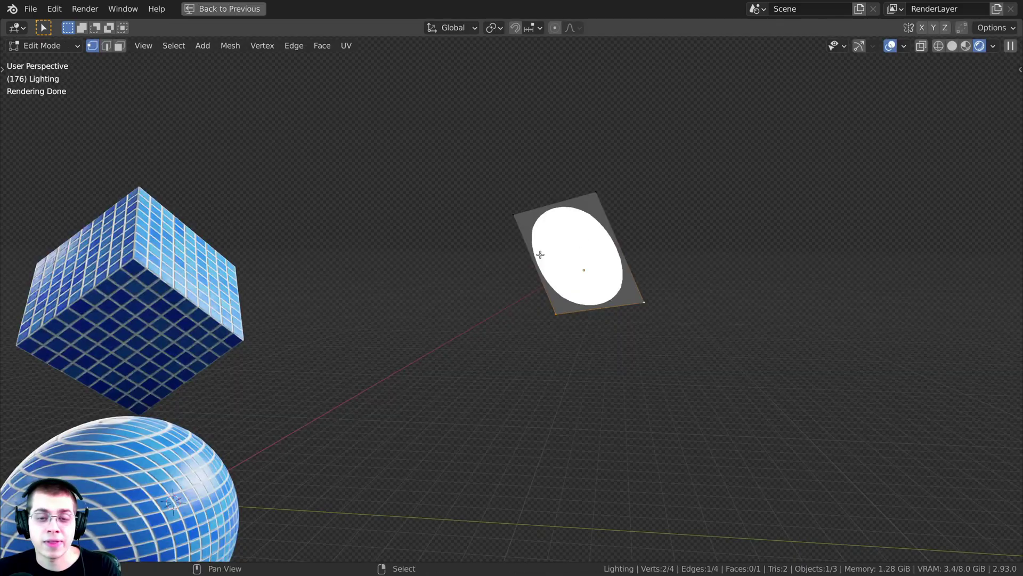
# Step: Examine the light plane's shape, its Subdivision modifier and its Emission material nodes
pyautogui.moveTo(541, 251); pyautogui.dragTo(575, 226, button='middle')
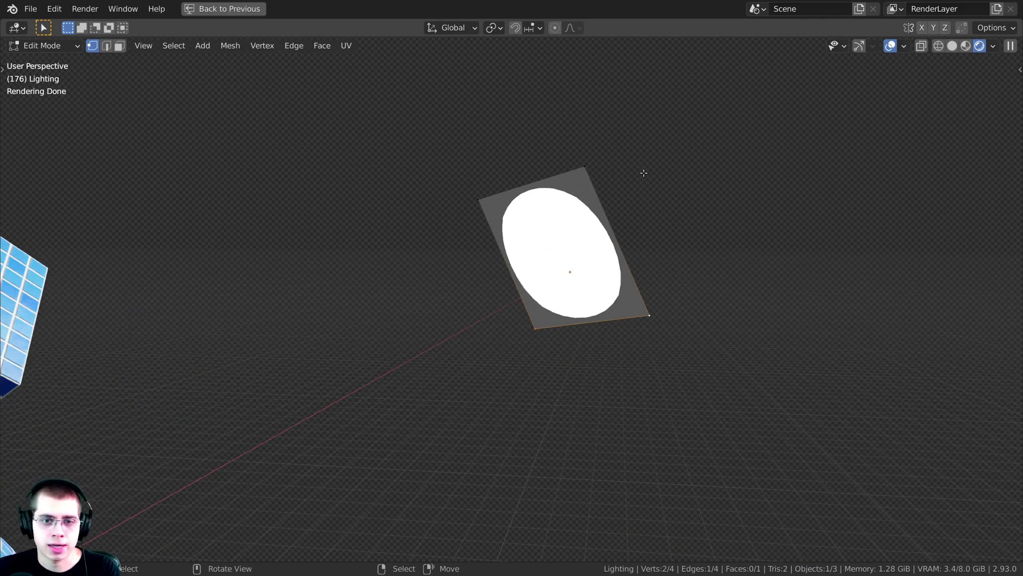
pyautogui.press('Tab')
pyautogui.scroll(-3, 436, 231)
pyautogui.press('Tab')
pyautogui.hotkey('ctrl', 'space')
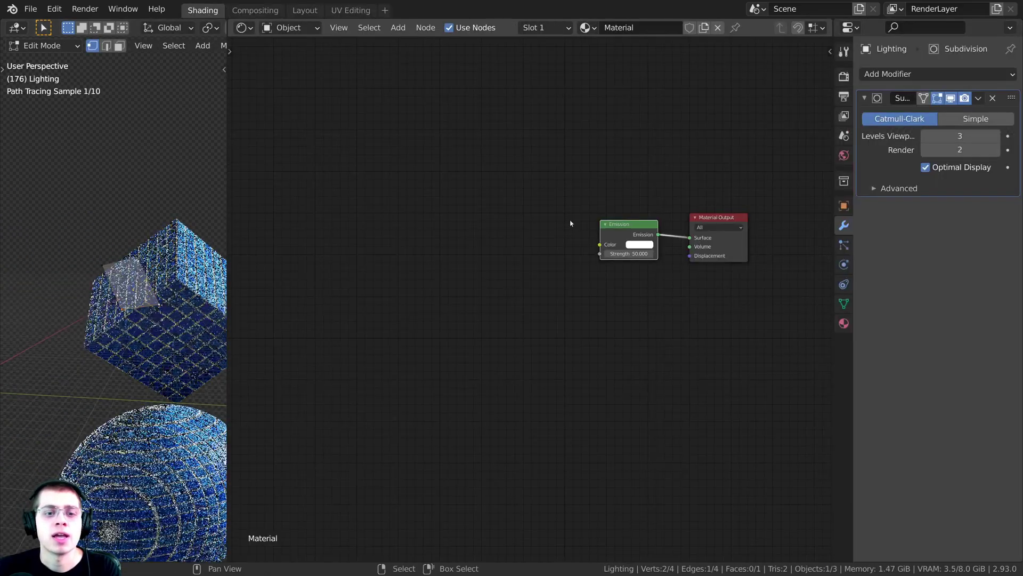
pyautogui.scroll(6, 570, 223)
pyautogui.moveTo(593, 190); pyautogui.dragTo(432, 233, button='middle')
pyautogui.scroll(3, 432, 233)
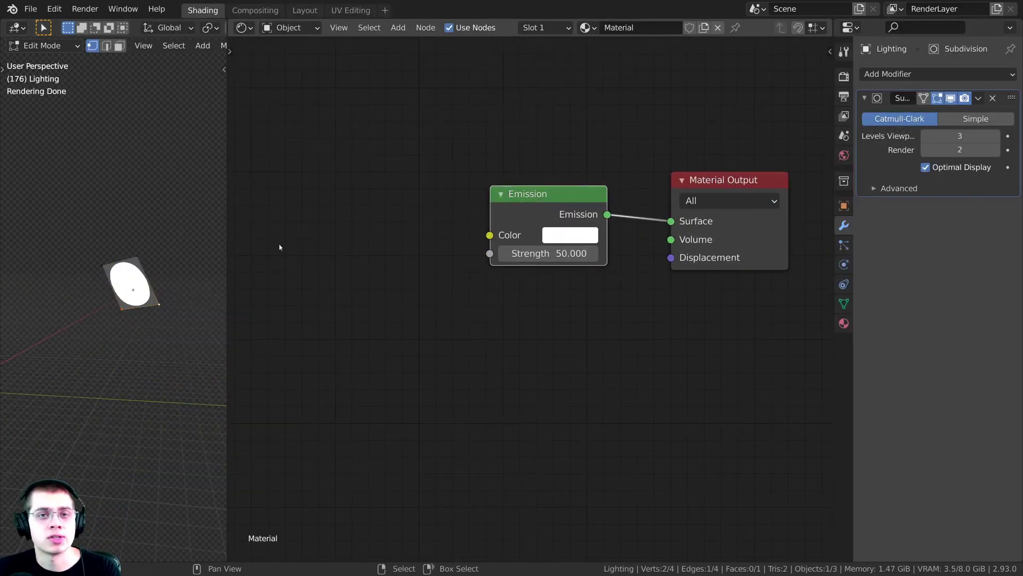
# Step: Return the light plane to Object Mode and examine the World properties
pyautogui.scroll(-3, 141, 321)
pyautogui.press('Tab')
pyautogui.moveTo(141, 322); pyautogui.dragTo(98, 329, button='middle')
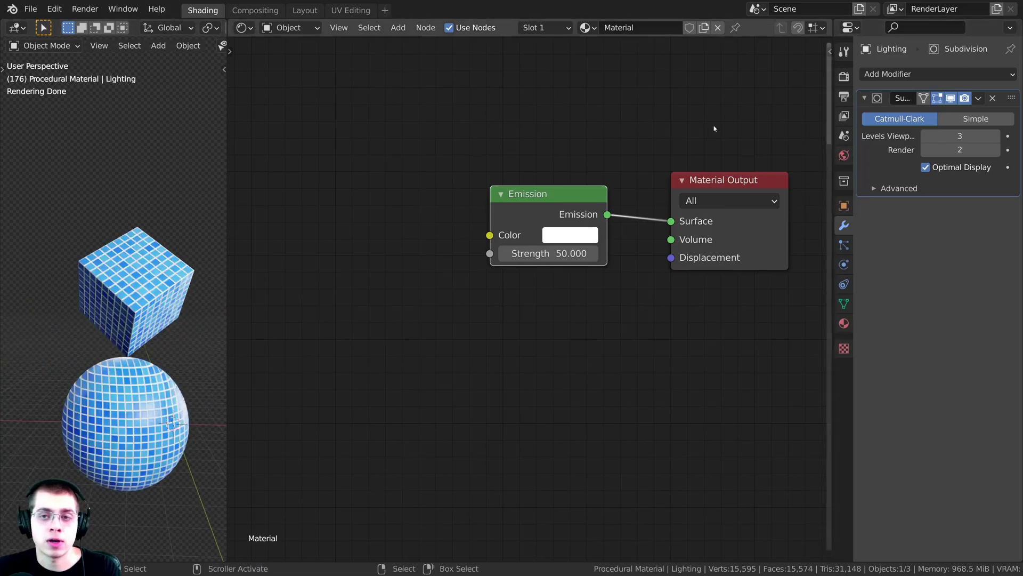
pyautogui.click(842, 155)
pyautogui.moveTo(831, 174); pyautogui.dragTo(748, 174)
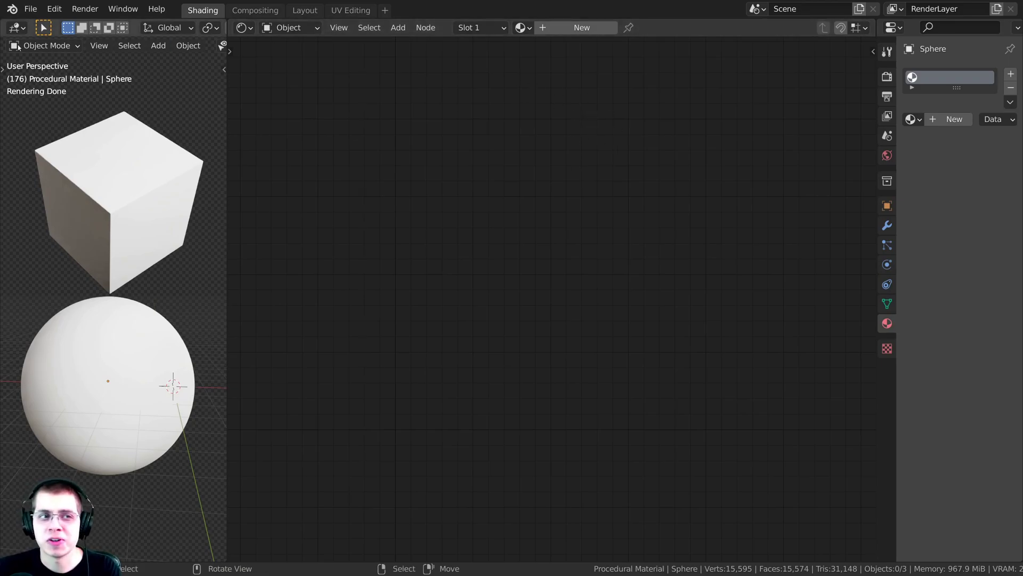
# Step: Search the add-on preferences for "node" to check whether Node Wrangler is enabled
pyautogui.click(54, 9)
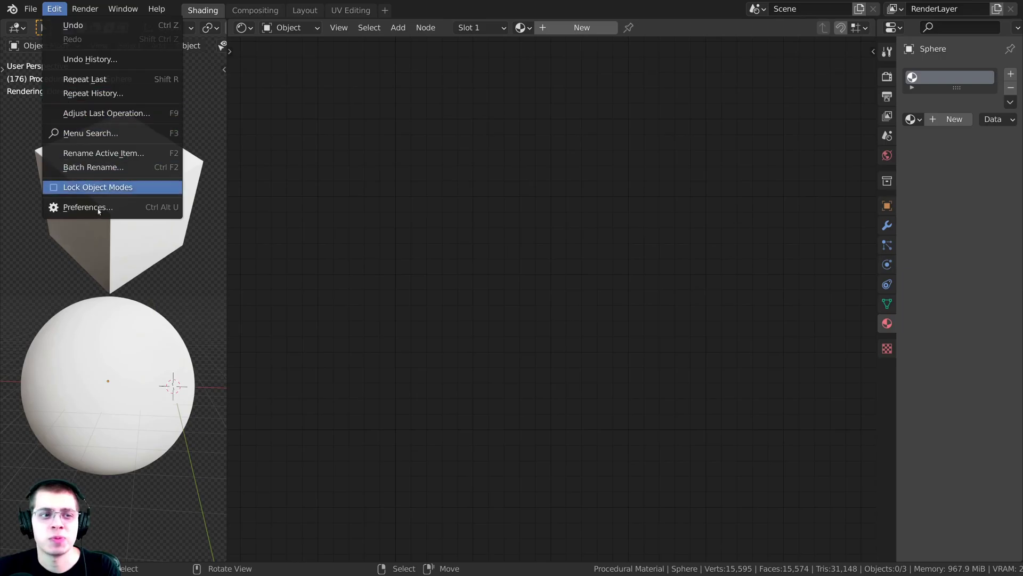
pyautogui.click(125, 209)
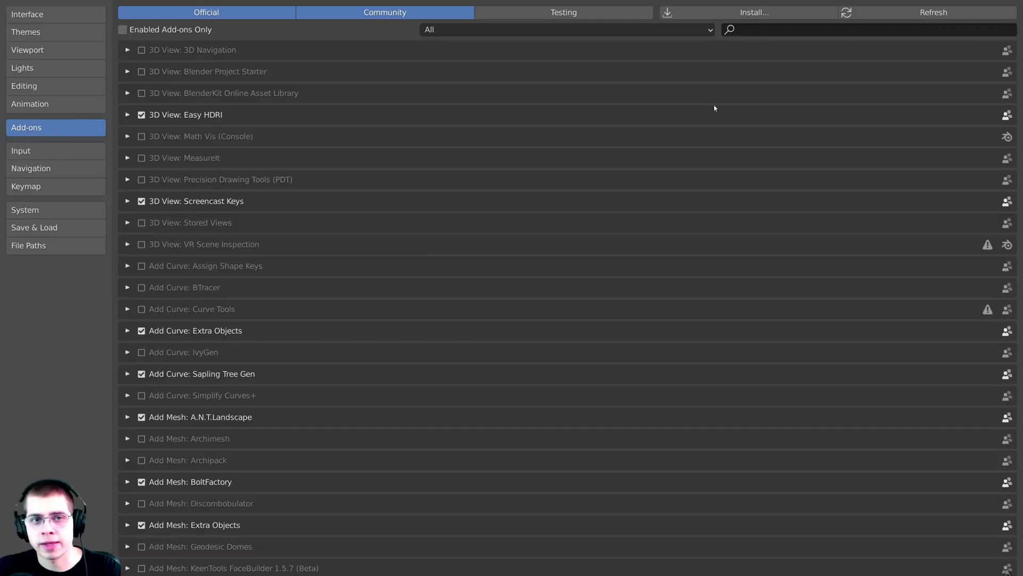
pyautogui.click(750, 29)
pyautogui.write('node')
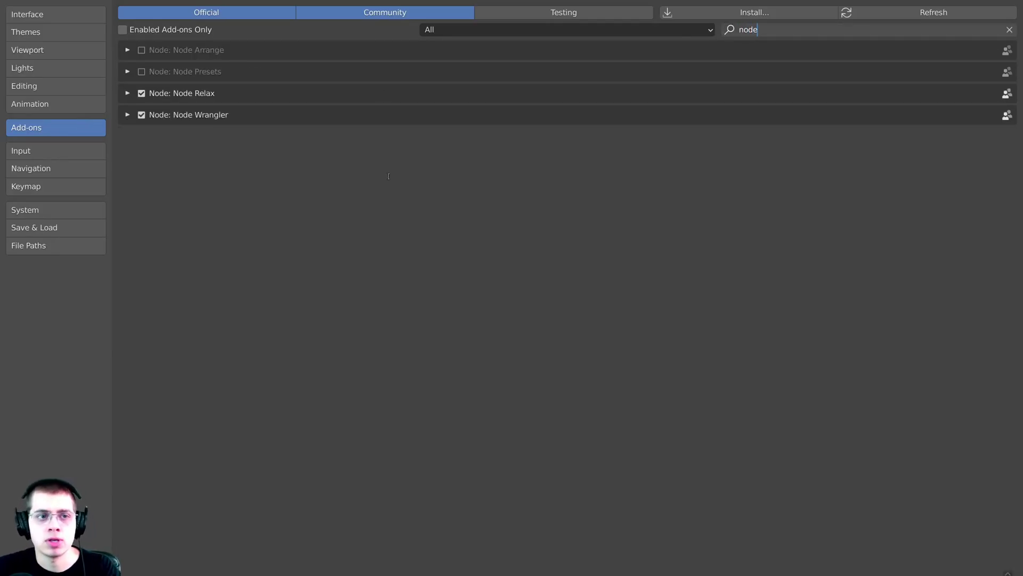
pyautogui.press('Return')
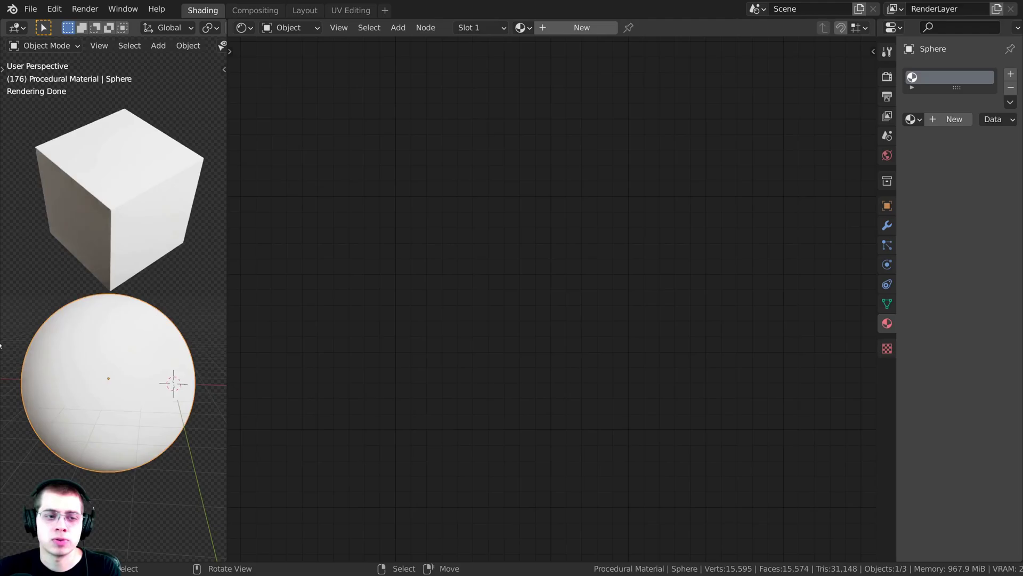
# Step: Create a new material on the sphere and name it Pool Tiles
pyautogui.click(563, 30)
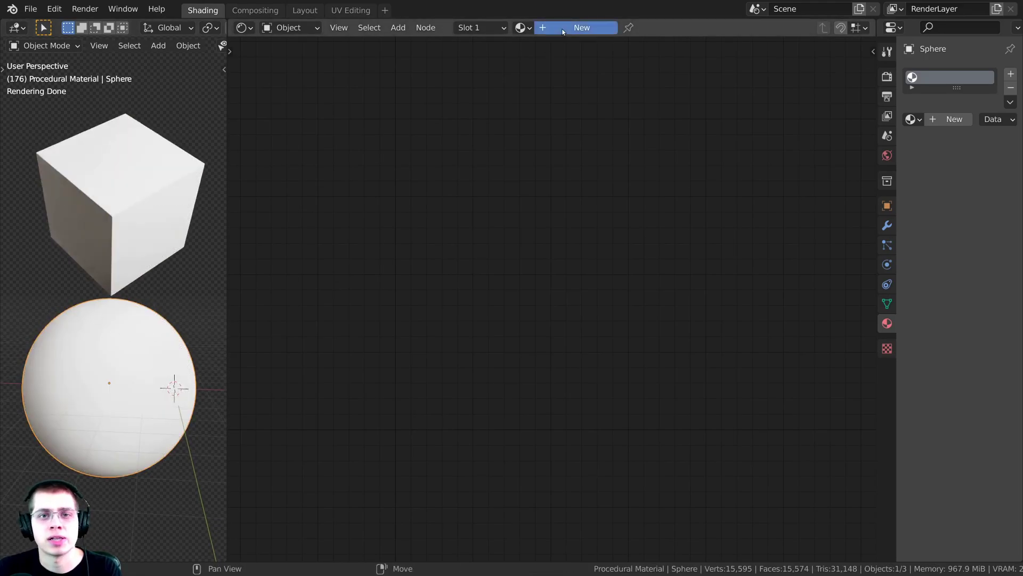
pyautogui.write('P')
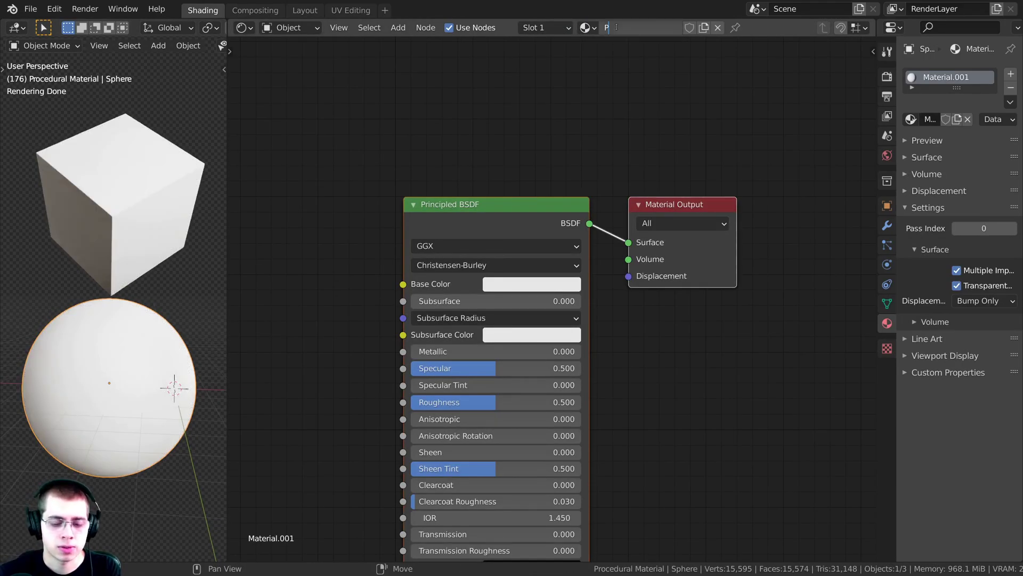
pyautogui.write('ool Tiles')
pyautogui.press('Return')
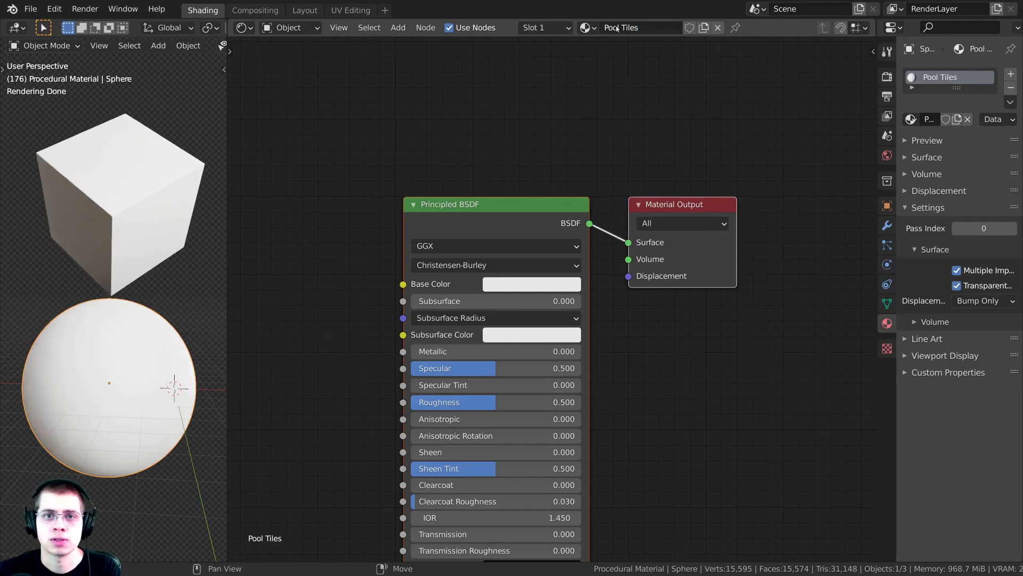
# Step: Add a Brick Texture node and place it well ahead of the Principled BSDF, leaving space between them
pyautogui.press('Home')
pyautogui.hotkey('shift', 'a')
pyautogui.click(467, 125)
pyautogui.write('bri')
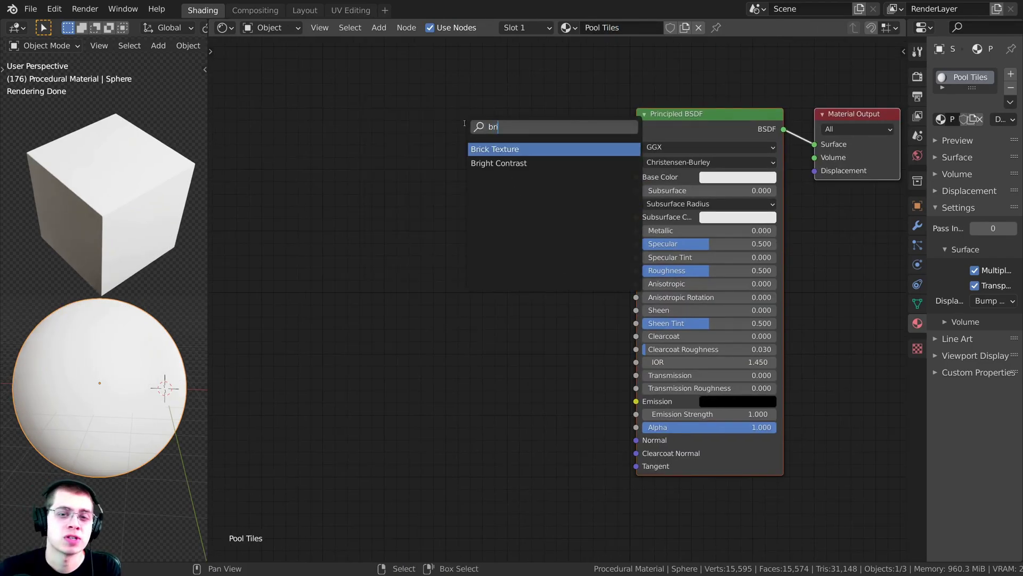
pyautogui.press('Return')
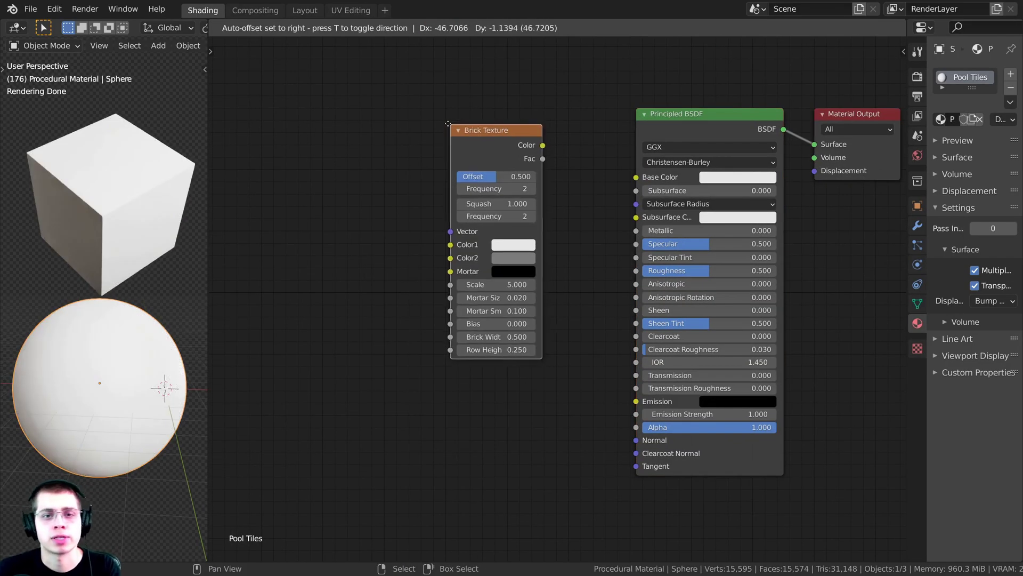
pyautogui.click(349, 186)
pyautogui.moveTo(349, 186); pyautogui.dragTo(458, 176, button='middle')
pyautogui.moveTo(437, 196); pyautogui.dragTo(397, 188)
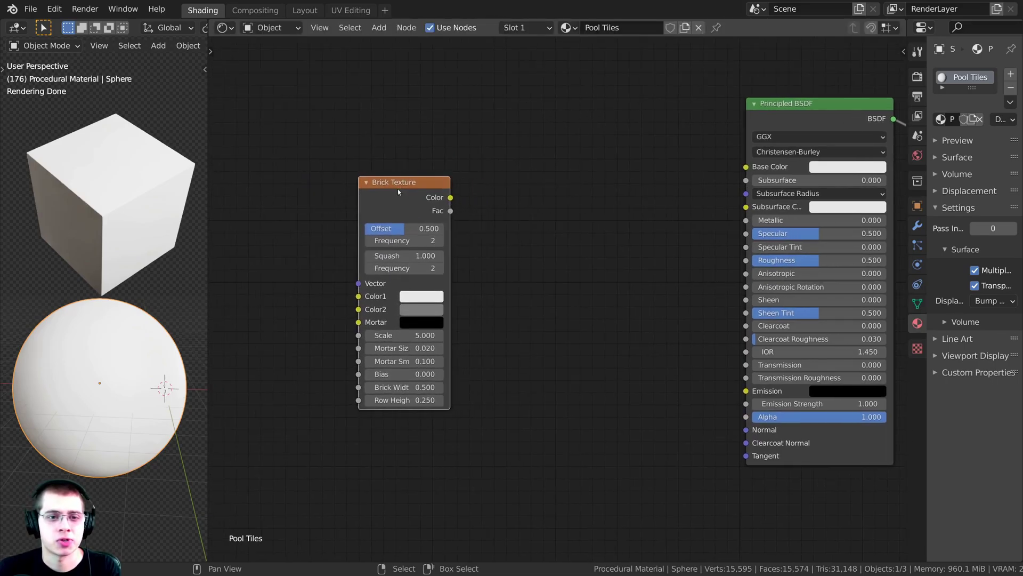
pyautogui.moveTo(397, 189); pyautogui.dragTo(443, 189, button='middle')
pyautogui.scroll(-2, 443, 189)
pyautogui.moveTo(469, 197); pyautogui.dragTo(445, 208)
pyautogui.moveTo(454, 215); pyautogui.dragTo(459, 220, button='middle')
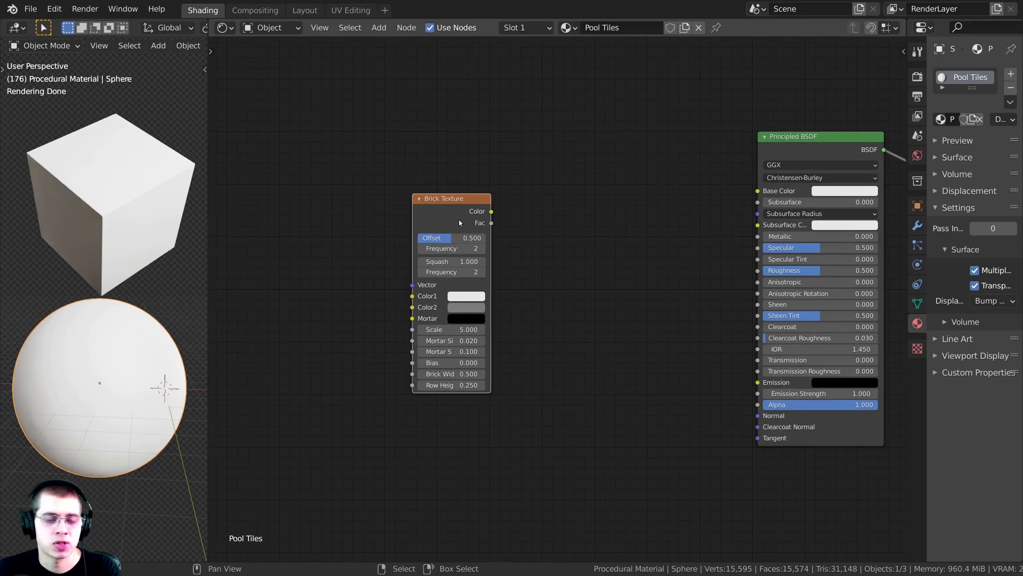
# Step: Attach Texture Coordinate and Mapping nodes to the Brick Texture, and delete the Mapping node
pyautogui.hotkey('ctrl', 't')
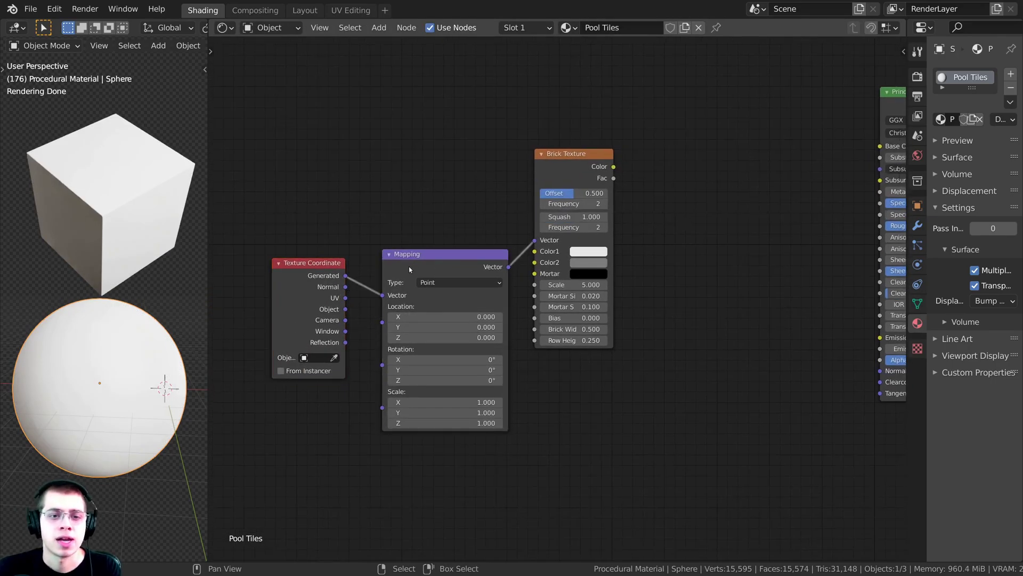
pyautogui.moveTo(408, 255); pyautogui.dragTo(413, 222)
pyautogui.press('x')
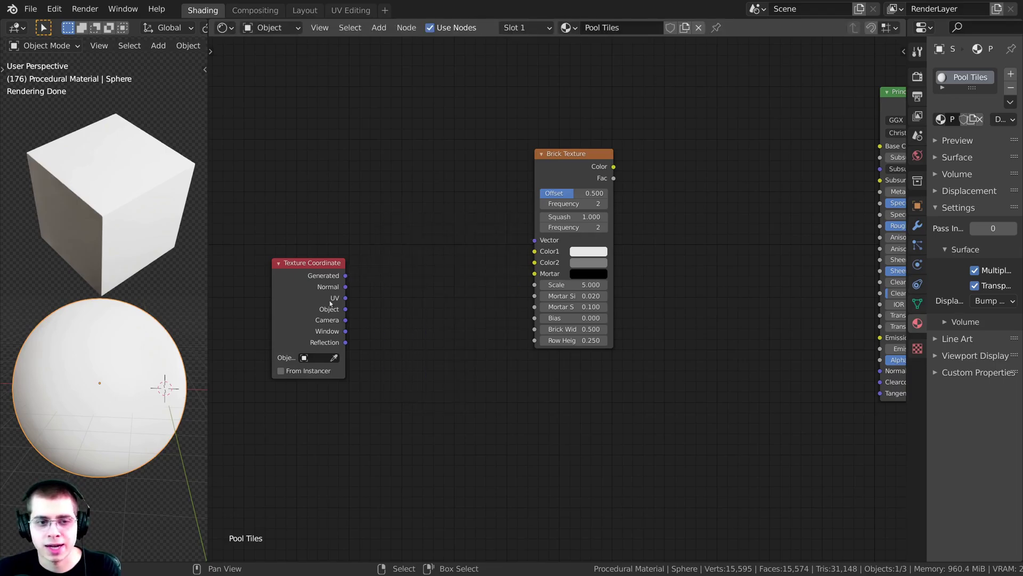
# Step: Connect the Texture Coordinate's Object output to the Brick Texture's Vector input
pyautogui.moveTo(330, 303); pyautogui.dragTo(530, 230)
pyautogui.scroll(1, 352, 245)
pyautogui.moveTo(538, 201); pyautogui.dragTo(506, 231, button='middle')
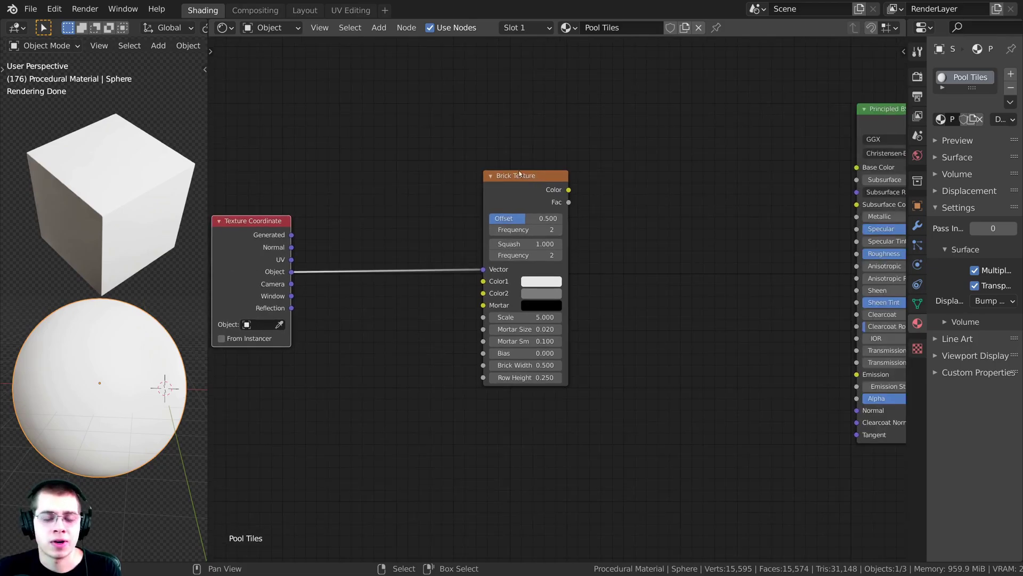
# Step: Move the Brick Texture slightly closer to the Texture Coordinate node and preview its Color output on the sphere
pyautogui.moveTo(523, 181); pyautogui.dragTo(506, 184)
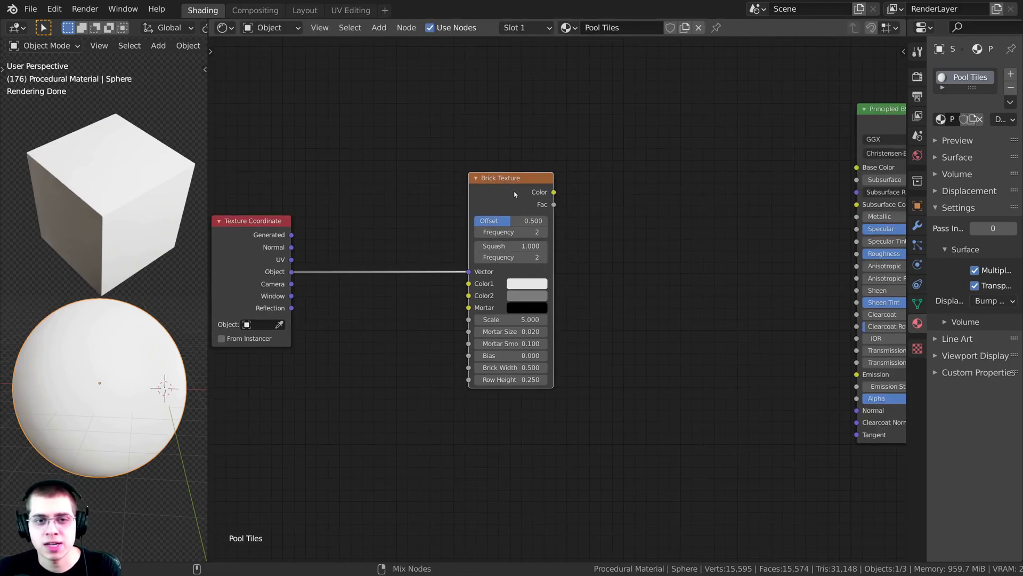
pyautogui.keyDown('ctrl'); pyautogui.keyDown('shift'); pyautogui.click(514, 194); pyautogui.keyUp('shift'); pyautogui.keyUp('ctrl')
pyautogui.scroll(1, 160, 297)
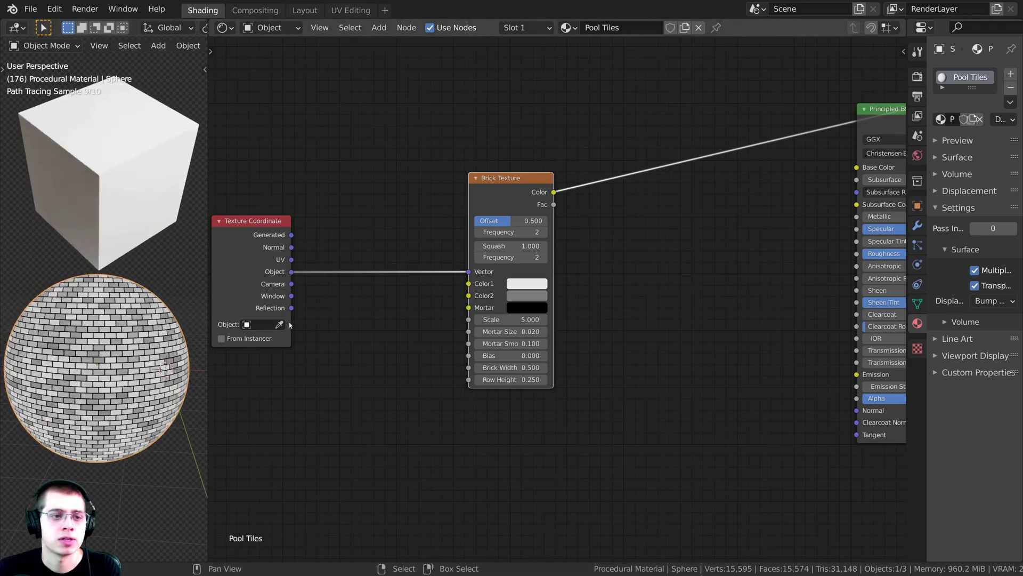
# Step: Assign the Pool Tiles material to the cube and select the cube
pyautogui.moveTo(569, 29); pyautogui.dragTo(101, 163)
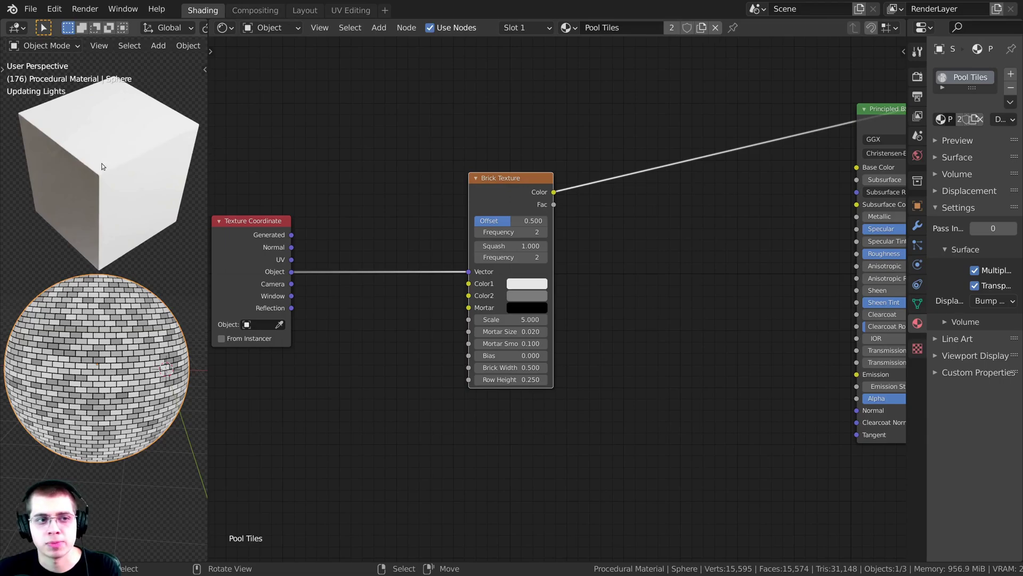
pyautogui.click(134, 154)
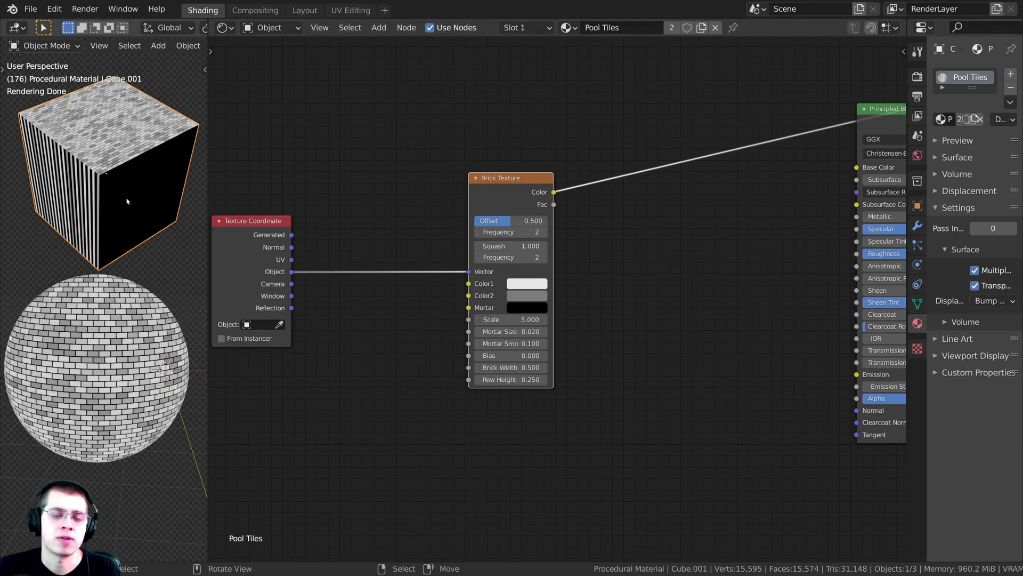
# Step: Set the Brick Texture's Offset to 1.000 so the tile rows line up
pyautogui.scroll(-2, 274, 281)
pyautogui.scroll(6, 384, 260)
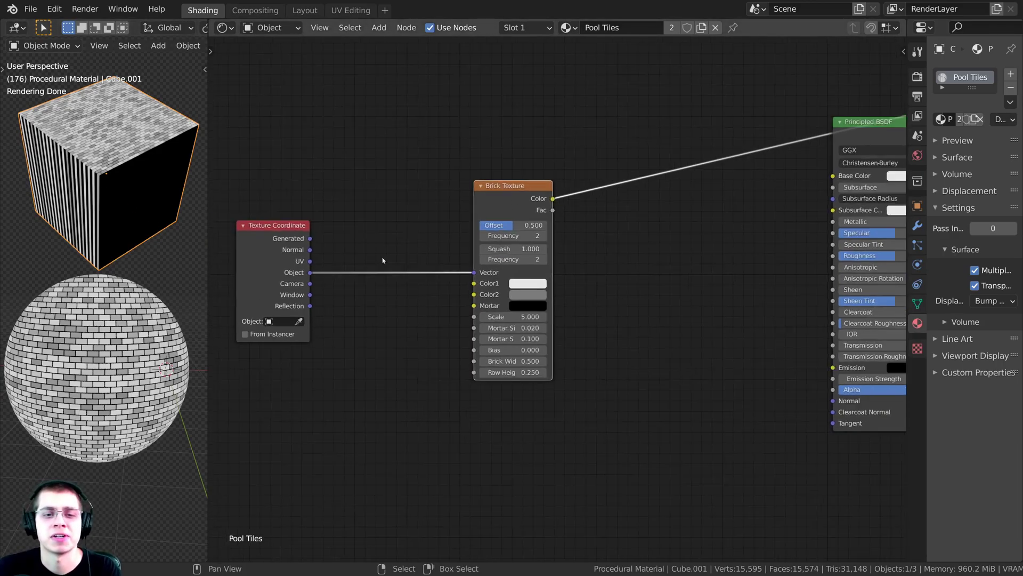
pyautogui.moveTo(492, 206); pyautogui.dragTo(437, 232, button='middle')
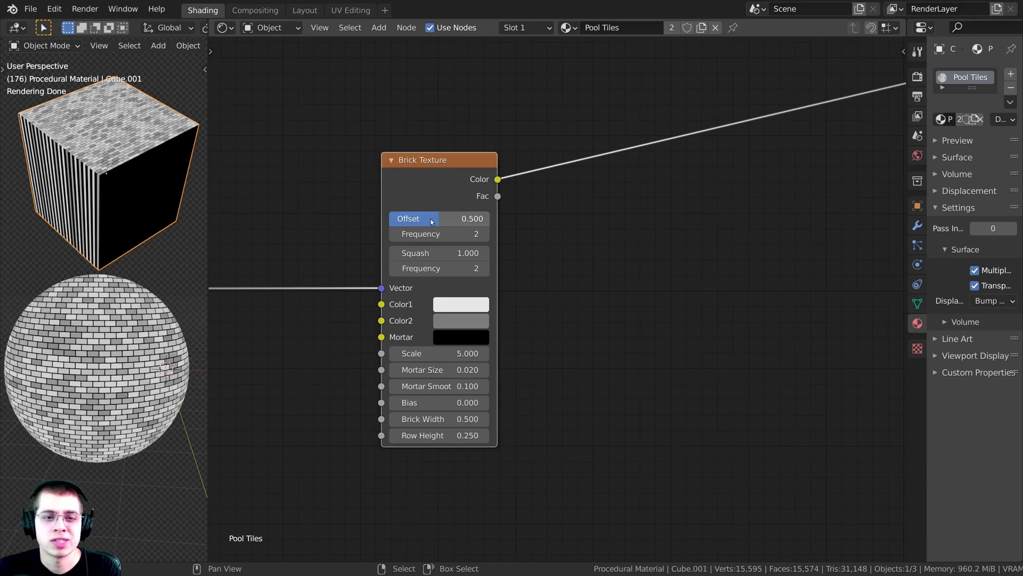
pyautogui.moveTo(432, 221); pyautogui.dragTo(487, 221)
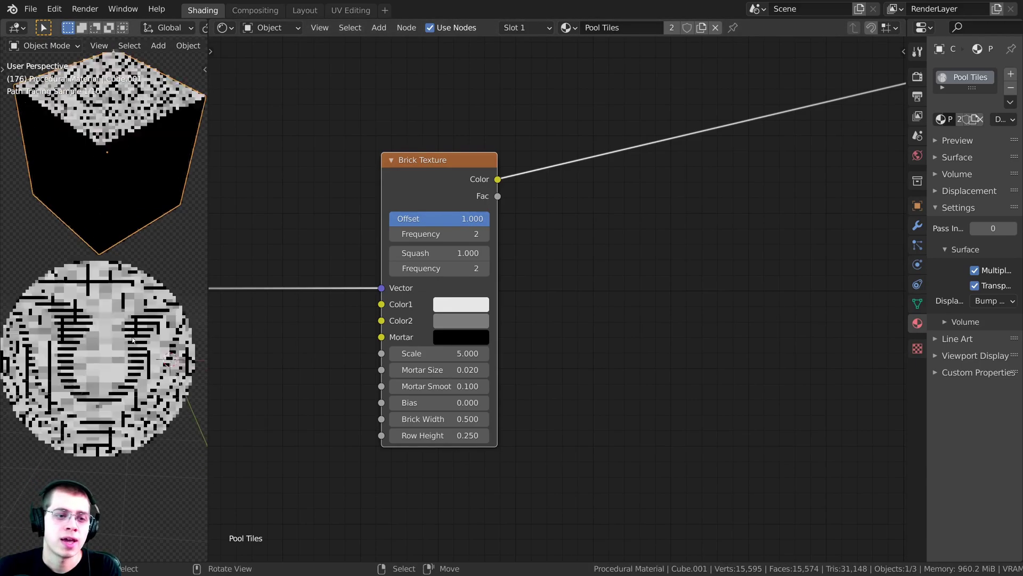
pyautogui.scroll(1, 98, 378)
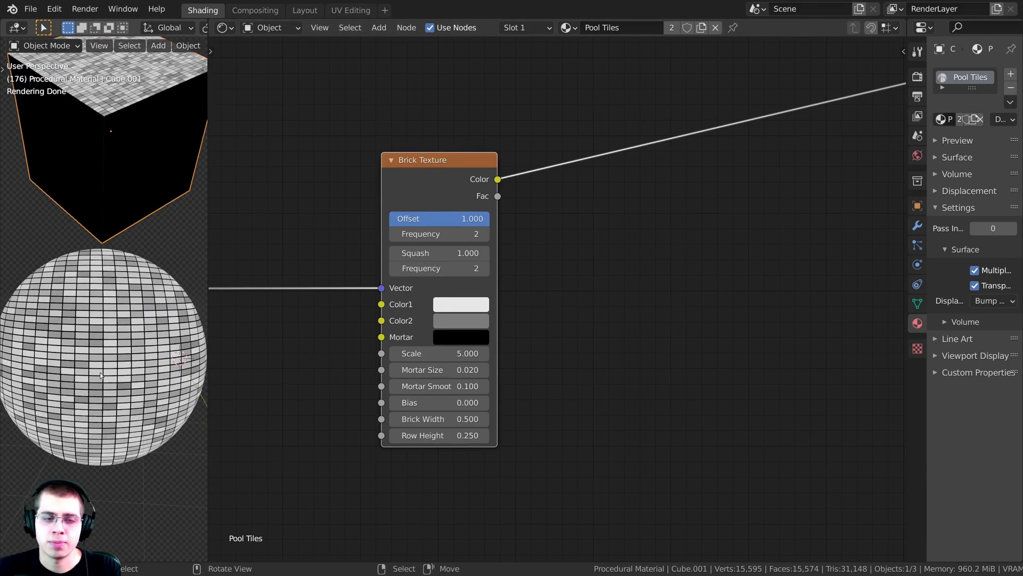
# Step: Set the Brick Texture's Mortar Size to 0.07
pyautogui.scroll(1, 445, 341)
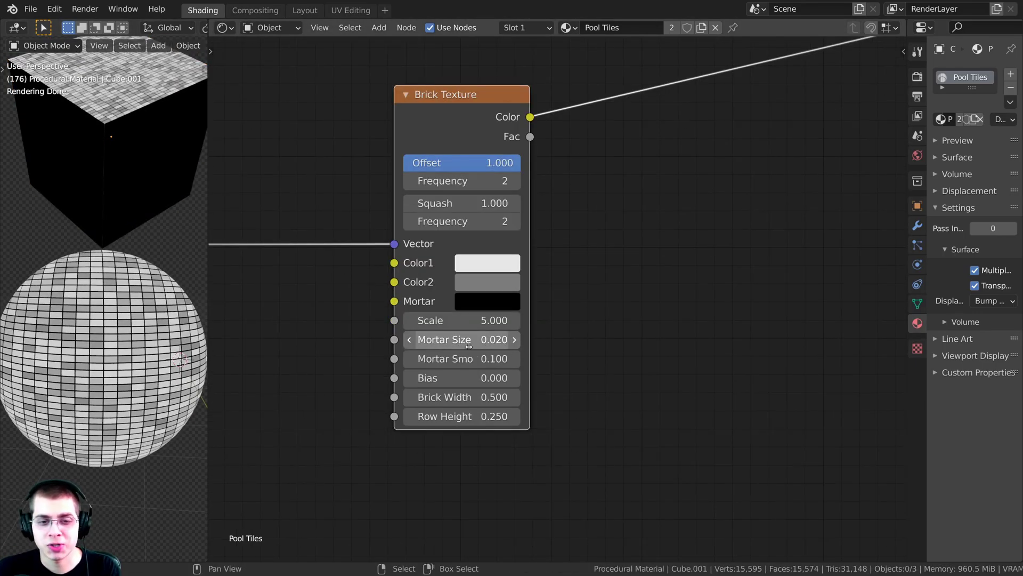
pyautogui.click(469, 345)
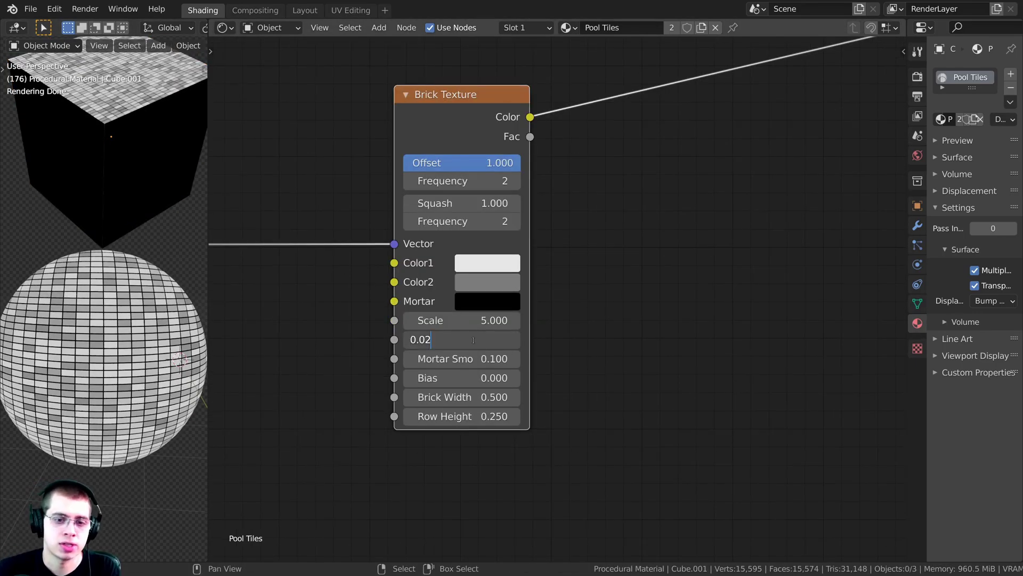
pyautogui.press('BackSpace')
pyautogui.write('7')
pyautogui.press('Return')
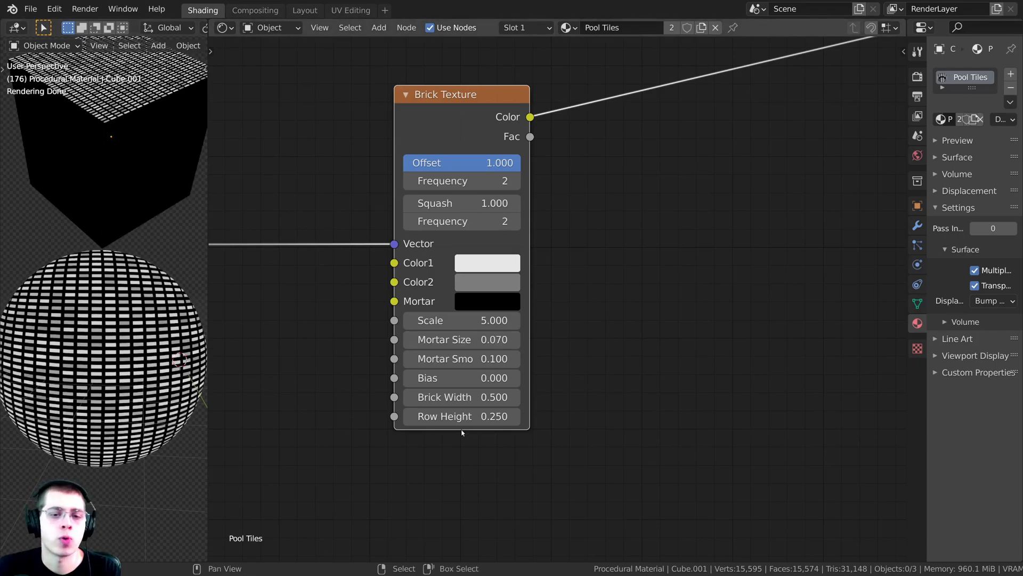
# Step: Widen the Brick Texture node, set its Mortar Smooth to 1, and inspect the tile edges up close on the sphere
pyautogui.moveTo(462, 431); pyautogui.dragTo(467, 430, button='middle')
pyautogui.moveTo(535, 374); pyautogui.dragTo(566, 374)
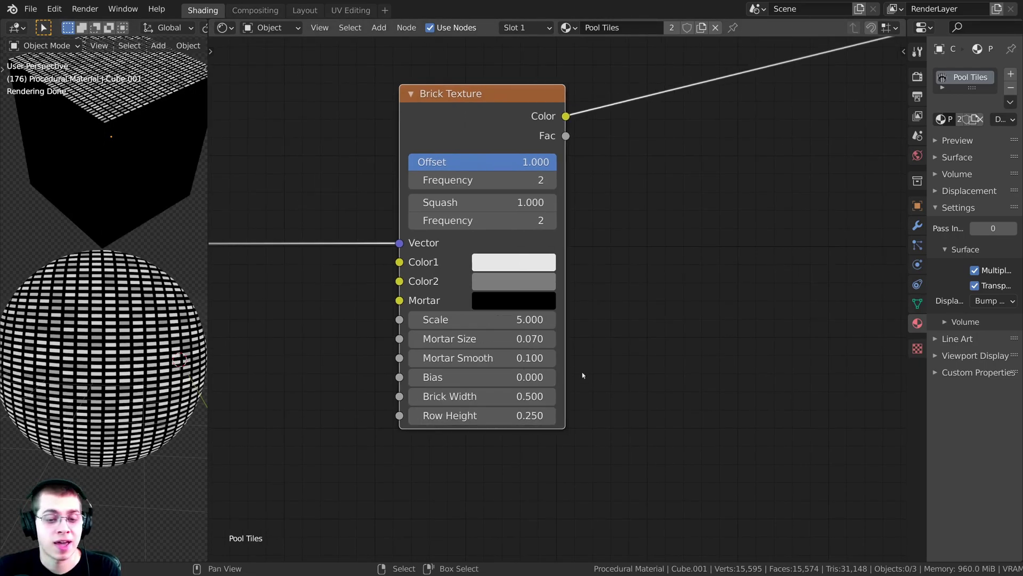
pyautogui.click(472, 357)
pyautogui.write('1')
pyautogui.press('Return')
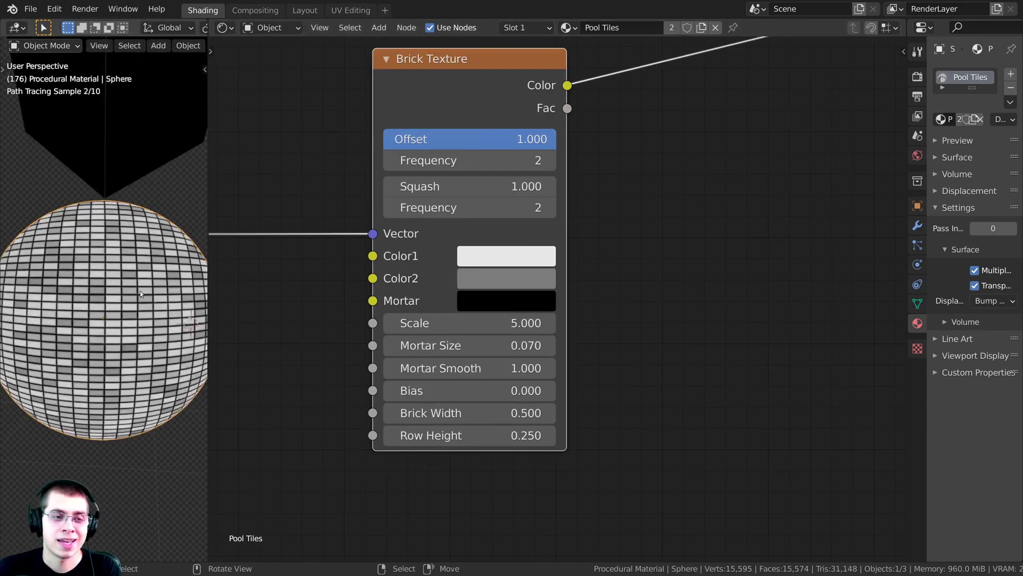
pyautogui.scroll(5, 130, 292)
pyautogui.keyDown('shift'); pyautogui.moveTo(130, 292); pyautogui.dragTo(120, 247, button='middle'); pyautogui.keyUp('shift')
pyautogui.scroll(4, 91, 246)
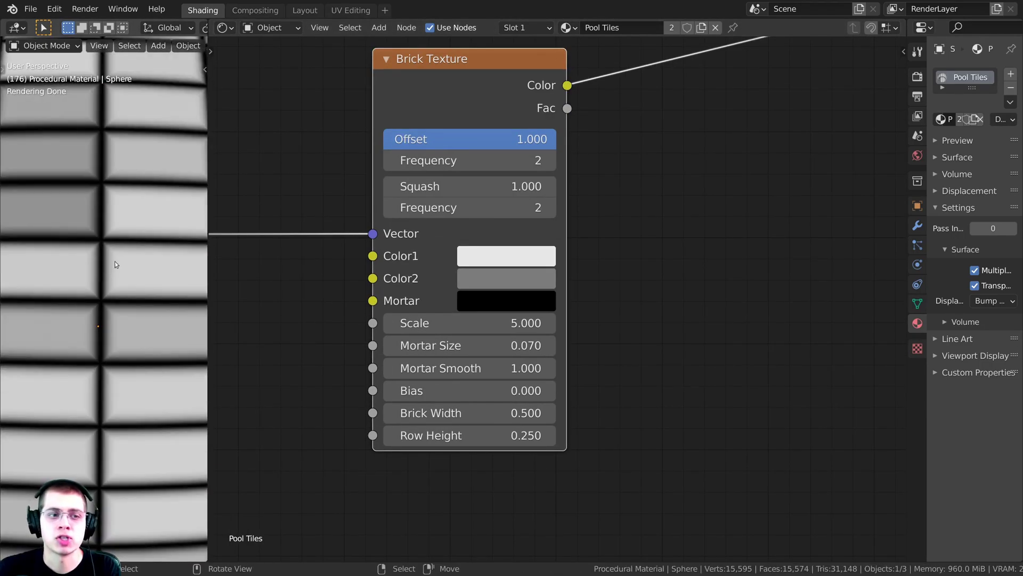
pyautogui.scroll(-5, 114, 261)
# Step: Set the Brick Texture's Row Height to 0.5 to make the tiles square
pyautogui.moveTo(247, 398); pyautogui.dragTo(247, 382, button='middle')
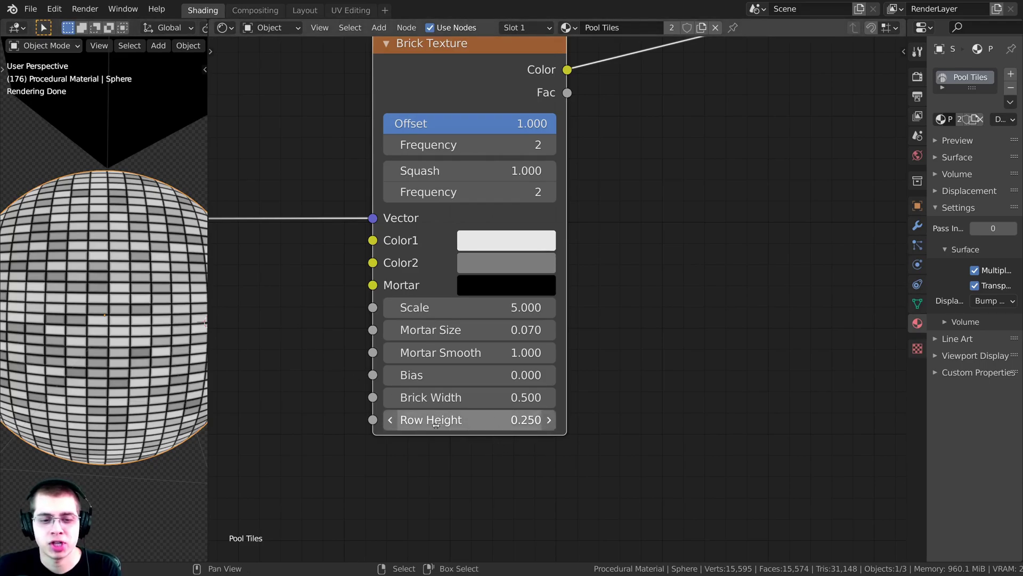
pyautogui.click(456, 423)
pyautogui.write('0.5')
pyautogui.press('Return')
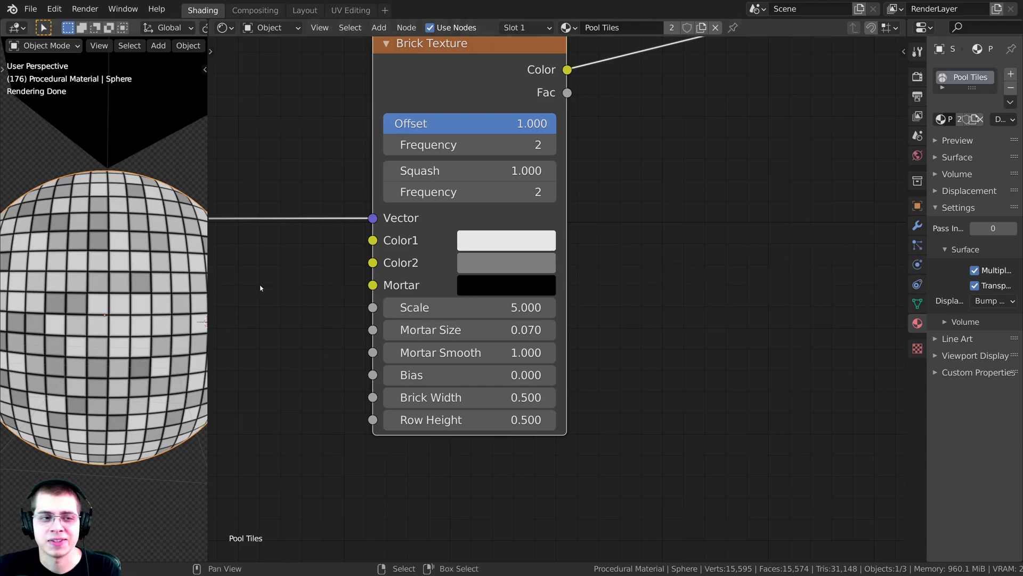
# Step: Change the Brick Texture's Mortar color to white and its Color2 to a bright light blue
pyautogui.click(475, 289)
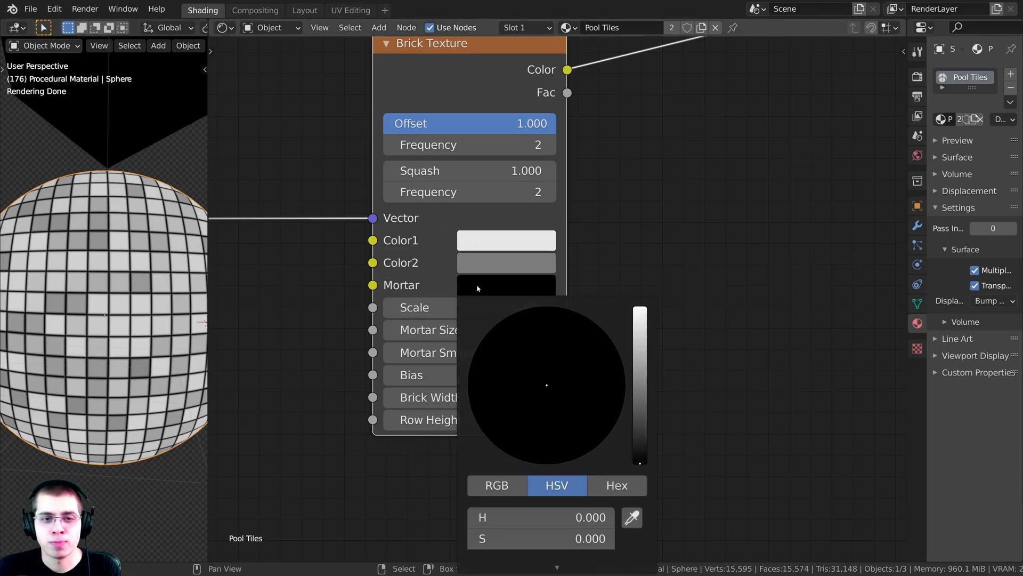
pyautogui.moveTo(637, 442); pyautogui.dragTo(639, 306)
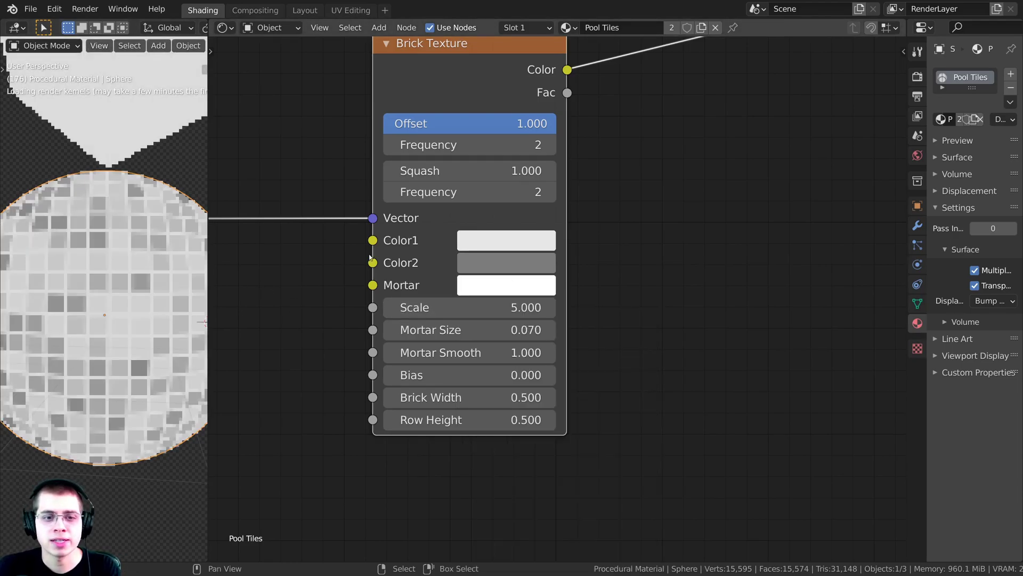
pyautogui.click(509, 273)
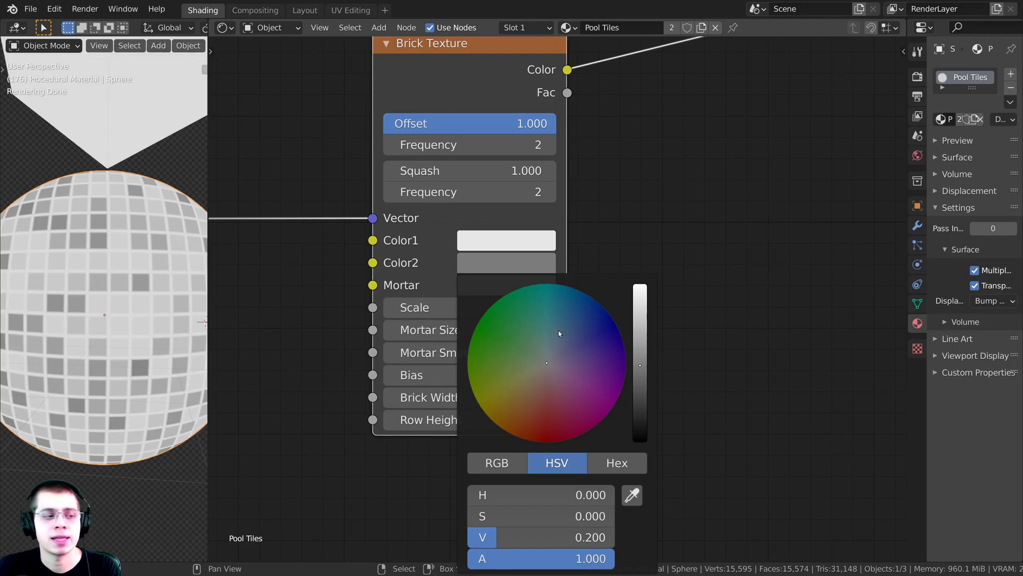
pyautogui.click(558, 308)
pyautogui.moveTo(638, 420); pyautogui.dragTo(639, 287)
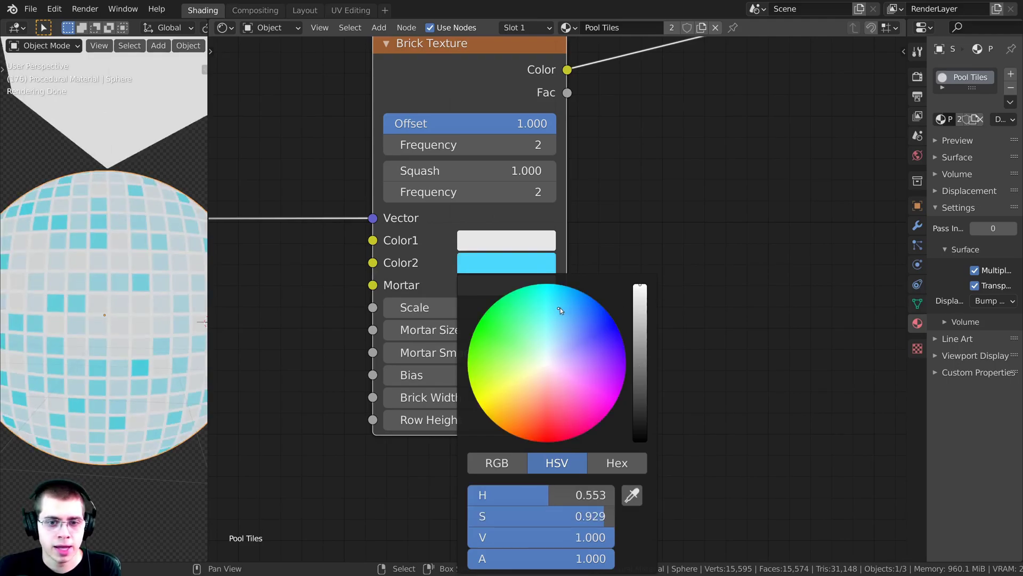
pyautogui.moveTo(561, 308); pyautogui.dragTo(557, 313)
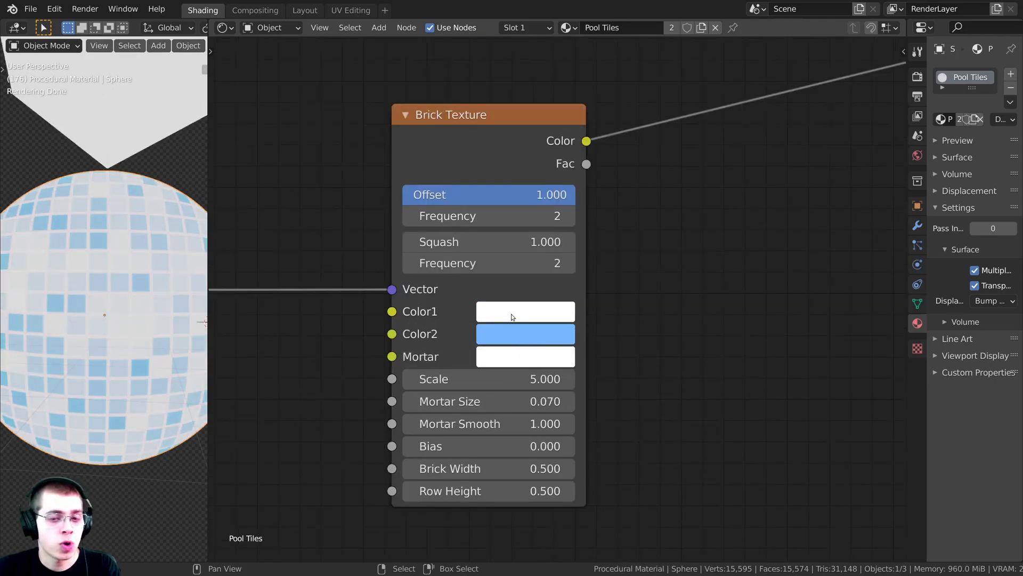
# Step: Change the Brick Texture's Color1 to a deeper, more saturated blue than Color2
pyautogui.click(512, 316)
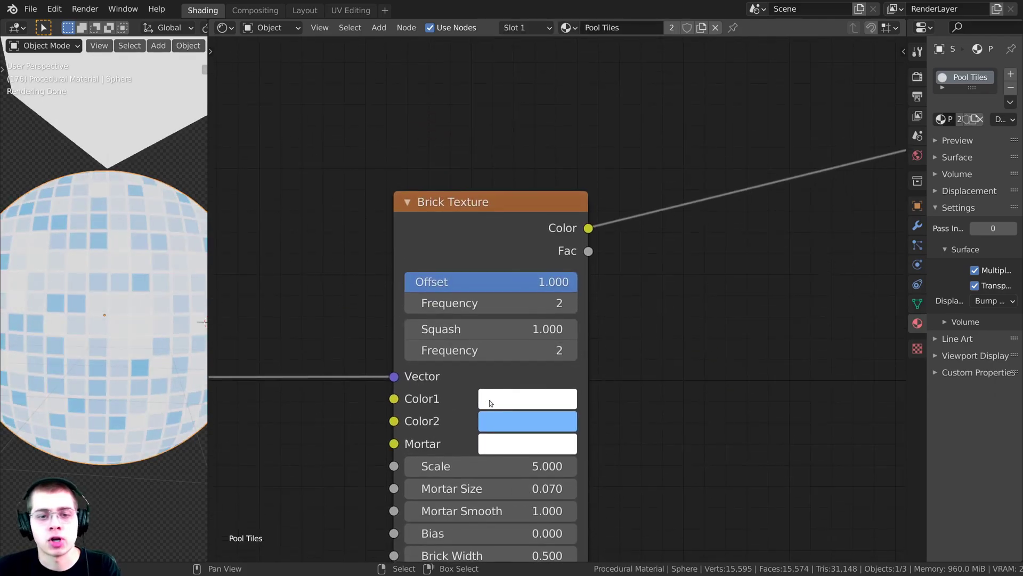
pyautogui.click(489, 400)
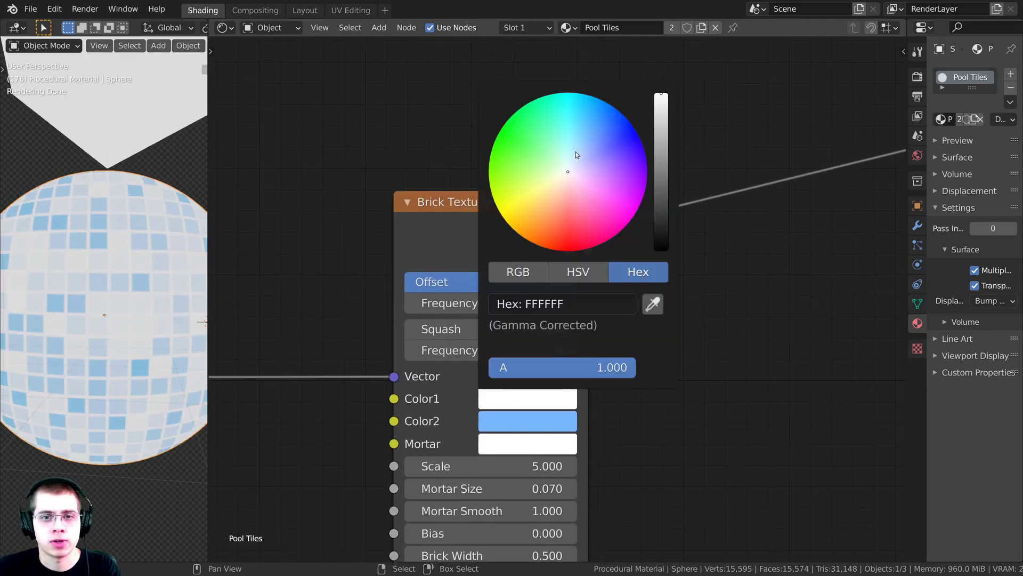
pyautogui.moveTo(578, 152); pyautogui.dragTo(610, 128)
pyautogui.moveTo(661, 94); pyautogui.dragTo(661, 129)
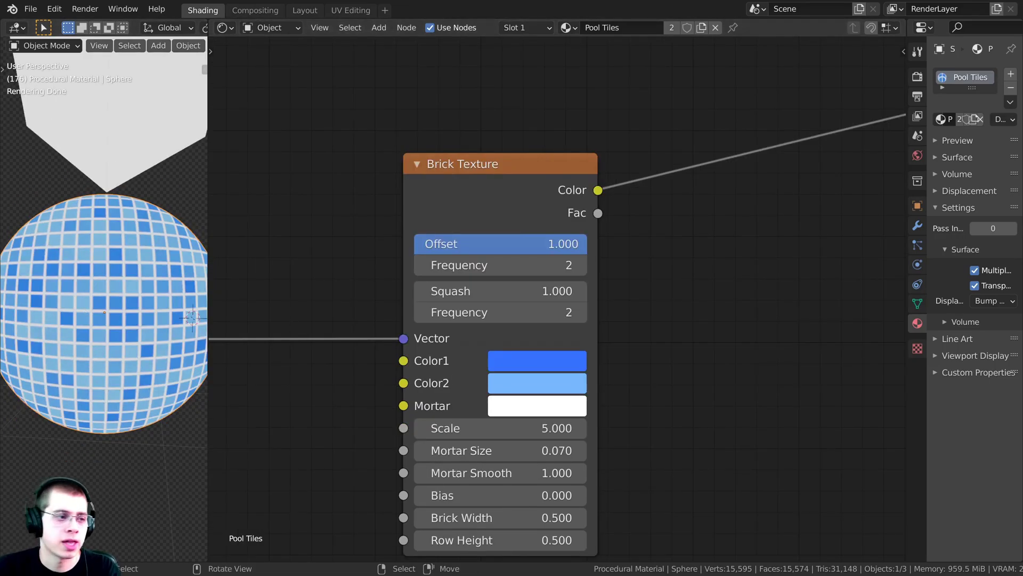
# Step: Move the Brick Texture node slightly down and link its Color output to the Principled BSDF's Normal input
pyautogui.scroll(-4, 361, 424)
pyautogui.moveTo(476, 282); pyautogui.dragTo(489, 239, button='middle')
pyautogui.scroll(1, 499, 246)
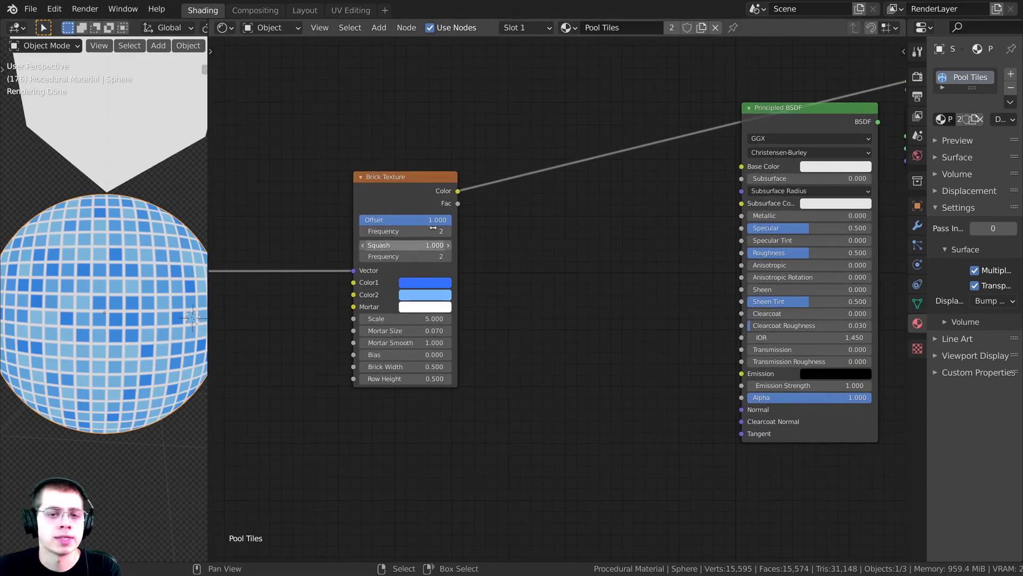
pyautogui.moveTo(440, 200); pyautogui.dragTo(434, 211)
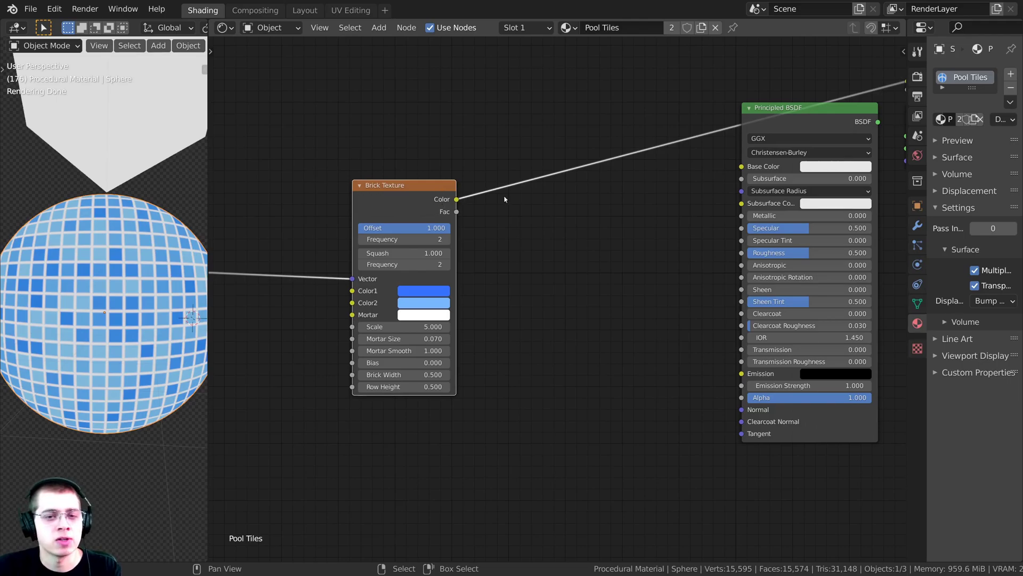
pyautogui.moveTo(504, 199); pyautogui.dragTo(448, 195, button='middle')
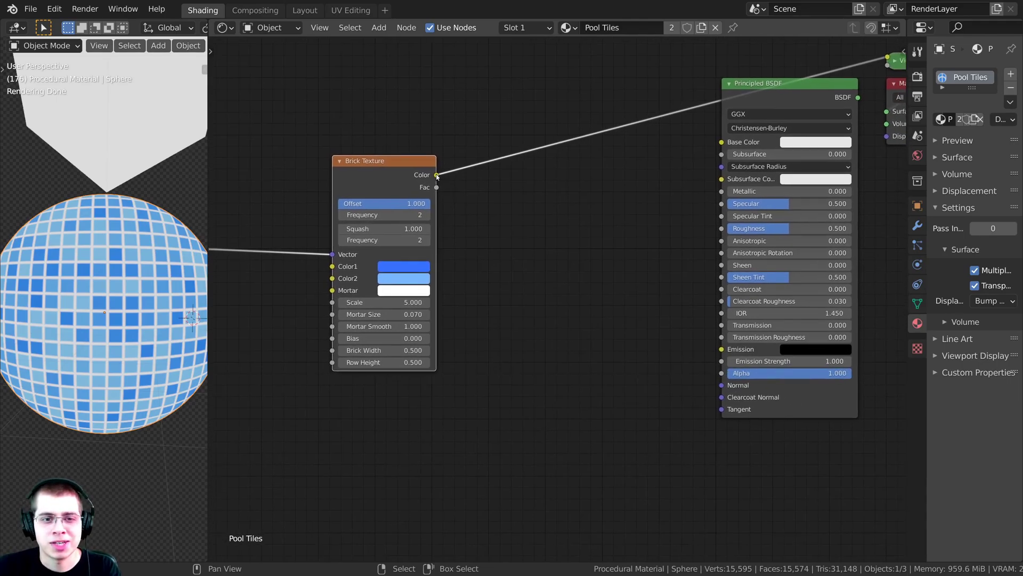
pyautogui.moveTo(437, 176); pyautogui.dragTo(497, 92)
pyautogui.moveTo(636, 245); pyautogui.dragTo(721, 385)
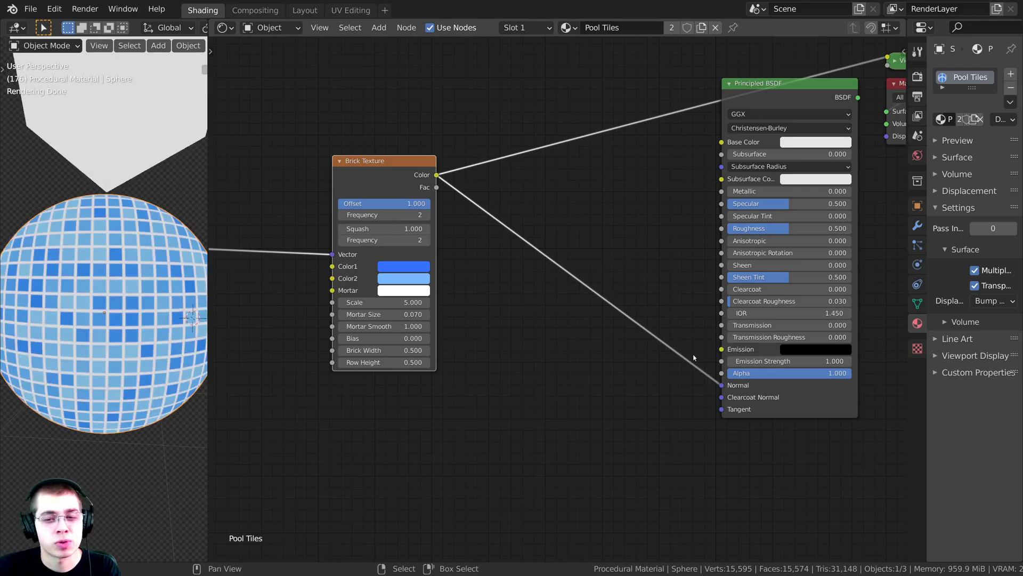
# Step: Add a Bump node on the link between the Brick Texture and the Principled BSDF's Normal input
pyautogui.hotkey('shift', 'a')
pyautogui.click(528, 199)
pyautogui.write('bum')
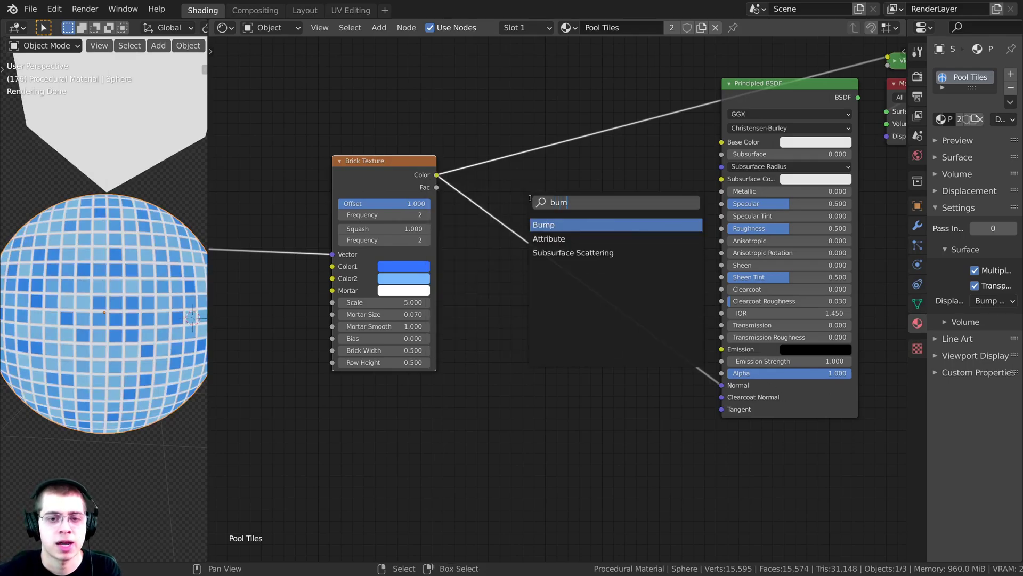
pyautogui.press('Return')
pyautogui.click(623, 325)
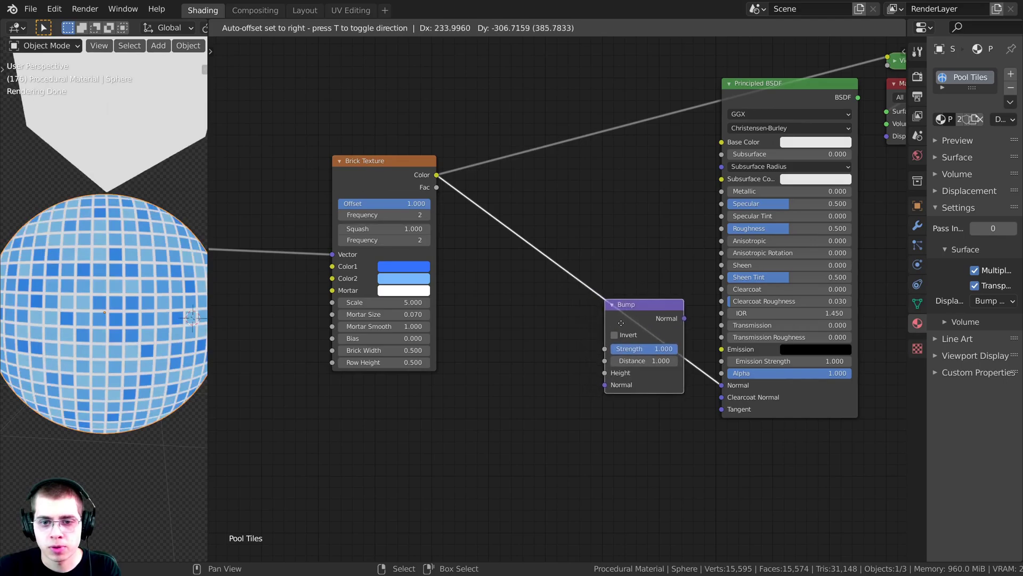
# Step: Connect the Brick Texture's Color output to the Bump node's Height input and preview the Principled BSDF on the objects
pyautogui.scroll(2, 474, 316)
pyautogui.moveTo(404, 231); pyautogui.dragTo(573, 402)
pyautogui.moveTo(613, 283); pyautogui.dragTo(594, 309, button='middle')
pyautogui.keyDown('ctrl'); pyautogui.keyDown('shift'); pyautogui.click(591, 331); pyautogui.keyUp('shift'); pyautogui.keyUp('ctrl')
pyautogui.moveTo(670, 154); pyautogui.dragTo(587, 238, button='middle')
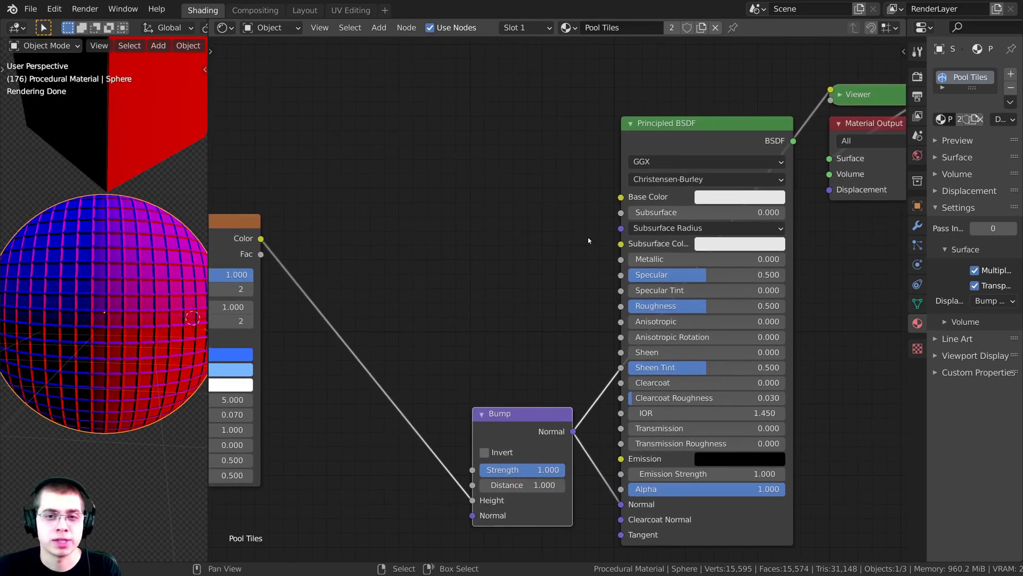
pyautogui.scroll(-1, 587, 238)
pyautogui.keyDown('ctrl'); pyautogui.keyDown('shift'); pyautogui.click(641, 137); pyautogui.keyUp('shift'); pyautogui.keyUp('ctrl')
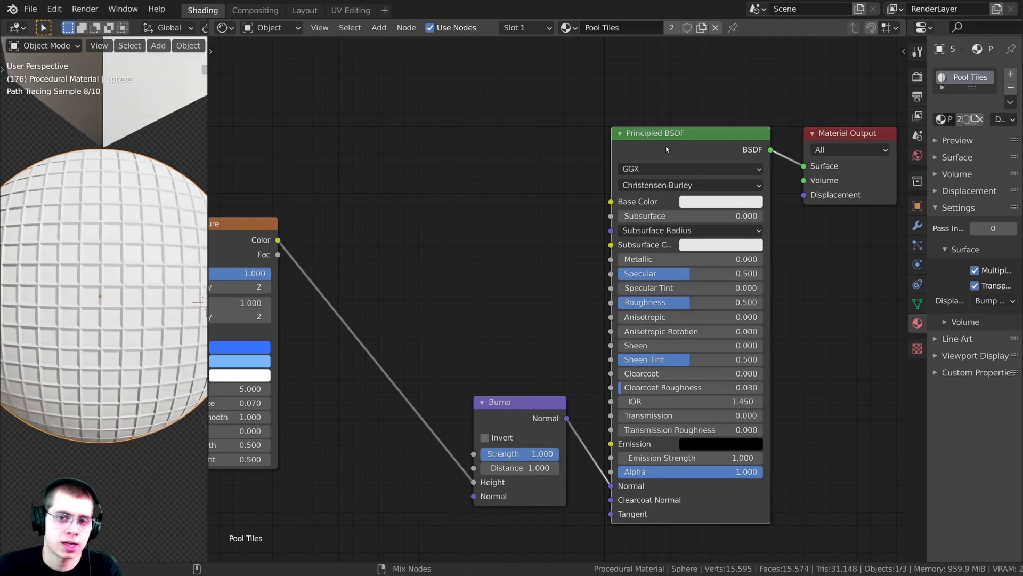
pyautogui.moveTo(69, 256); pyautogui.dragTo(80, 259, button='middle')
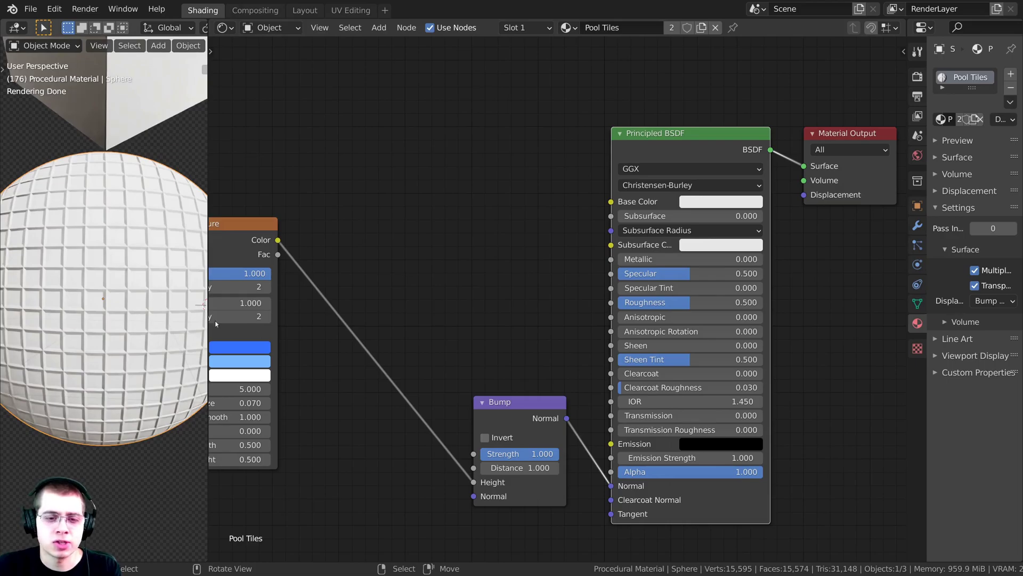
# Step: Insert a ColorRamp node on the link between the Brick Texture's Color output and the Bump node's Height input
pyautogui.moveTo(313, 303); pyautogui.dragTo(322, 278, button='middle')
pyautogui.moveTo(502, 358); pyautogui.dragTo(534, 335, button='middle')
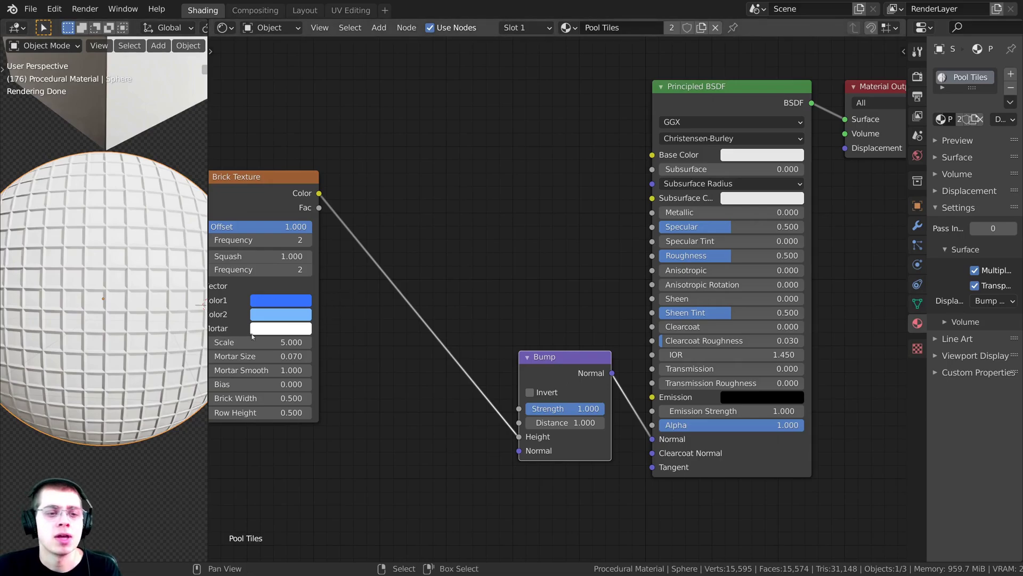
pyautogui.moveTo(412, 236); pyautogui.dragTo(419, 229, button='middle')
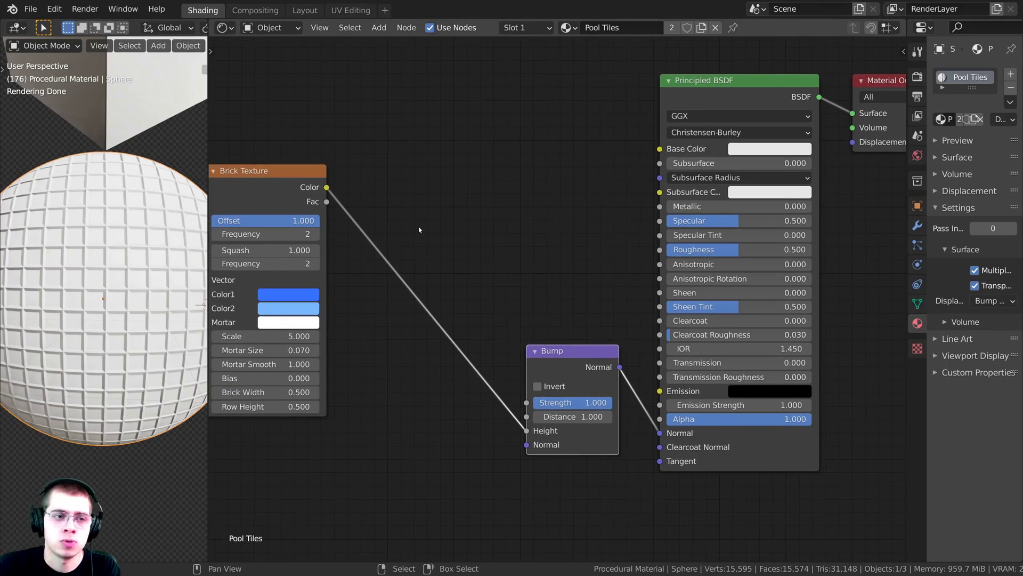
pyautogui.hotkey('shift', 'a')
pyautogui.click(421, 196)
pyautogui.write('col')
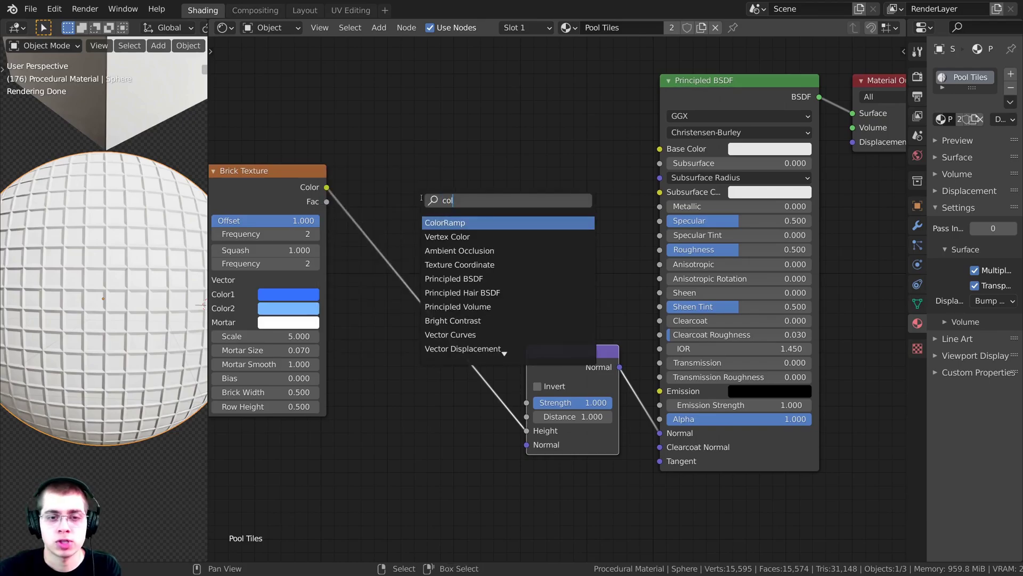
pyautogui.click(450, 222)
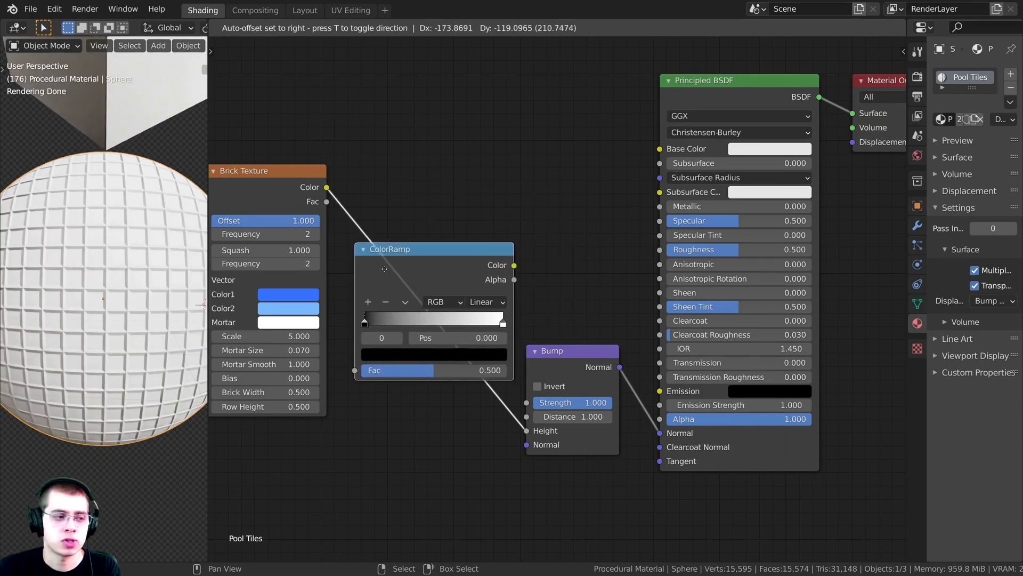
pyautogui.click(384, 281)
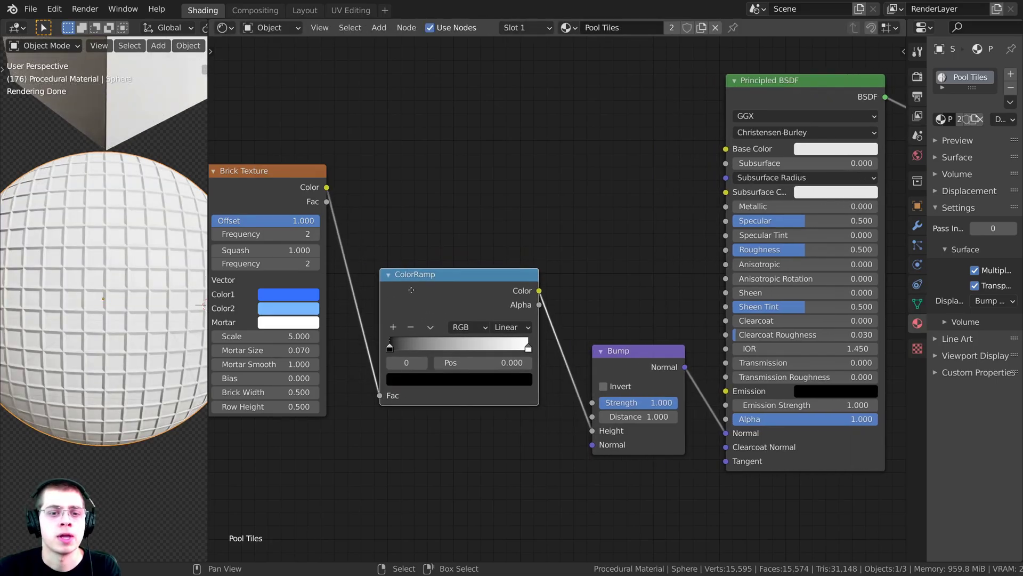
# Step: Swap the ColorRamp's stops, placing white at the start and black at position 1.000, and check the bump on the sphere
pyautogui.scroll(1, 380, 348)
pyautogui.moveTo(379, 347)
pyautogui.mouseDown()
pyautogui.moveTo(474, 346)
pyautogui.moveTo(367, 346)
pyautogui.mouseUp()
pyautogui.moveTo(464, 347); pyautogui.dragTo(520, 347)
pyautogui.scroll(3, 114, 300)
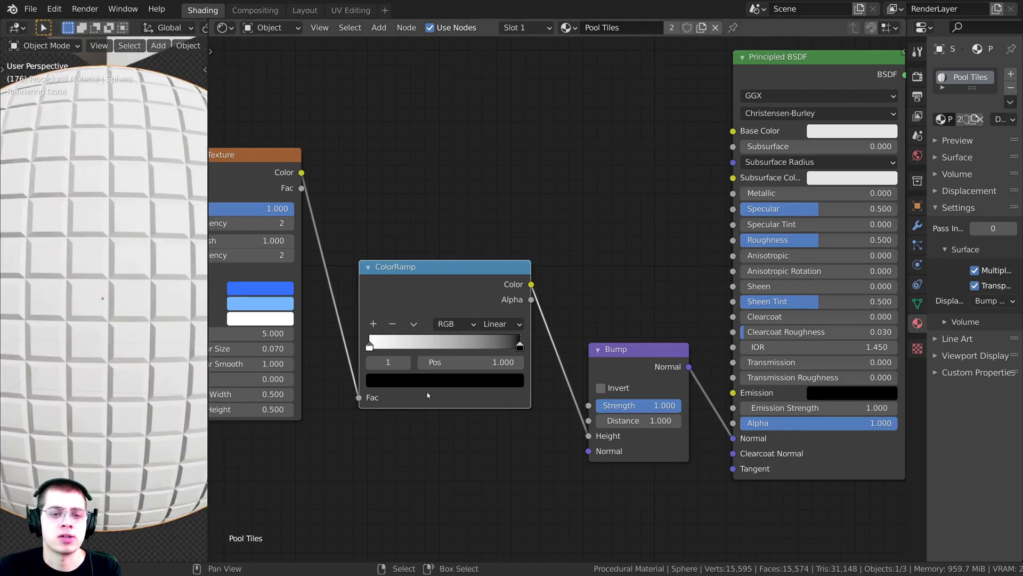
# Step: Move the bump ColorRamp's black stop to 0.922 and white stop to 0.684, previewing the ramp on the sphere
pyautogui.scroll(1, 367, 355)
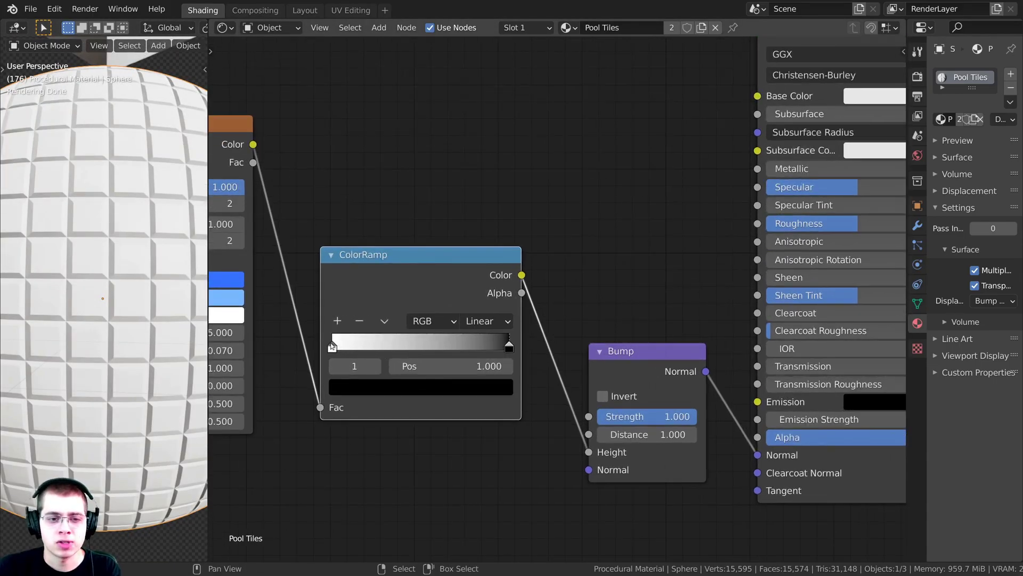
pyautogui.moveTo(332, 346); pyautogui.dragTo(496, 346)
pyautogui.keyDown('ctrl'); pyautogui.keyDown('shift'); pyautogui.click(493, 343); pyautogui.keyUp('shift'); pyautogui.keyUp('ctrl')
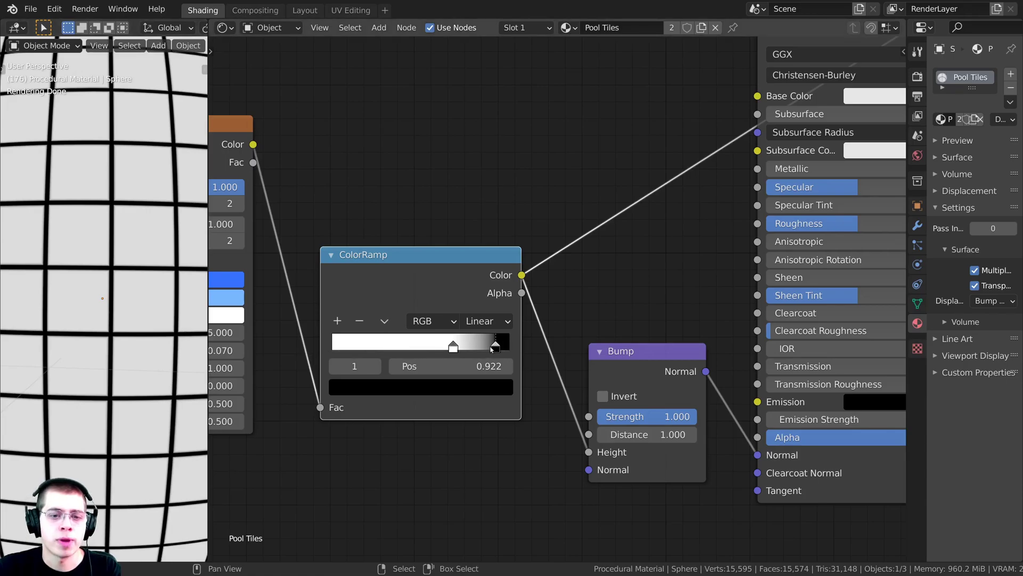
pyautogui.click(453, 347)
pyautogui.press('Home')
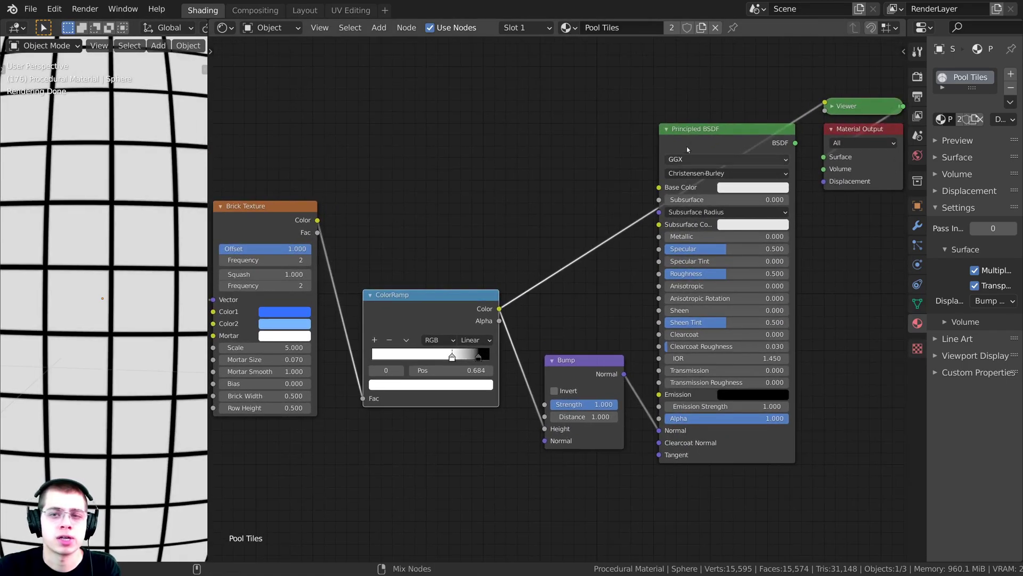
# Step: Preview the Principled BSDF again and move the bump ColorRamp's white stop to 0.528
pyautogui.keyDown('ctrl'); pyautogui.keyDown('shift'); pyautogui.click(687, 150); pyautogui.keyUp('shift'); pyautogui.keyUp('ctrl')
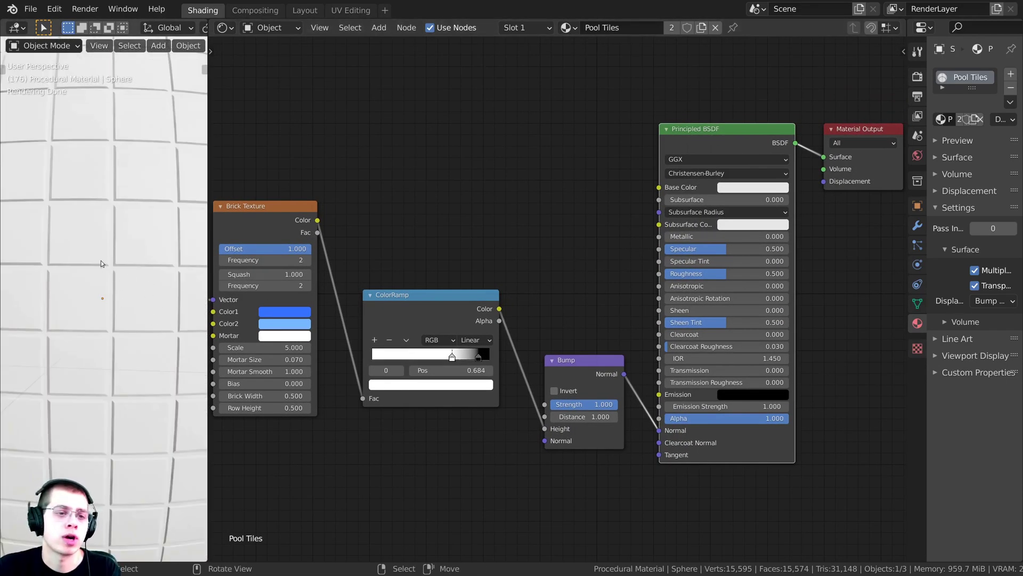
pyautogui.scroll(-1, 388, 392)
pyautogui.moveTo(369, 430); pyautogui.dragTo(367, 417, button='middle')
pyautogui.scroll(6, 367, 417)
pyautogui.moveTo(400, 364); pyautogui.dragTo(374, 366)
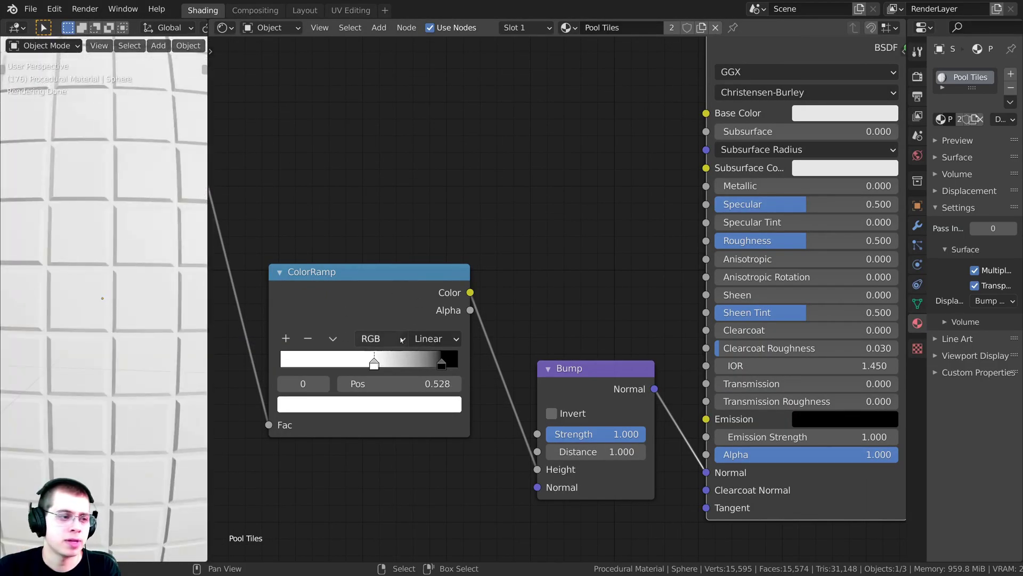
# Step: Connect the Brick Texture's Color output to the Principled BSDF's Base Color and check the tiles on the sphere
pyautogui.scroll(-5, 402, 340)
pyautogui.moveTo(393, 312); pyautogui.dragTo(393, 331, button='middle')
pyautogui.scroll(-2, 392, 331)
pyautogui.moveTo(348, 242); pyautogui.dragTo(433, 265, button='middle')
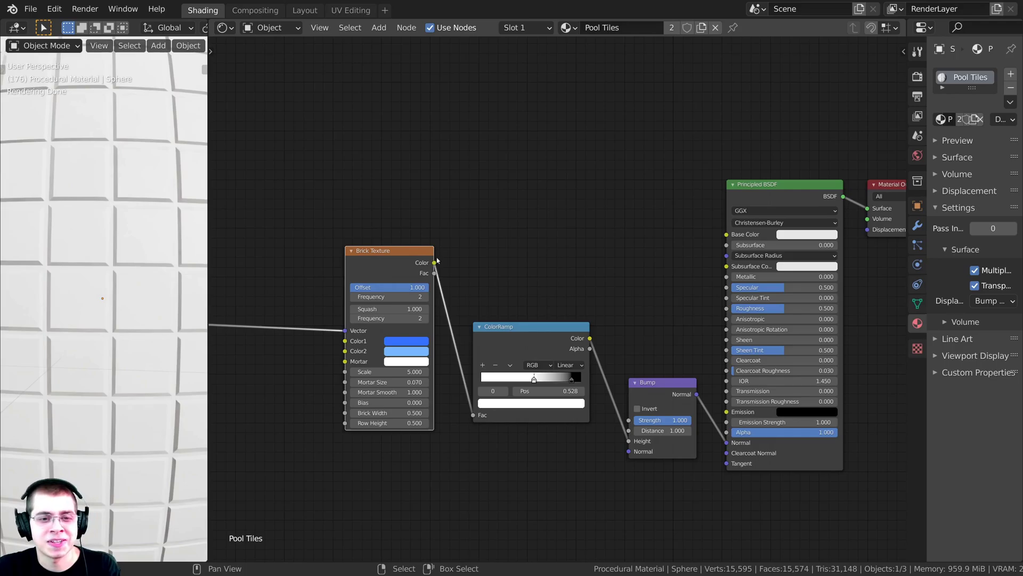
pyautogui.moveTo(435, 261); pyautogui.dragTo(726, 235)
pyautogui.moveTo(493, 268); pyautogui.dragTo(549, 273, button='middle')
pyautogui.scroll(-1, 549, 273)
pyautogui.scroll(-3, 168, 249)
pyautogui.keyDown('shift'); pyautogui.moveTo(168, 249); pyautogui.dragTo(134, 278, button='middle'); pyautogui.keyUp('shift')
pyautogui.scroll(-1, 134, 278)
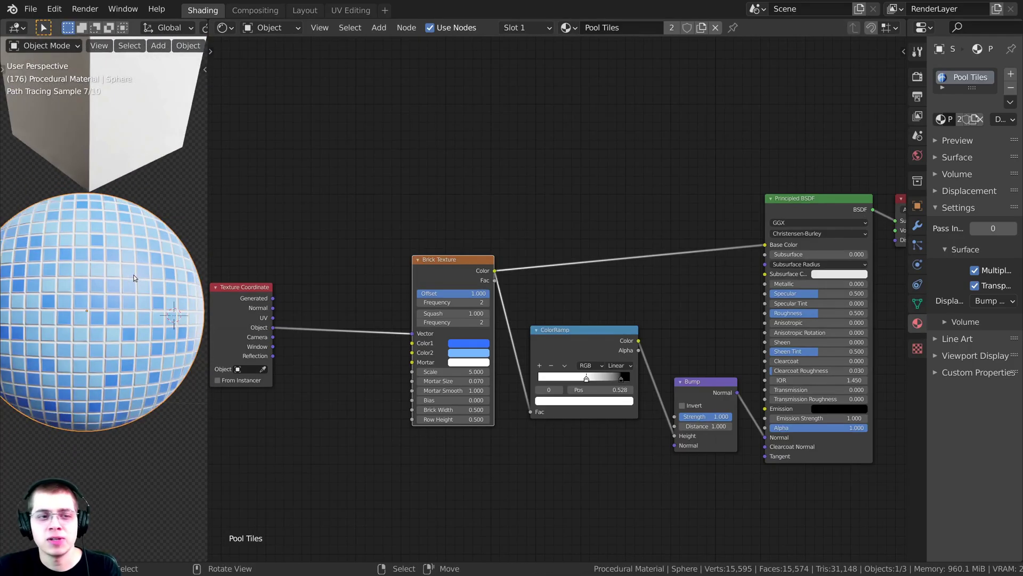
# Step: Set the Principled BSDF's Roughness to 0.250
pyautogui.scroll(3, 135, 278)
pyautogui.moveTo(460, 322); pyautogui.dragTo(317, 325, button='middle')
pyautogui.scroll(1, 554, 310)
pyautogui.scroll(3, 522, 292)
pyautogui.moveTo(553, 310)
pyautogui.mouseDown(button='middle')
pyautogui.moveTo(426, 318)
pyautogui.moveTo(535, 303)
pyautogui.moveTo(541, 321)
pyautogui.mouseUp(button='middle')
pyautogui.scroll(2, 543, 335)
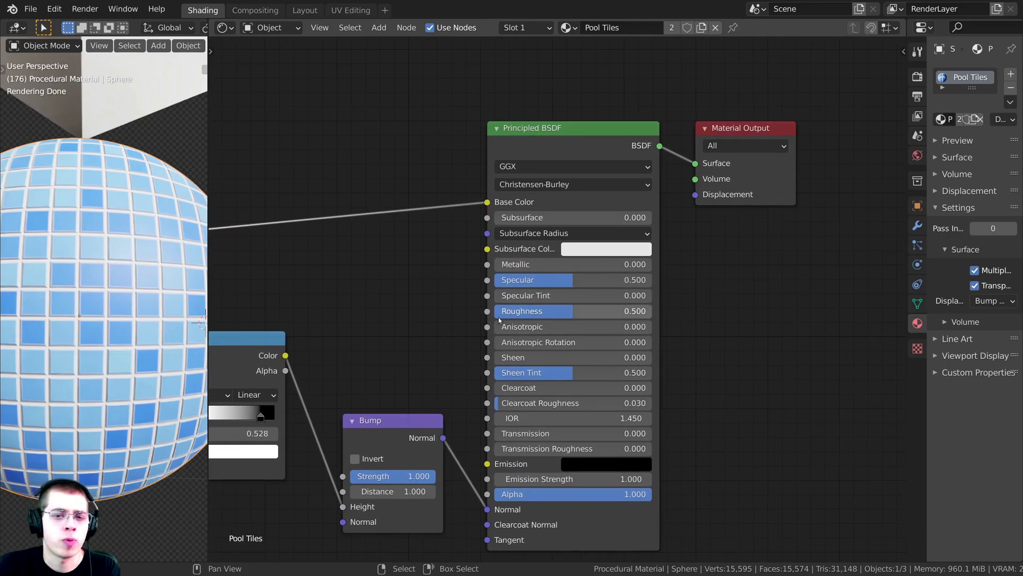
pyautogui.click(548, 315)
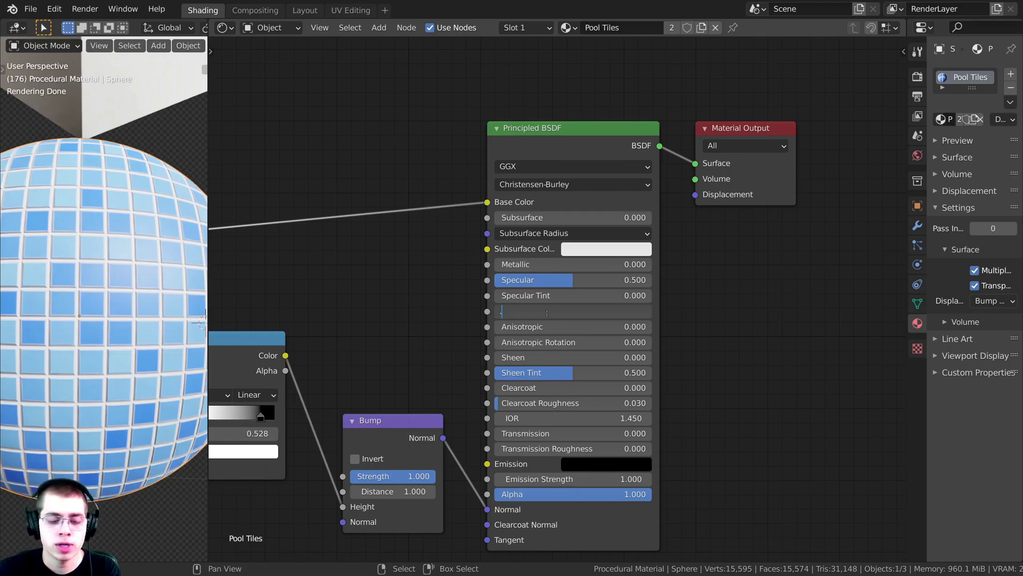
pyautogui.press('Return')
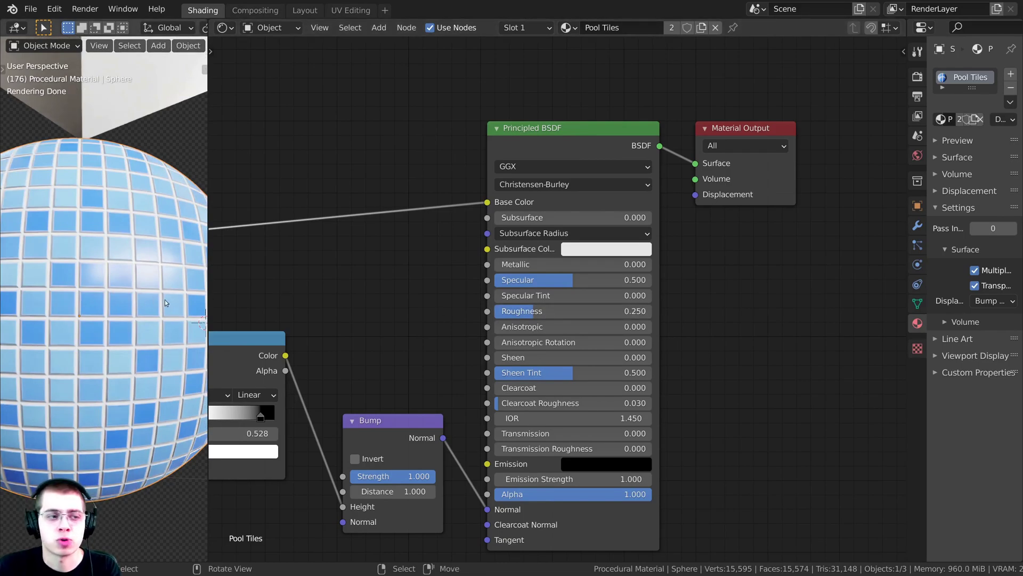
# Step: Connect the Noise Texture's Fac output to the Fac input of the ColorRamp above the bricks and preview that ramp
pyautogui.scroll(-5, 231, 255)
pyautogui.moveTo(231, 255); pyautogui.dragTo(483, 239, button='middle')
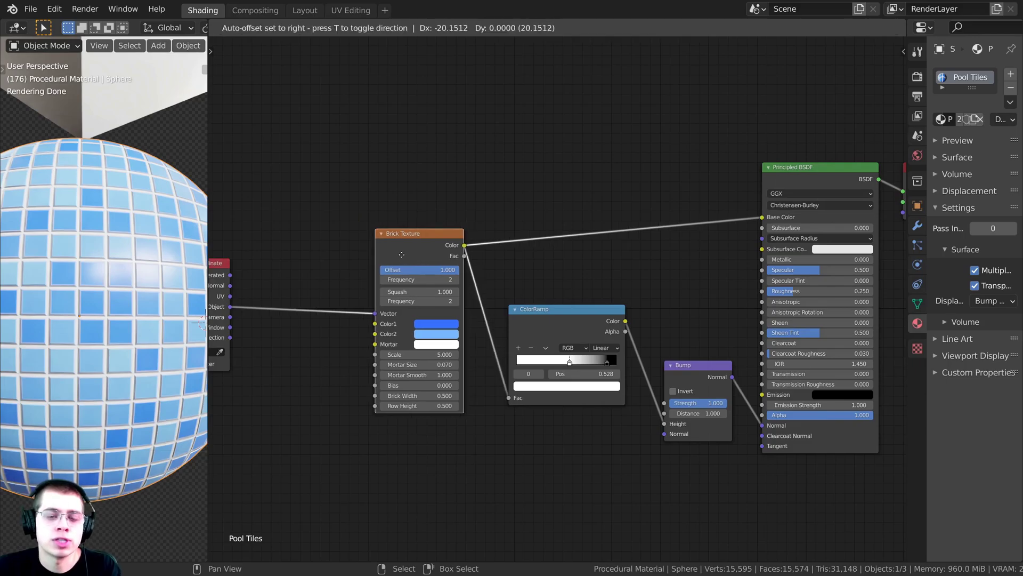
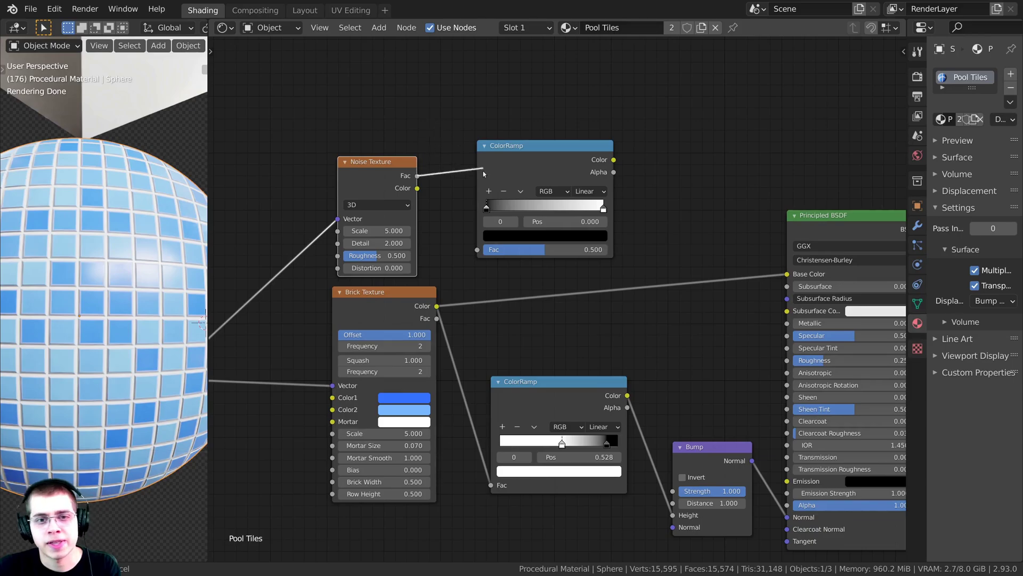
pyautogui.moveTo(505, 233); pyautogui.dragTo(504, 240, button='middle')
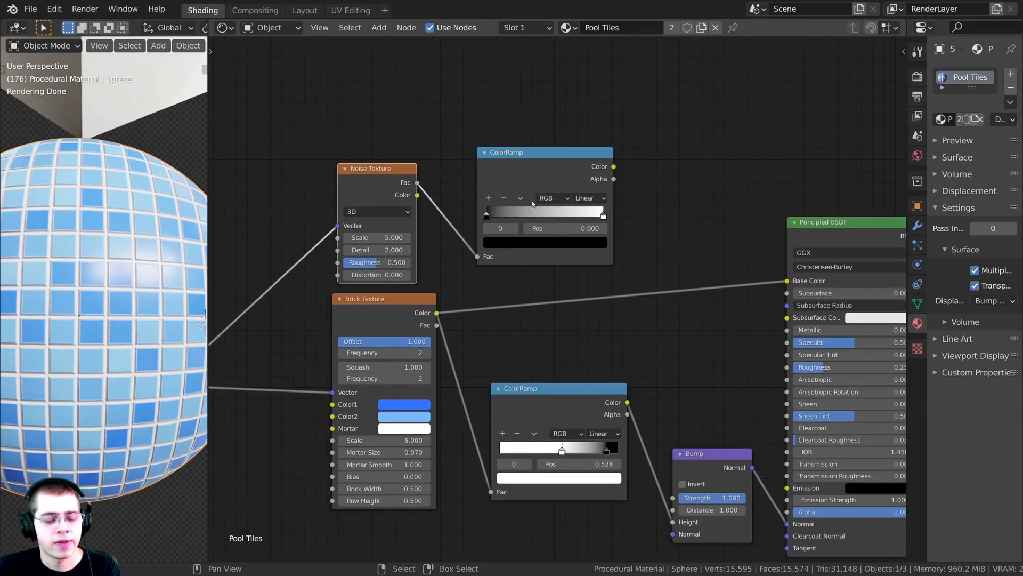
pyautogui.keyDown('ctrl'); pyautogui.keyDown('shift'); pyautogui.click(546, 171); pyautogui.keyUp('shift'); pyautogui.keyUp('ctrl')
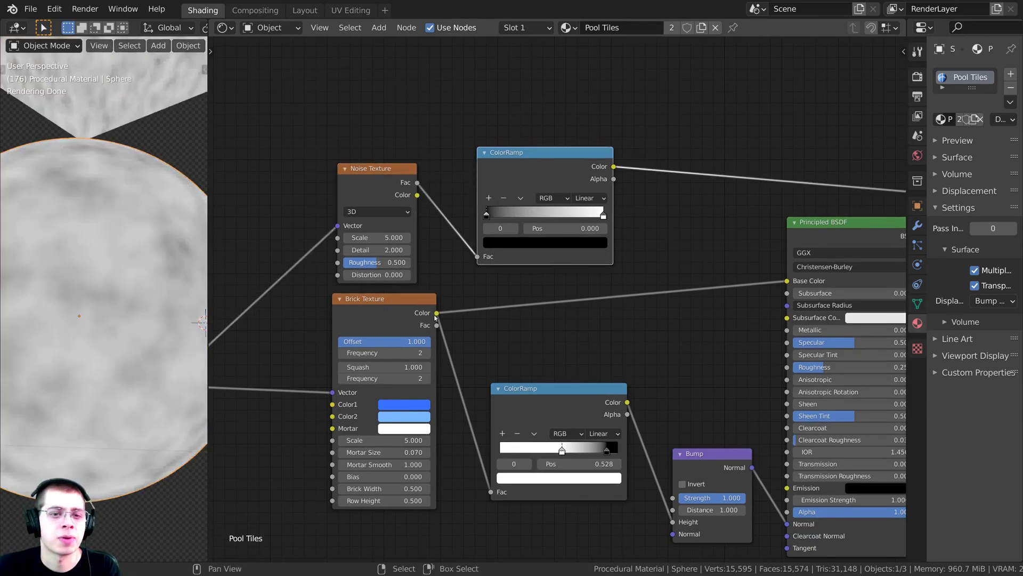
# Step: Set the Noise Texture's Scale to 150 and Detail to 16
pyautogui.scroll(1, 486, 305)
pyautogui.scroll(1, 486, 304)
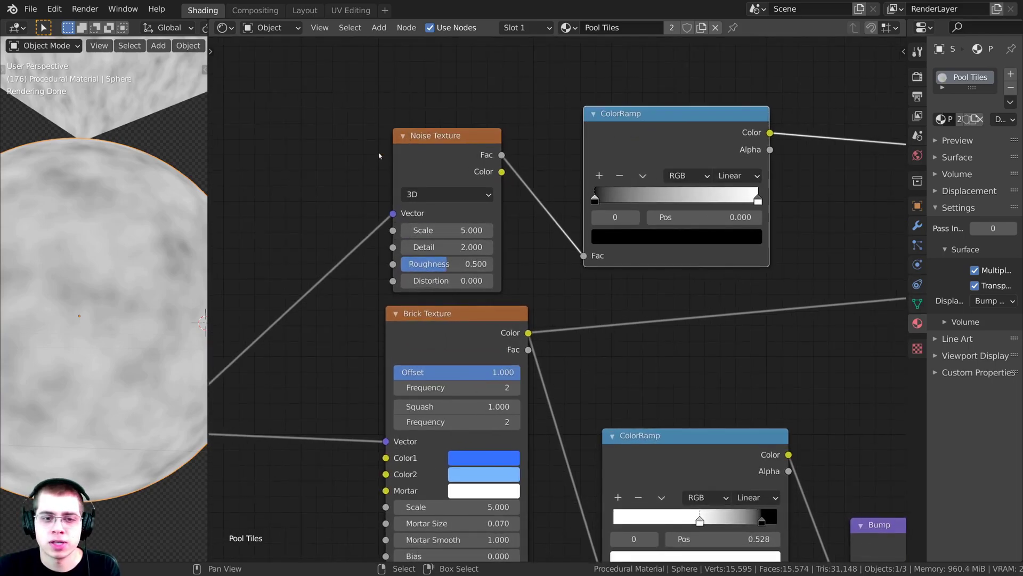
pyautogui.click(442, 231)
pyautogui.write('150')
pyautogui.press('Return')
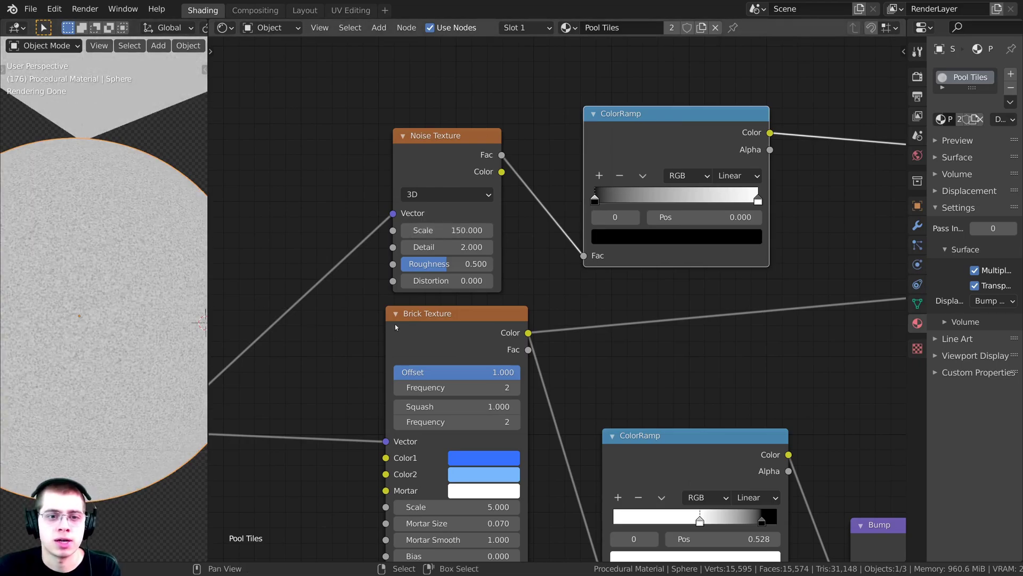
pyautogui.scroll(1, 408, 249)
pyautogui.click(398, 249)
pyautogui.write('16')
pyautogui.press('Return')
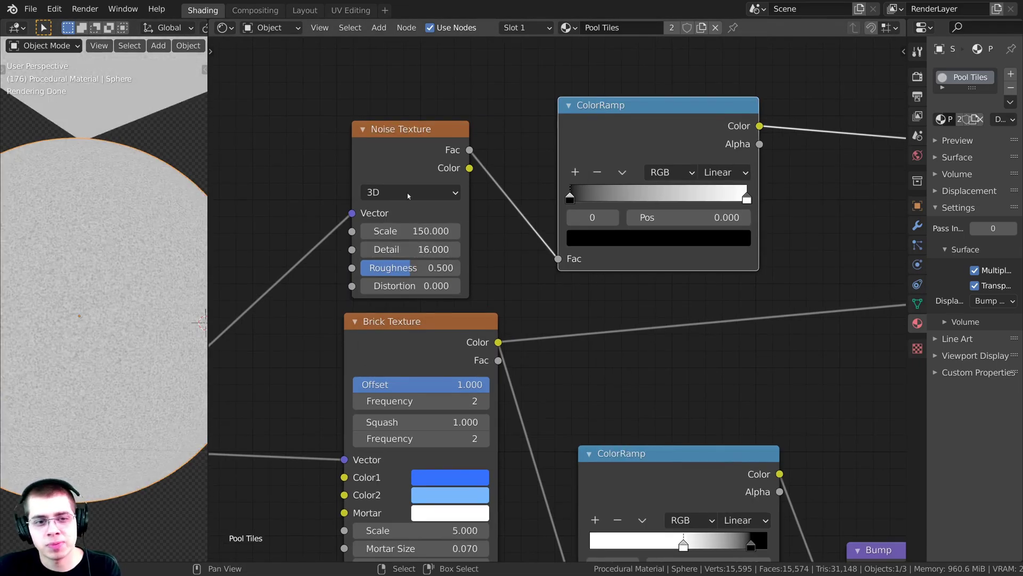
# Step: Change the noise ColorRamp's black first stop to a bright, medium-light blue
pyautogui.scroll(-3, 561, 535)
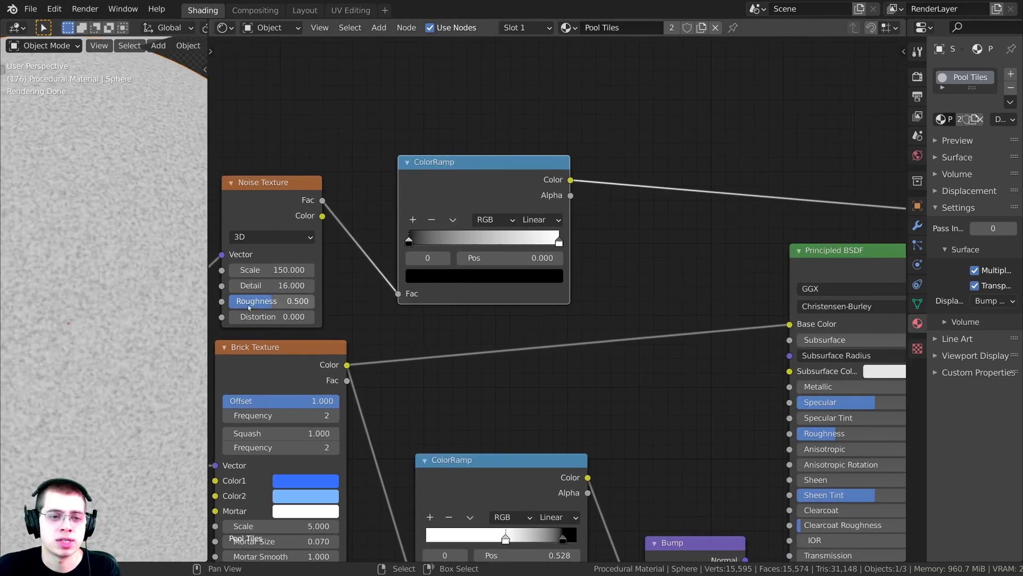
pyautogui.scroll(1, 488, 200)
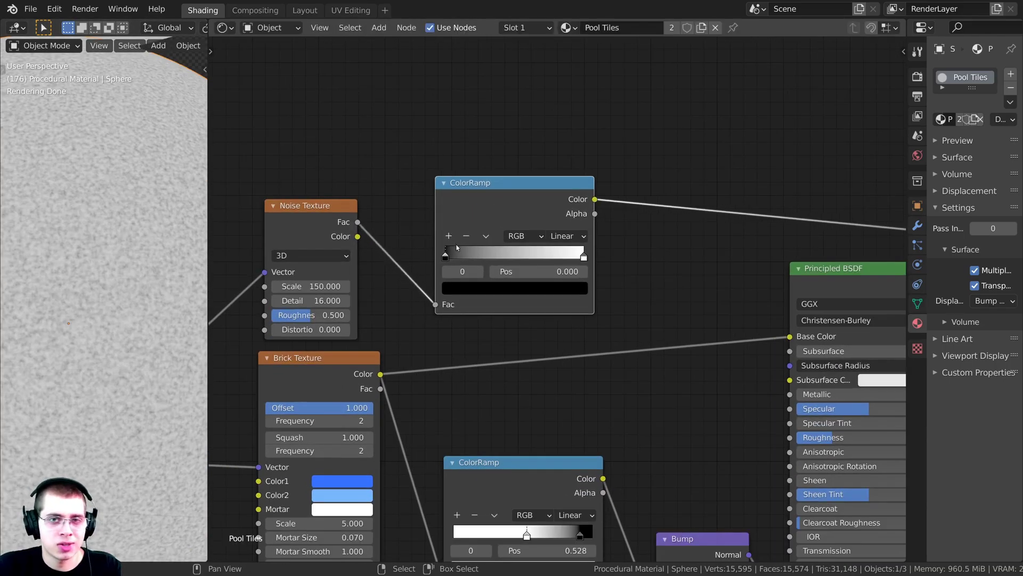
pyautogui.scroll(1, 525, 256)
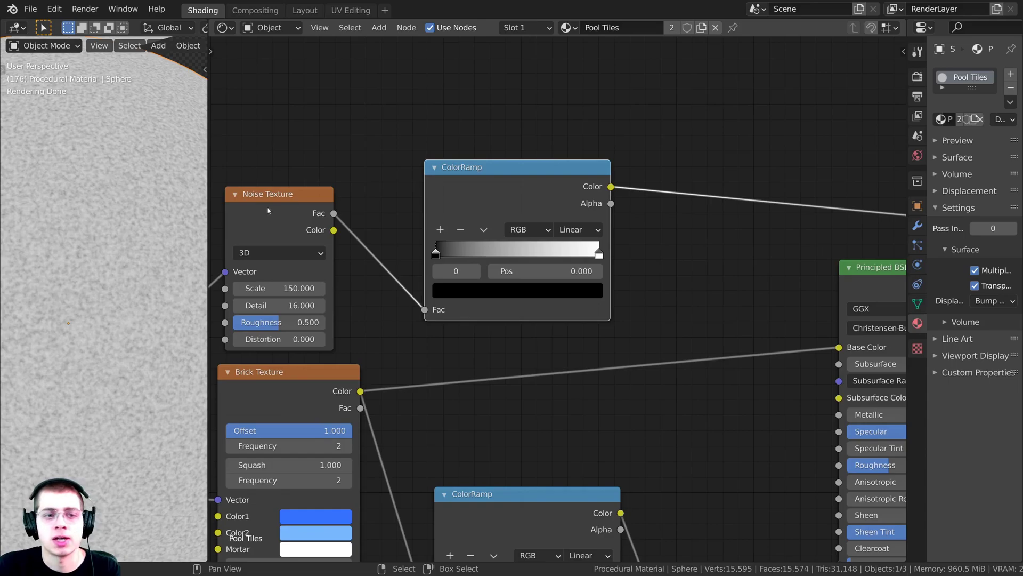
pyautogui.scroll(1, 322, 229)
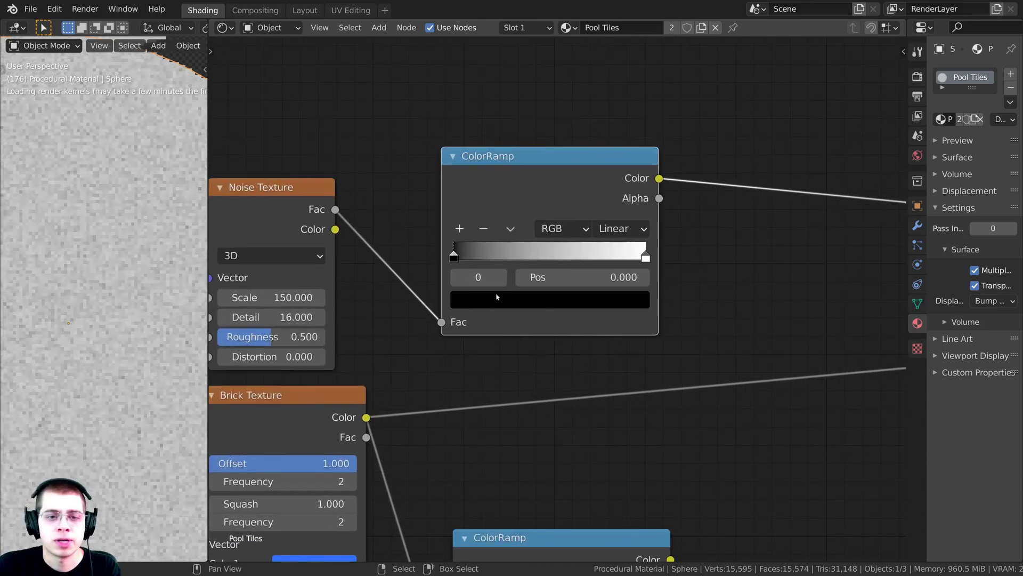
pyautogui.click(501, 301)
pyautogui.moveTo(607, 105); pyautogui.dragTo(607, 67)
pyautogui.moveTo(529, 104); pyautogui.dragTo(535, 98)
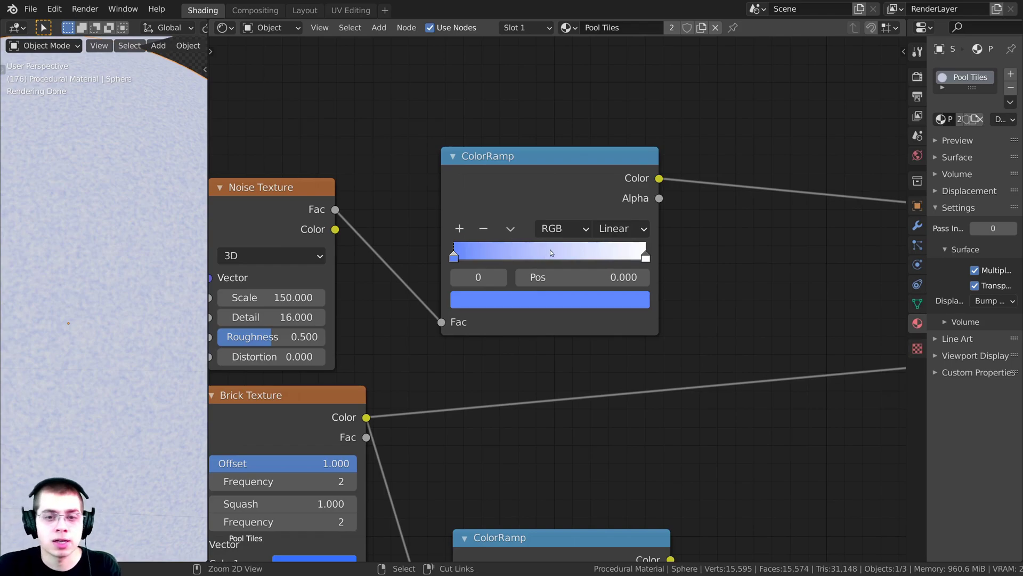
# Step: Add a middle stop to the noise ColorRamp, coloured light blue (R 0.171, G 0.624, B 1.000), at position 0.425
pyautogui.keyDown('ctrl'); pyautogui.click(551, 252); pyautogui.keyUp('ctrl')
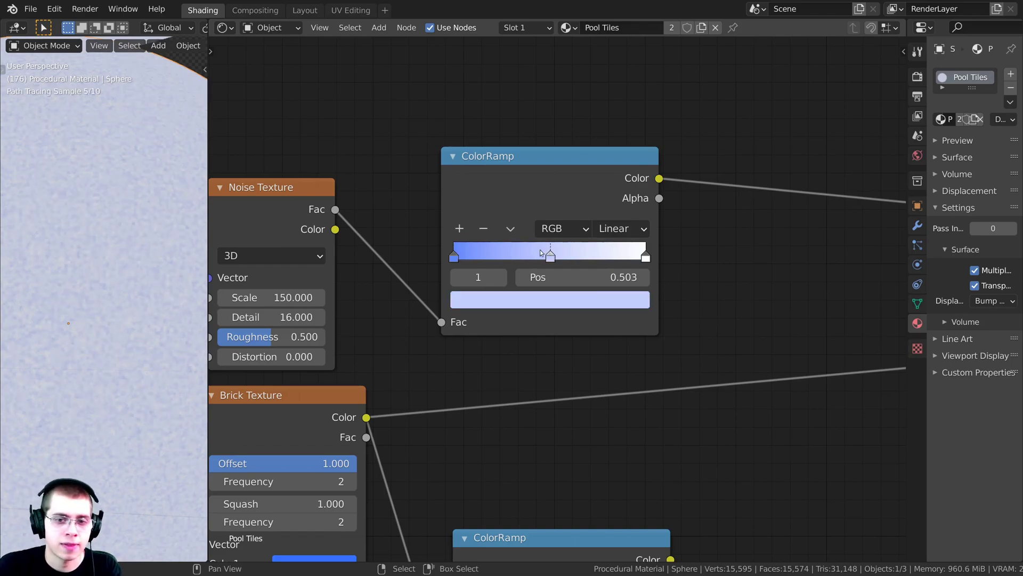
pyautogui.click(522, 295)
pyautogui.moveTo(542, 89); pyautogui.dragTo(540, 81)
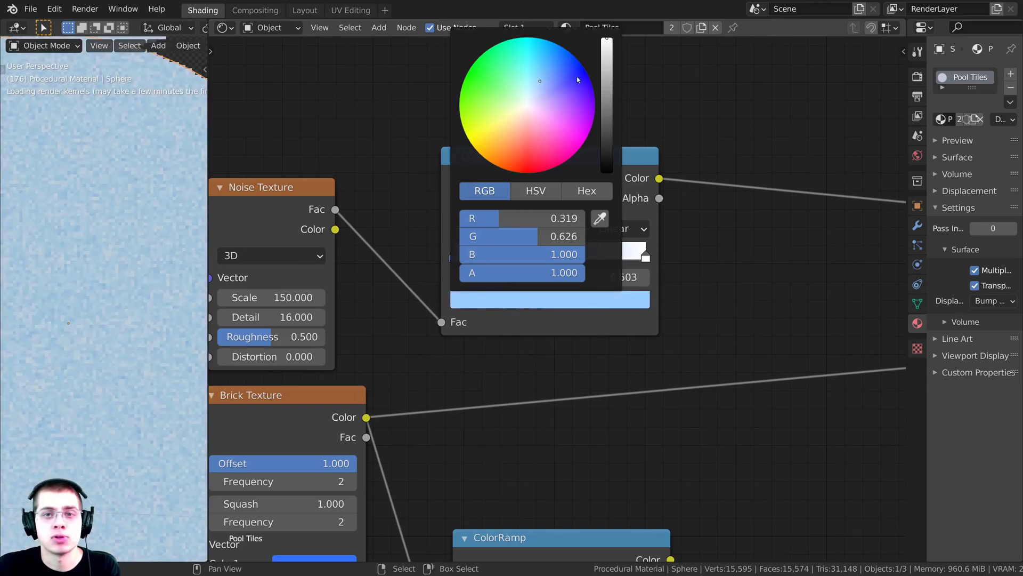
pyautogui.click(540, 69)
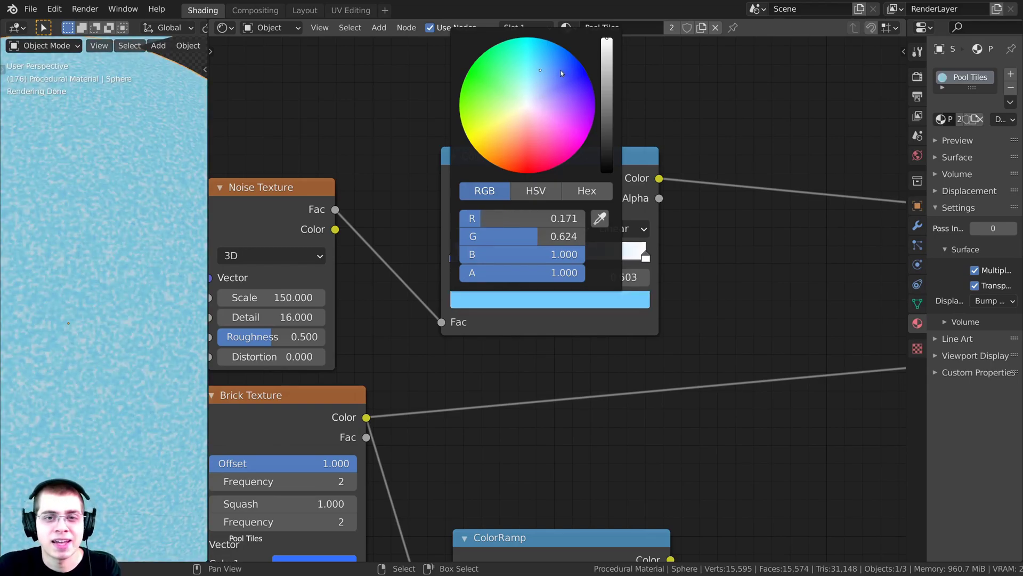
pyautogui.moveTo(550, 257); pyautogui.dragTo(534, 257)
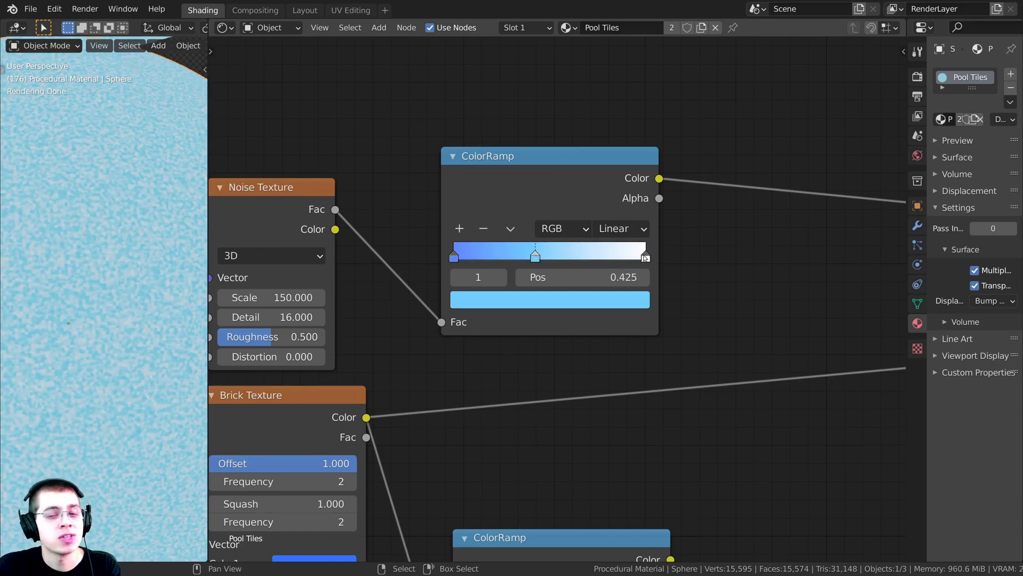
pyautogui.moveTo(645, 258); pyautogui.dragTo(643, 257)
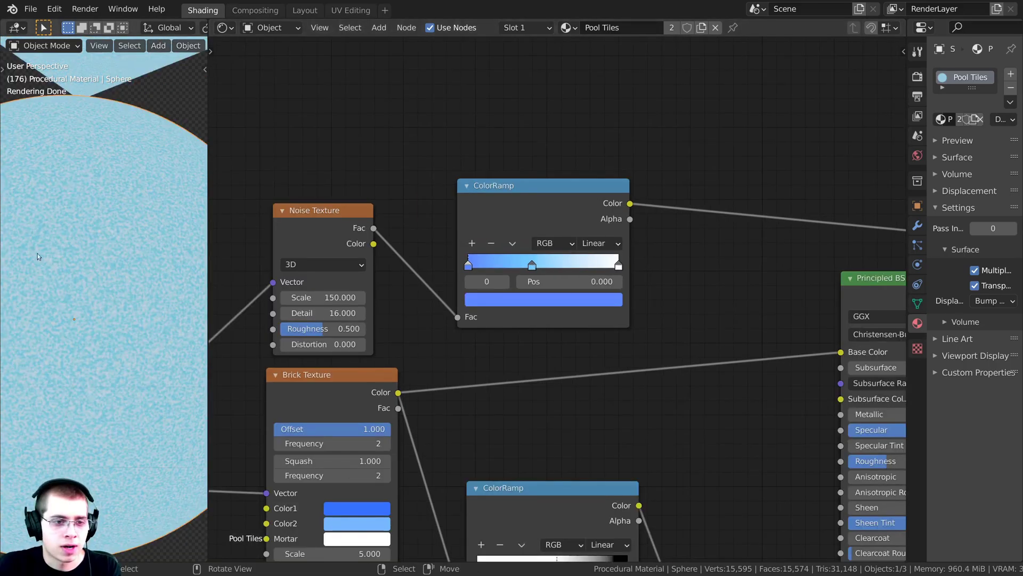
# Step: Check the noise colours on the sphere, and insert a MixRGB node on the noise ColorRamp's Color output link
pyautogui.scroll(2, 37, 254)
pyautogui.scroll(-3, 133, 219)
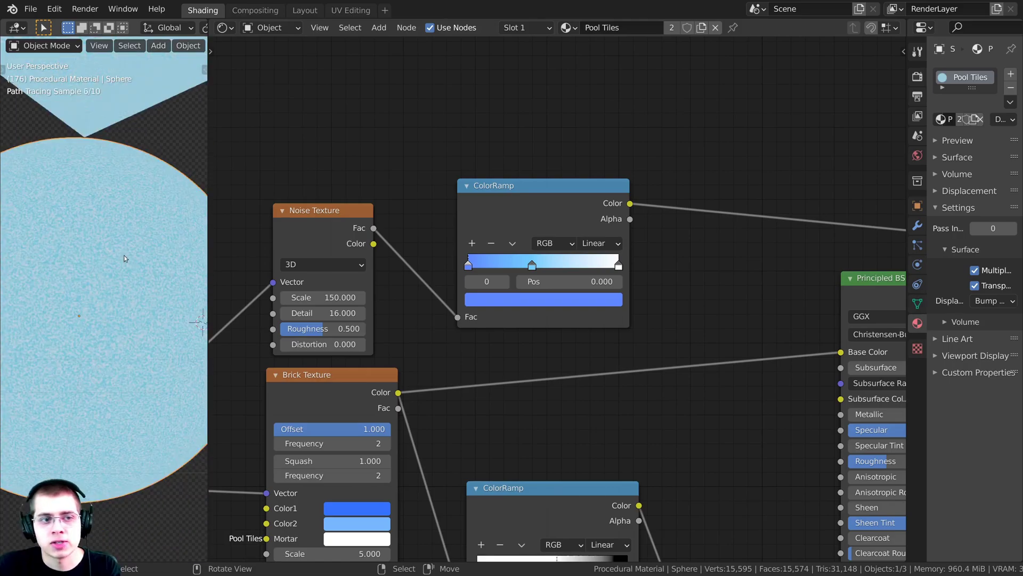
pyautogui.scroll(-1, 129, 258)
pyautogui.moveTo(387, 425); pyautogui.dragTo(380, 347, button='middle')
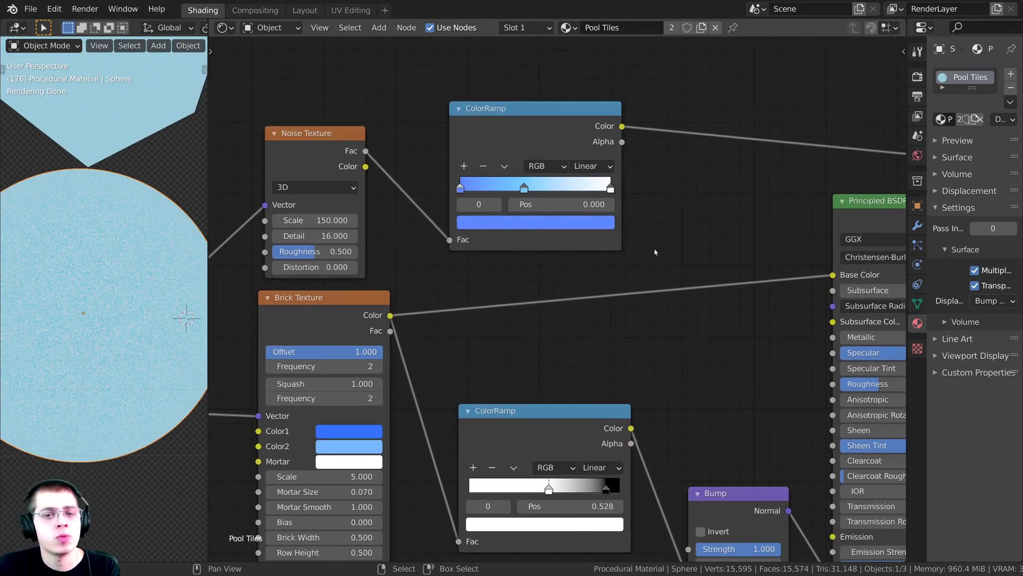
pyautogui.scroll(1, 655, 254)
pyautogui.scroll(-2, 660, 234)
pyautogui.hotkey('shift', 'a')
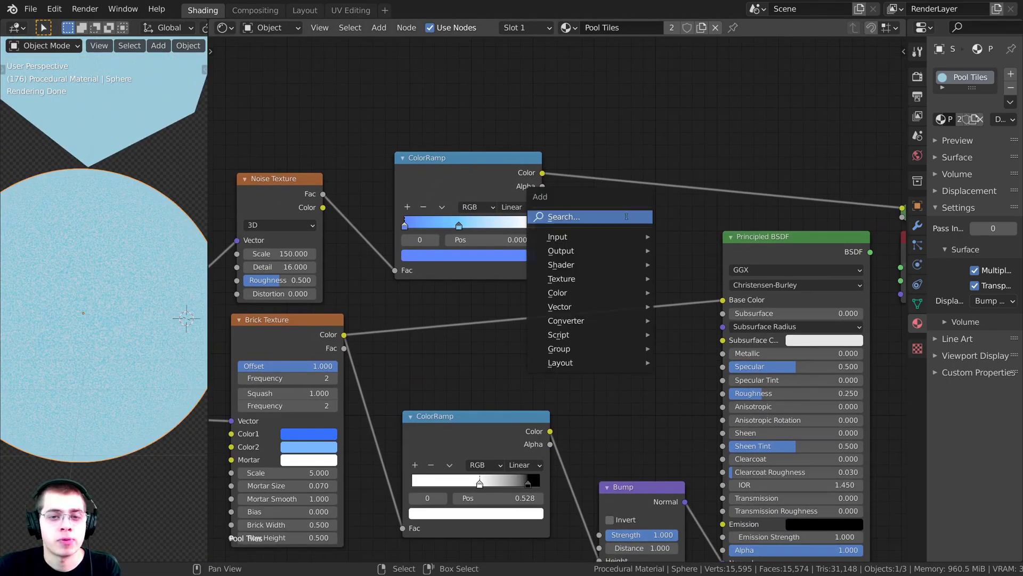
pyautogui.click(627, 216)
pyautogui.write('mix')
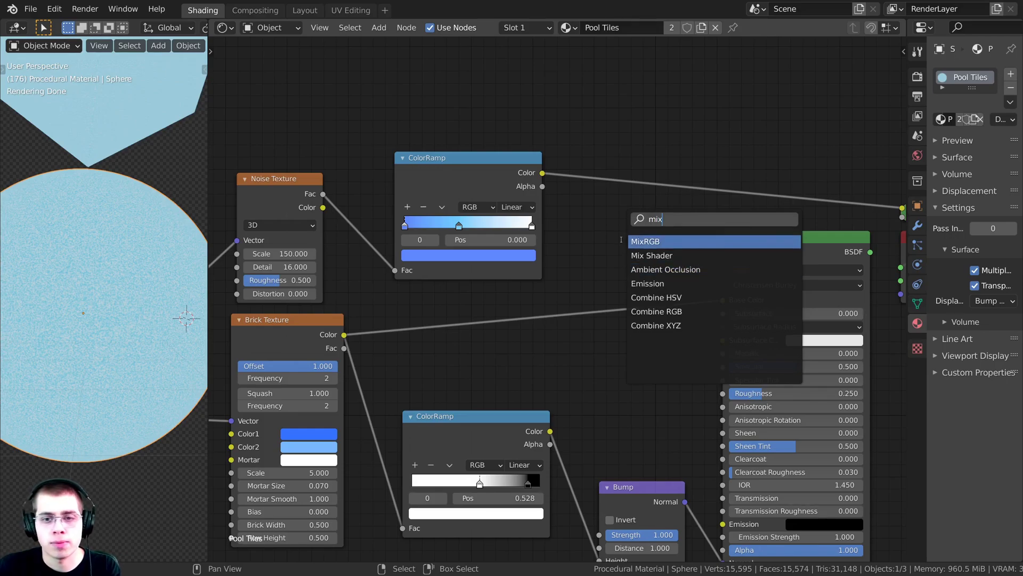
pyautogui.click(638, 241)
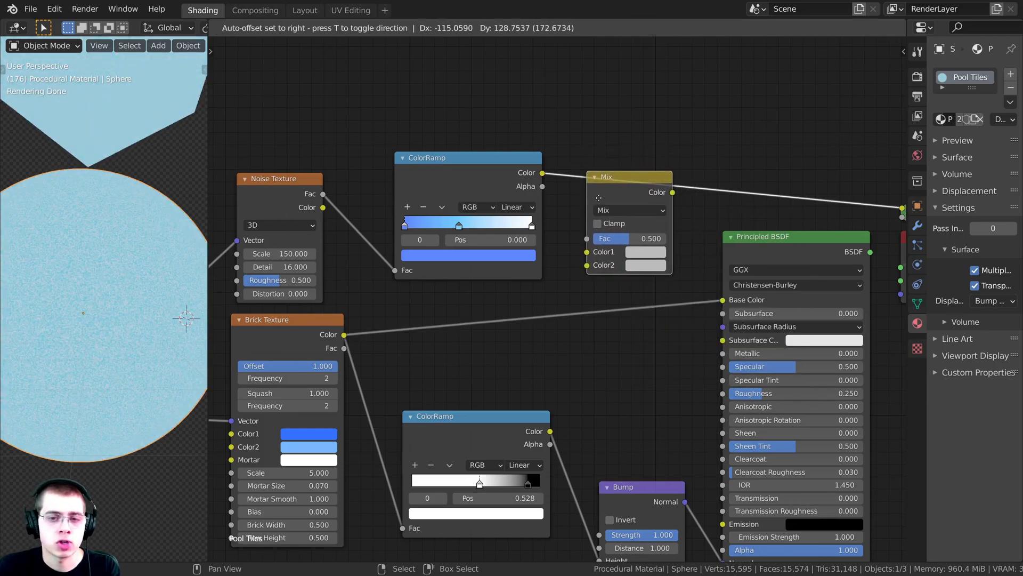
pyautogui.click(604, 196)
pyautogui.moveTo(604, 196); pyautogui.dragTo(595, 208)
pyautogui.moveTo(596, 208); pyautogui.dragTo(582, 209, button='middle')
# Step: Connect the Brick Texture's Color output to the Mix node's Color2 input and set the blending mode to Multiply
pyautogui.moveTo(330, 335); pyautogui.dragTo(570, 278)
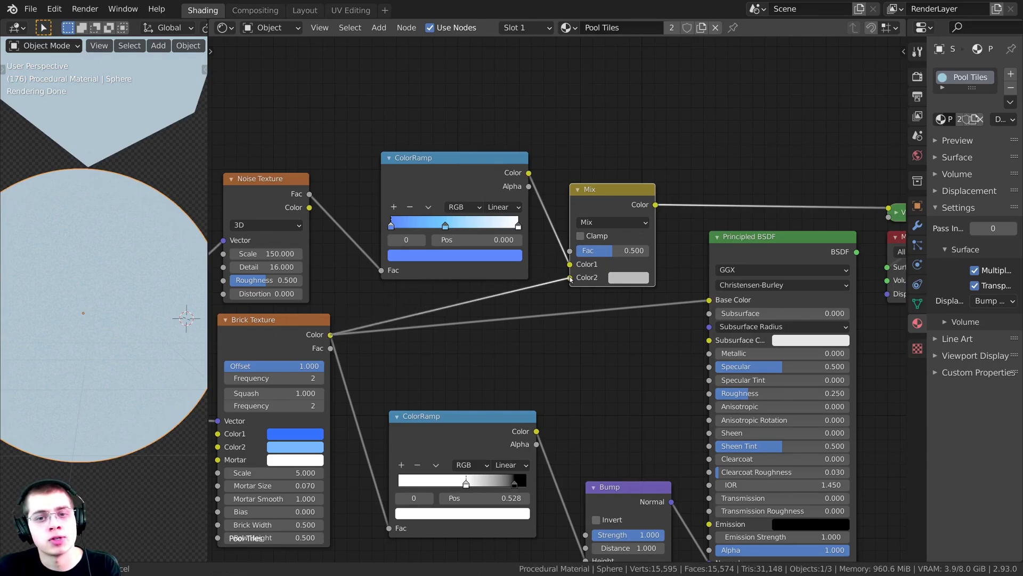
pyautogui.moveTo(571, 278); pyautogui.dragTo(546, 295, button='middle')
pyautogui.click(572, 239)
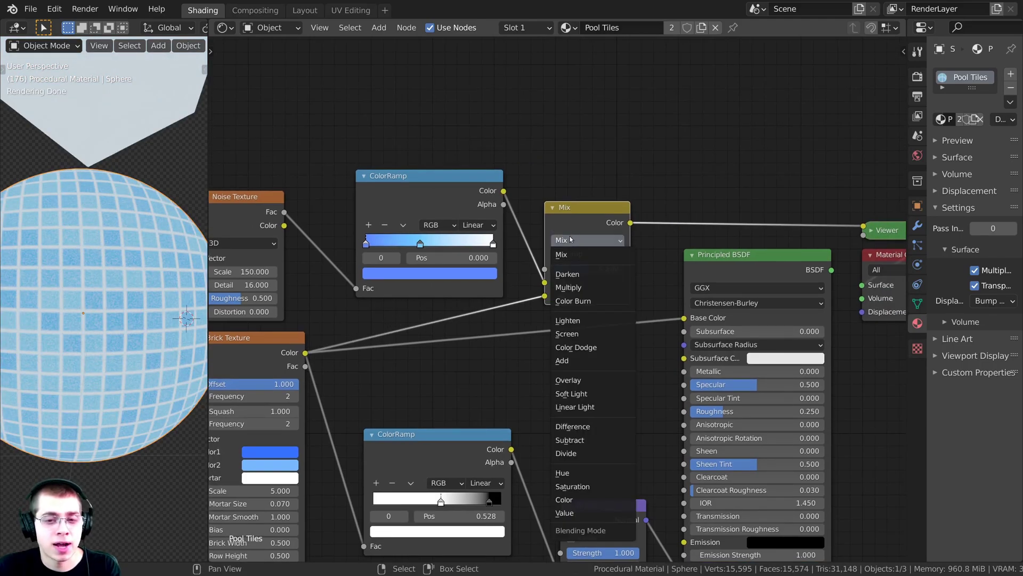
pyautogui.click(566, 288)
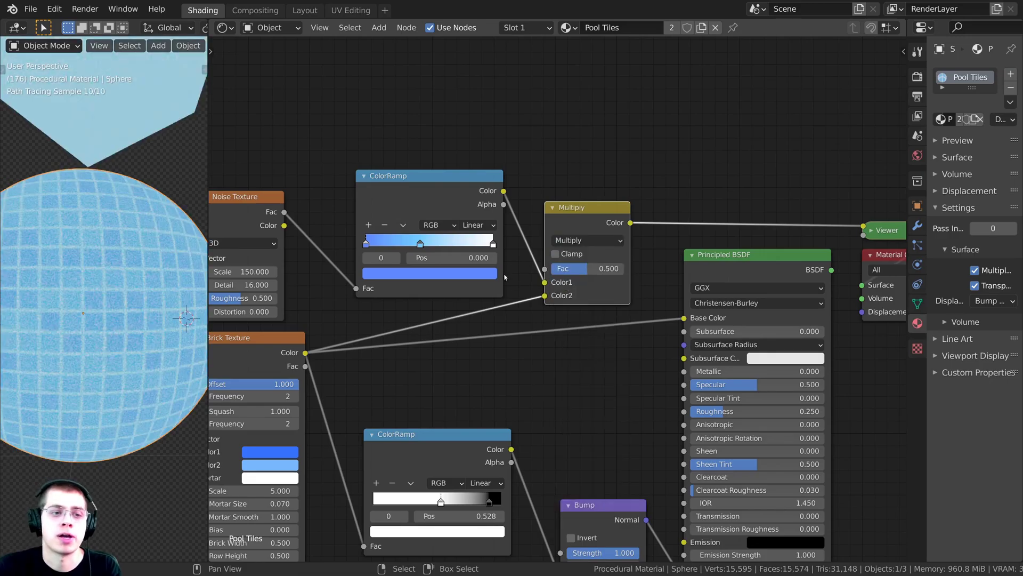
# Step: Set the Multiply node's factor to 1.000 and preview its output on the sphere in comparison with the plain Brick Texture
pyautogui.scroll(2, 565, 290)
pyautogui.moveTo(576, 261); pyautogui.dragTo(639, 261)
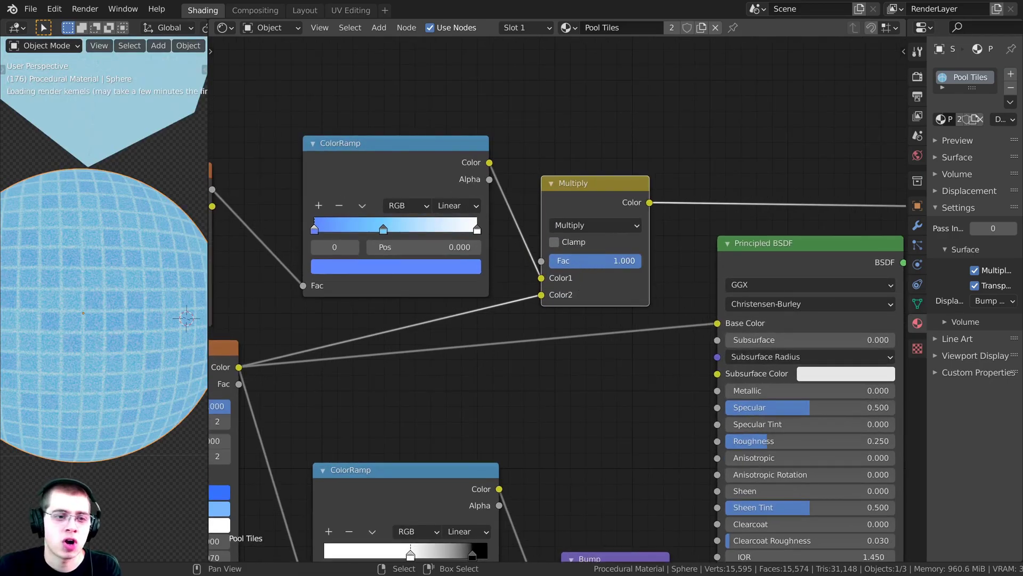
pyautogui.moveTo(410, 310); pyautogui.dragTo(515, 277, button='middle')
pyautogui.scroll(2, 142, 315)
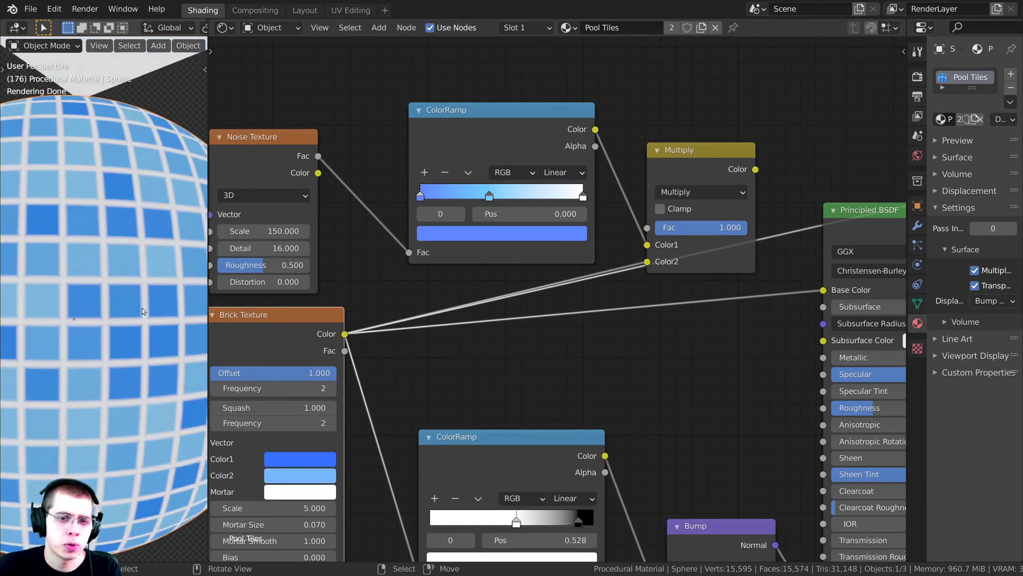
pyautogui.keyDown('ctrl'); pyautogui.keyDown('shift'); pyautogui.click(691, 166); pyautogui.keyUp('shift'); pyautogui.keyUp('ctrl')
pyautogui.scroll(2, 107, 260)
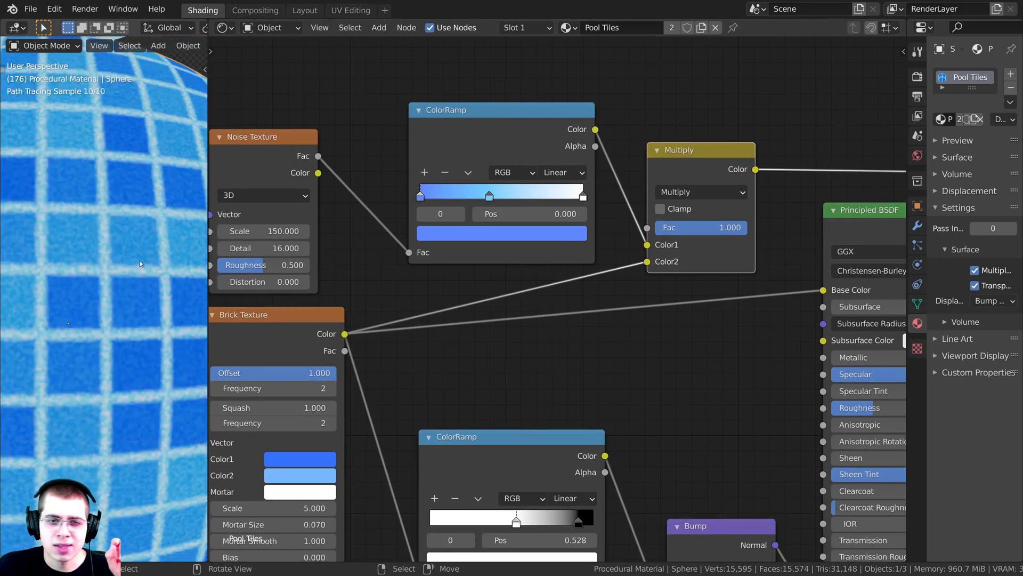
# Step: Examine how the multiplied noise colours the tiles and the grout lines on the sphere
pyautogui.moveTo(491, 132); pyautogui.dragTo(484, 136)
pyautogui.scroll(-2, 139, 324)
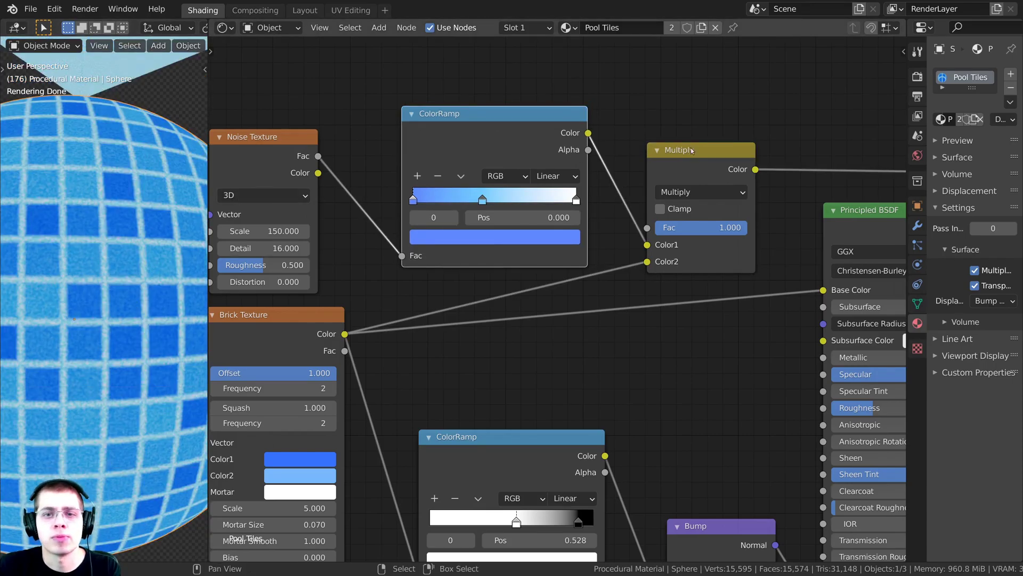
pyautogui.scroll(-4, 249, 203)
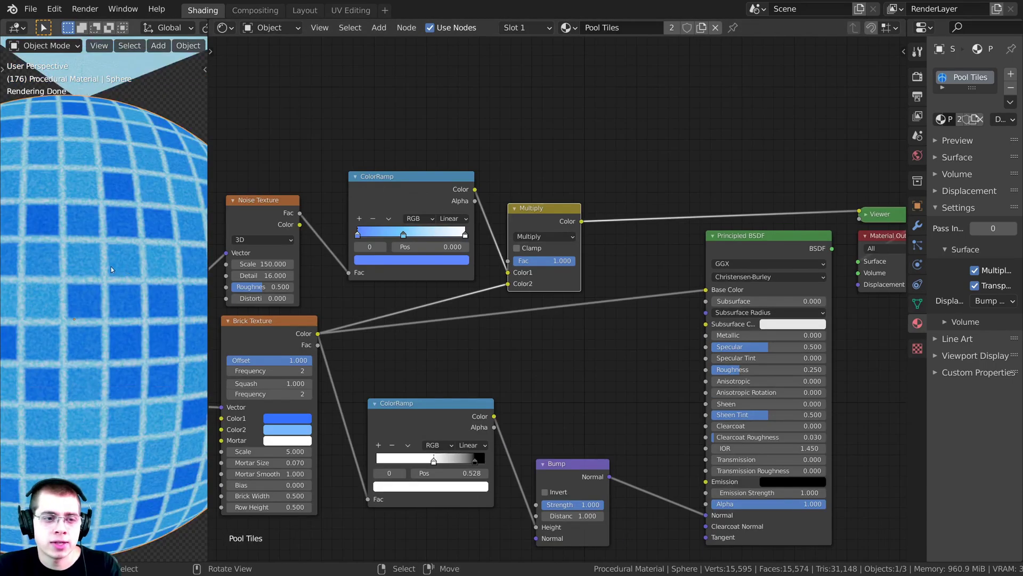
pyautogui.moveTo(129, 280)
pyautogui.mouseDown(button='middle')
pyautogui.moveTo(146, 278)
pyautogui.moveTo(136, 273)
pyautogui.mouseUp(button='middle')
pyautogui.scroll(3, 137, 273)
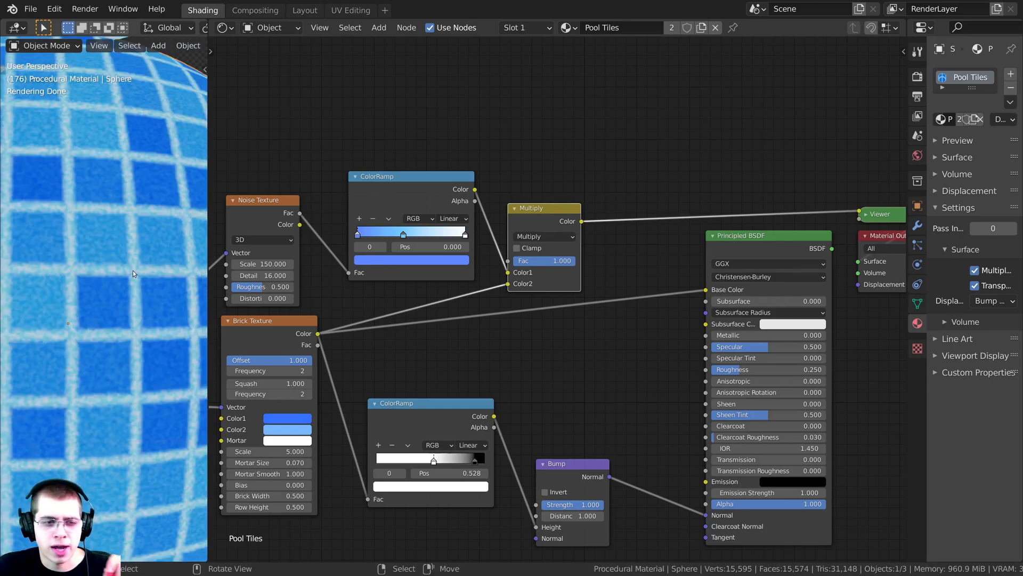
pyautogui.scroll(-3, 136, 261)
pyautogui.moveTo(418, 410); pyautogui.dragTo(420, 392, button='middle')
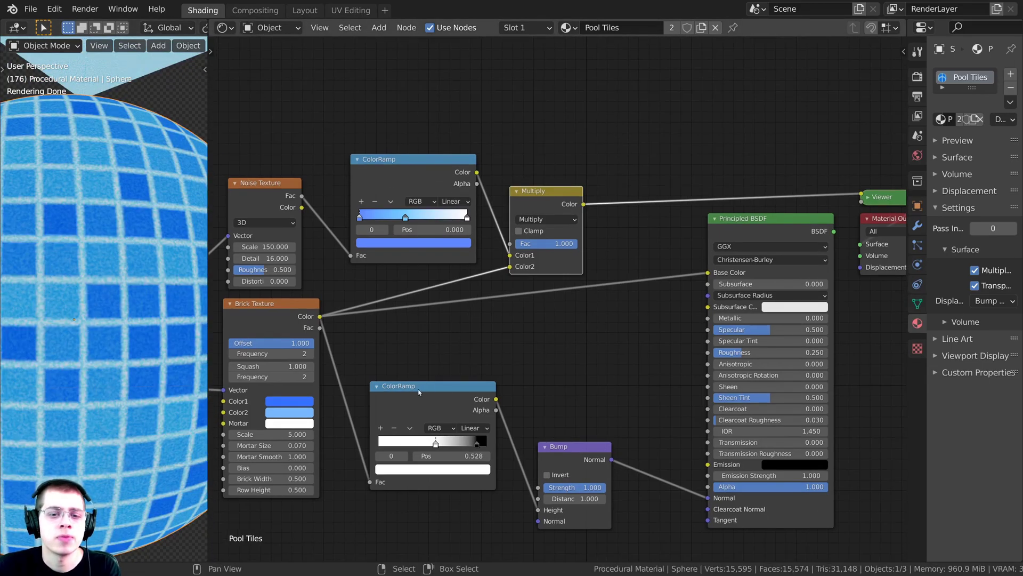
# Step: Duplicate the Multiply node, insert the copy on the original's output link, and set its blending mode to Add
pyautogui.moveTo(558, 195)
pyautogui.mouseDown()
pyautogui.moveTo(559, 181)
pyautogui.moveTo(551, 189)
pyautogui.mouseUp()
pyautogui.moveTo(538, 198); pyautogui.dragTo(521, 199, button='middle')
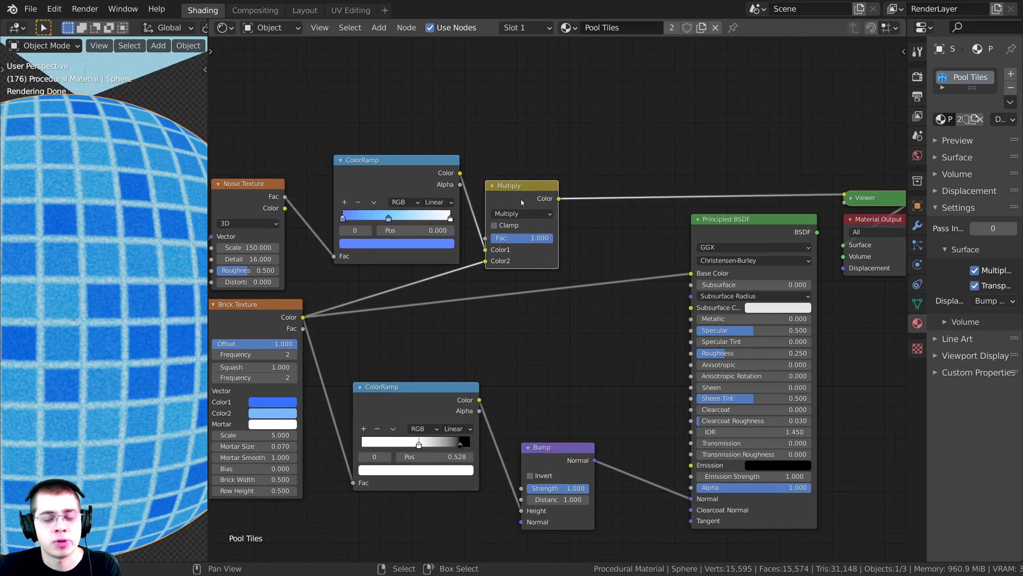
pyautogui.hotkey('shift', 'd')
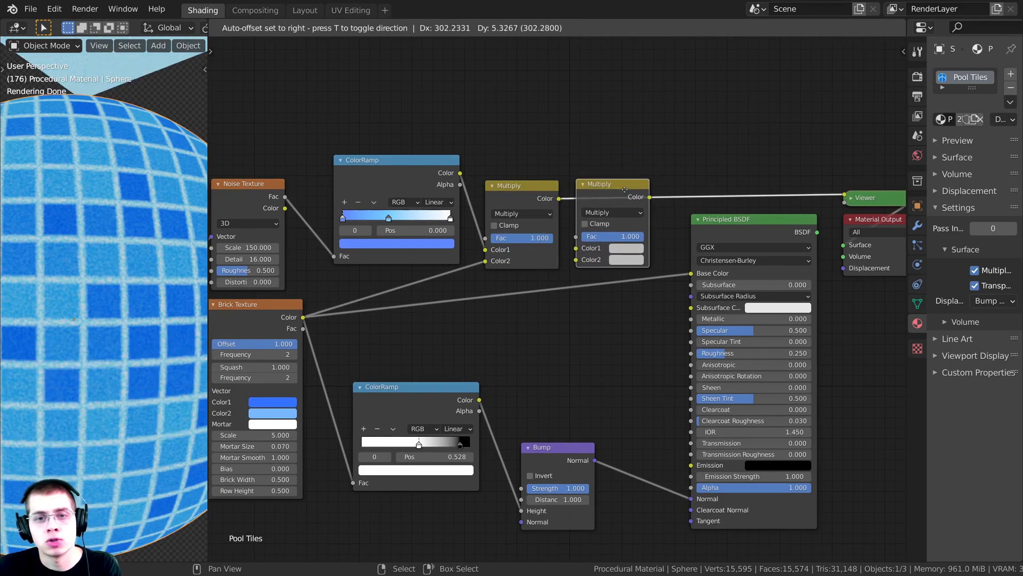
pyautogui.click(623, 189)
pyautogui.scroll(2, 625, 188)
pyautogui.click(569, 225)
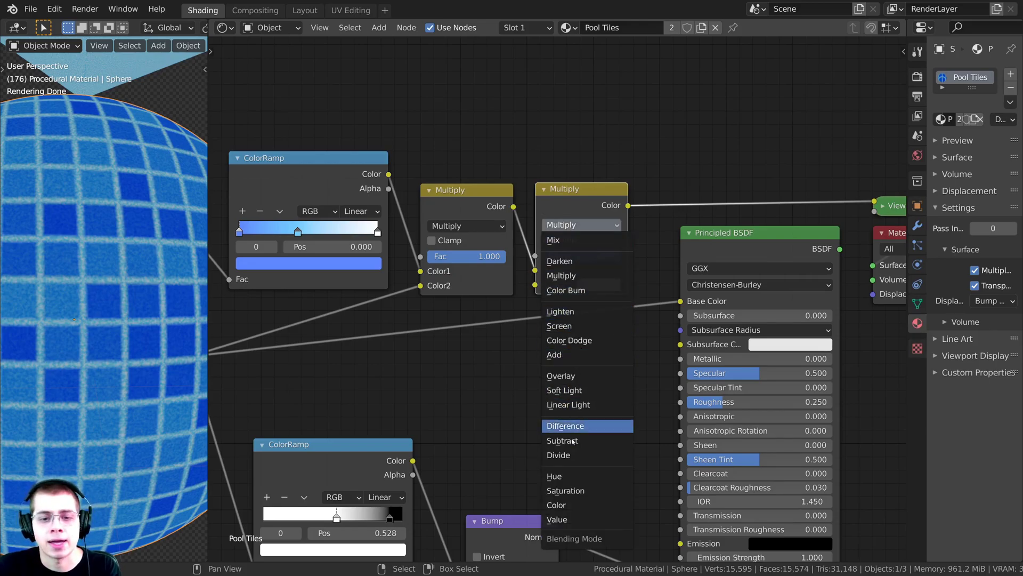
pyautogui.click(587, 355)
# Step: Connect the Brick Texture ColorRamp's Color output to the Add node's Fac, and make the Add node's Color2 pure white
pyautogui.scroll(-1, 548, 359)
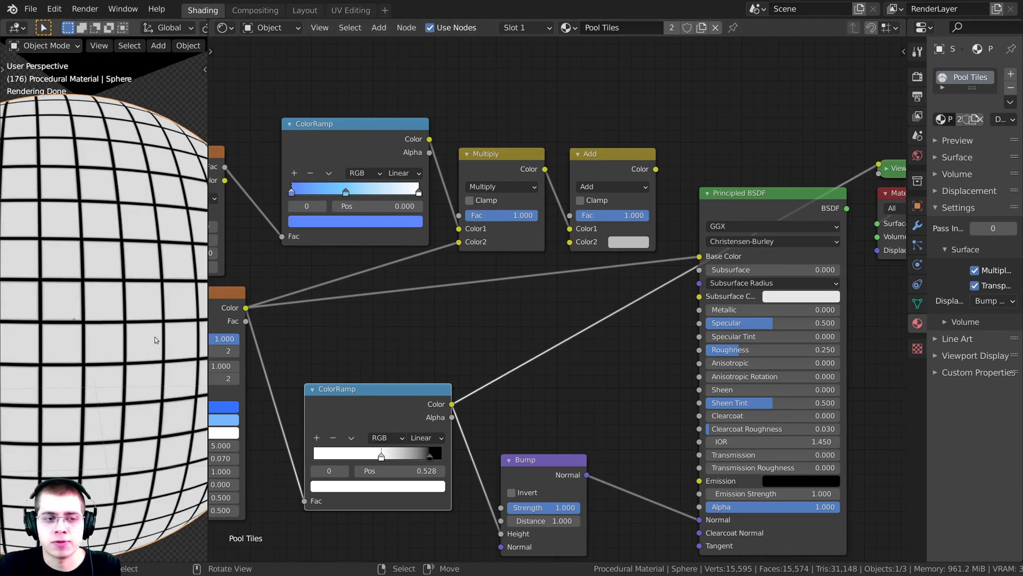
pyautogui.moveTo(451, 408); pyautogui.dragTo(571, 217)
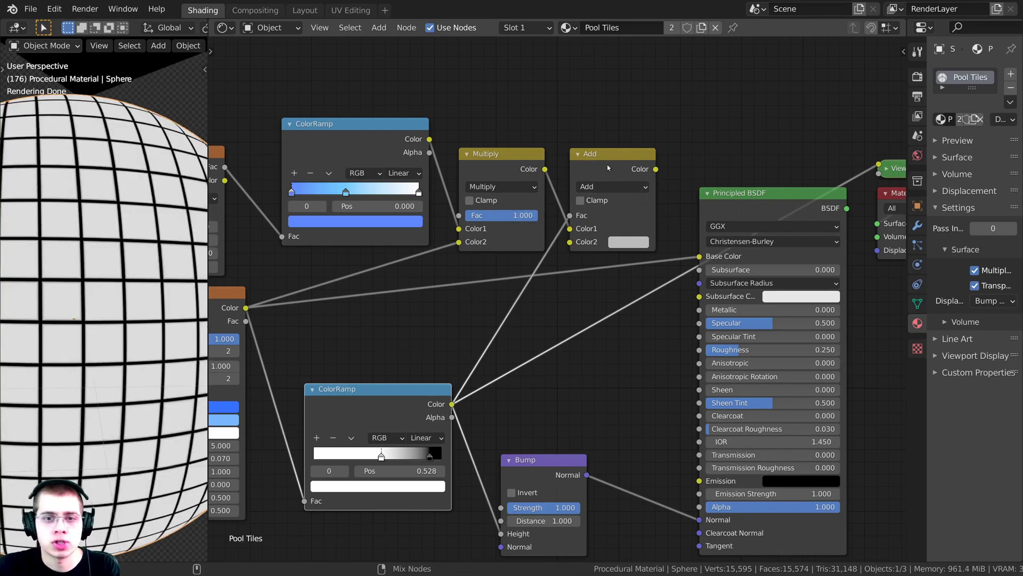
pyautogui.keyDown('ctrl'); pyautogui.keyDown('shift'); pyautogui.click(608, 168); pyautogui.keyUp('shift'); pyautogui.keyUp('ctrl')
pyautogui.click(624, 244)
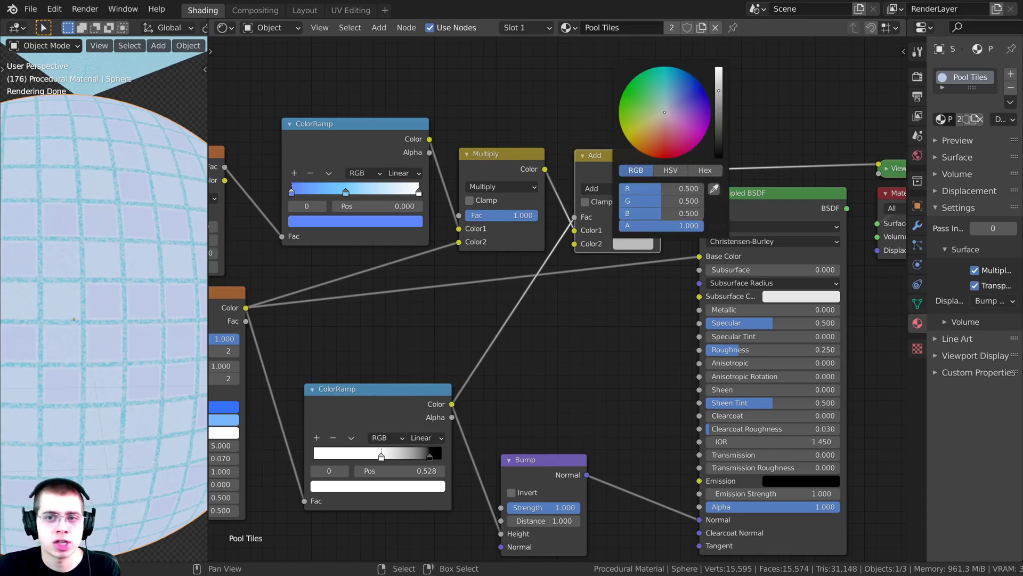
pyautogui.moveTo(719, 90); pyautogui.dragTo(718, 67)
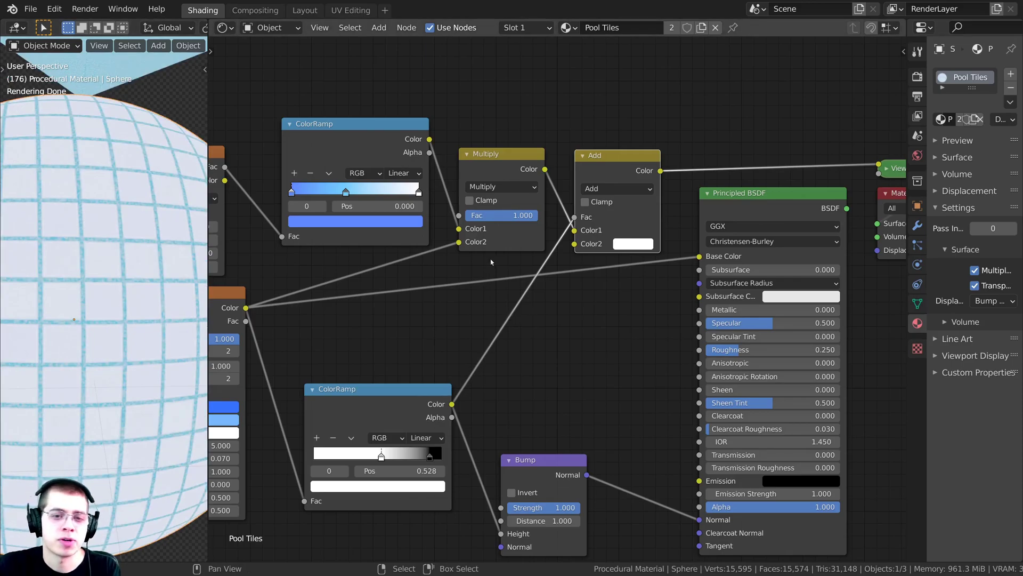
# Step: Insert an Invert node between the Brick Texture's ColorRamp and the Add node's Fac input, and check the grout on the sphere
pyautogui.hotkey('shift', 'a')
pyautogui.write('inv')
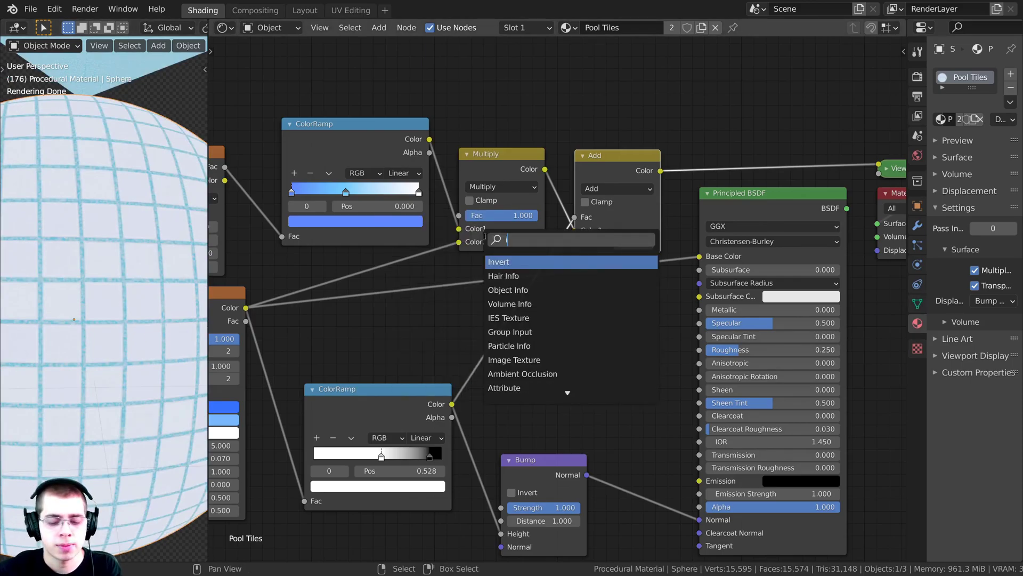
pyautogui.click(498, 262)
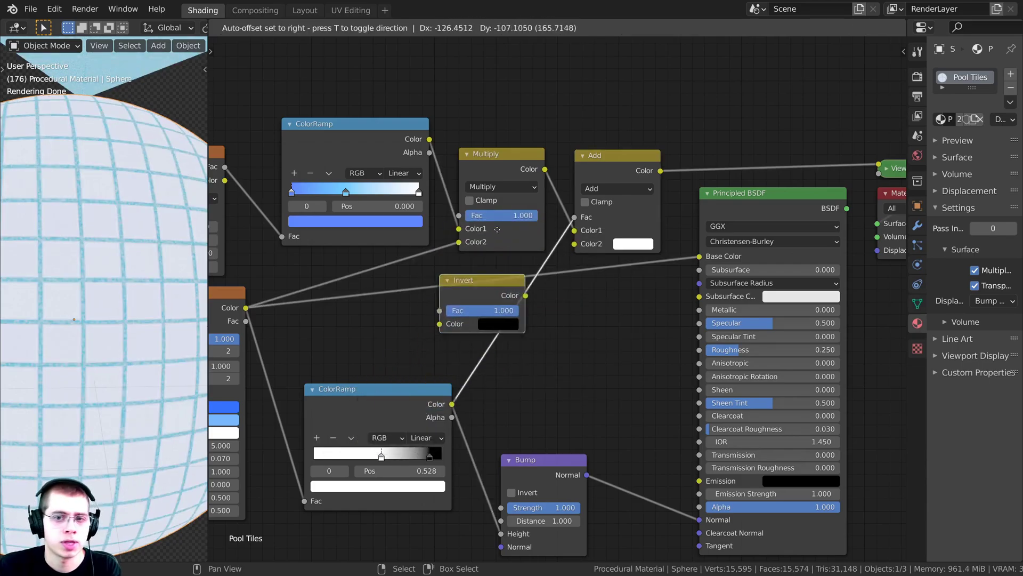
pyautogui.click(533, 311)
pyautogui.moveTo(533, 311); pyautogui.dragTo(523, 296)
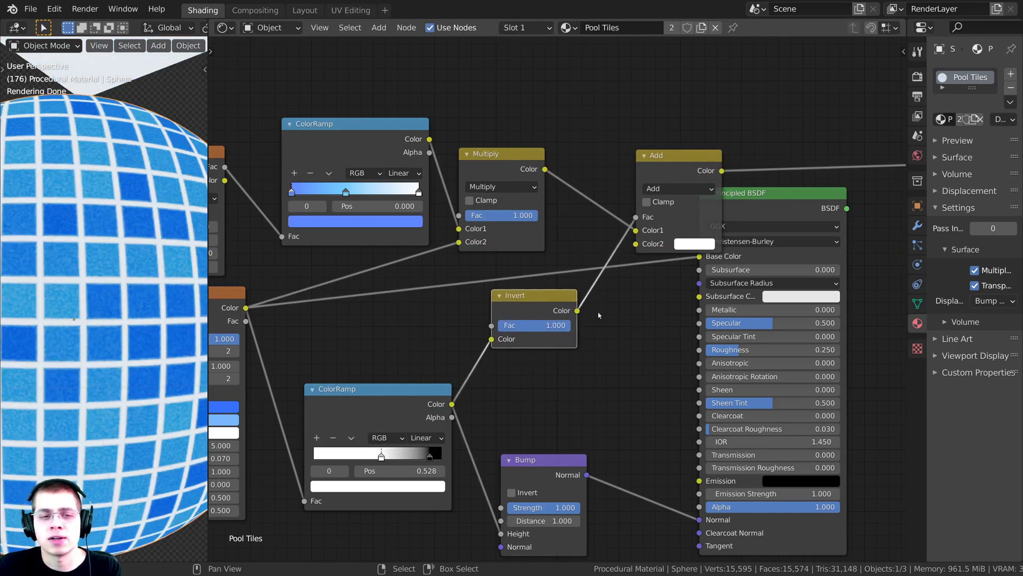
pyautogui.scroll(2, 167, 345)
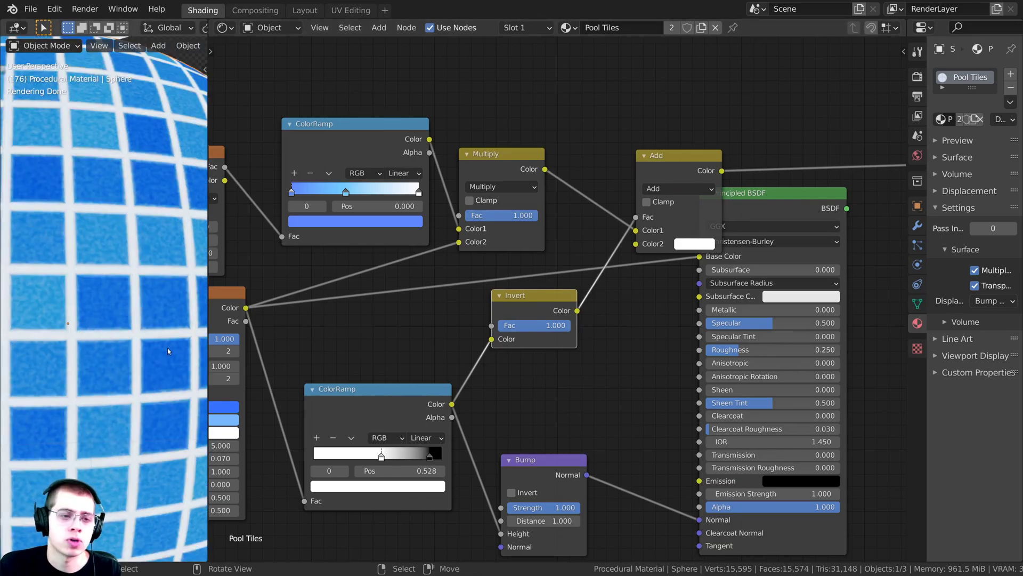
# Step: Make room beside the Principled BSDF, connect the Add node's Color output to its Base Color, and preview the full shader
pyautogui.moveTo(787, 214); pyautogui.dragTo(731, 228, button='middle')
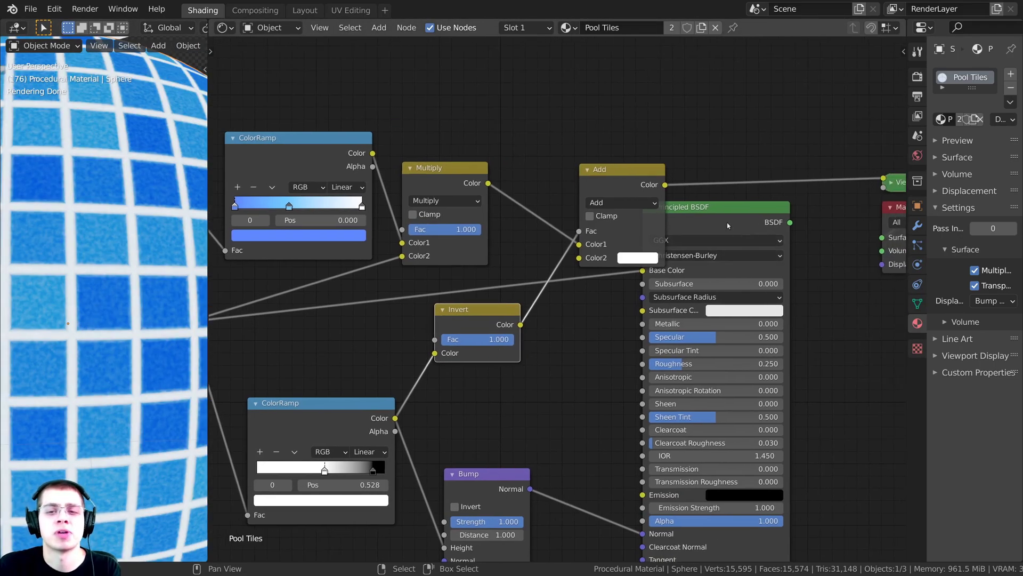
pyautogui.moveTo(723, 211); pyautogui.dragTo(774, 211)
pyautogui.click(775, 211)
pyautogui.moveTo(619, 189); pyautogui.dragTo(697, 269)
pyautogui.moveTo(723, 212); pyautogui.dragTo(658, 214, button='middle')
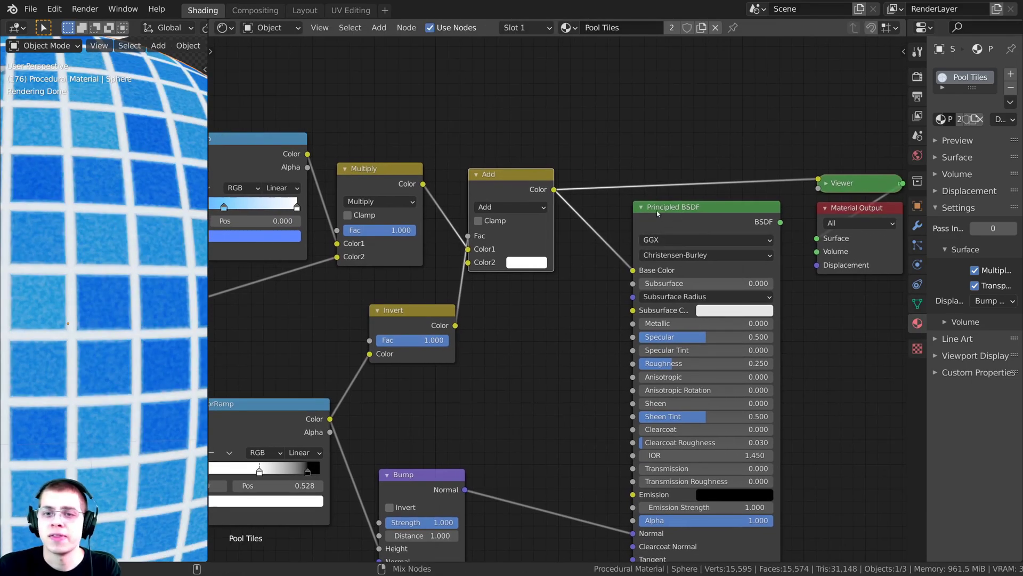
pyautogui.keyDown('ctrl'); pyautogui.keyDown('shift'); pyautogui.click(685, 219); pyautogui.keyUp('shift'); pyautogui.keyUp('ctrl')
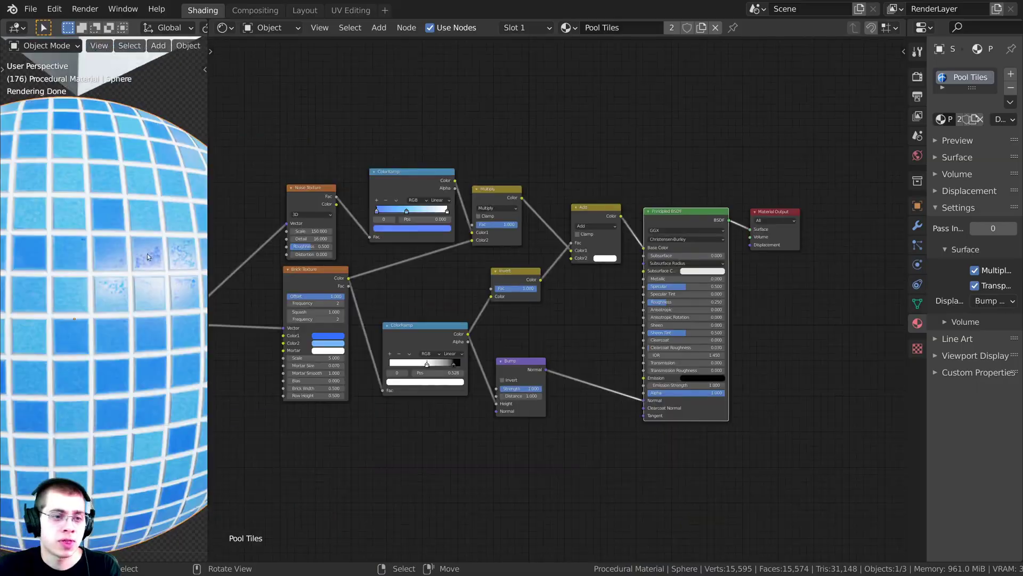
# Step: Duplicate the Bump node and insert the copy between the first Bump and the Principled BSDF's Normal input
pyautogui.scroll(-4, 147, 254)
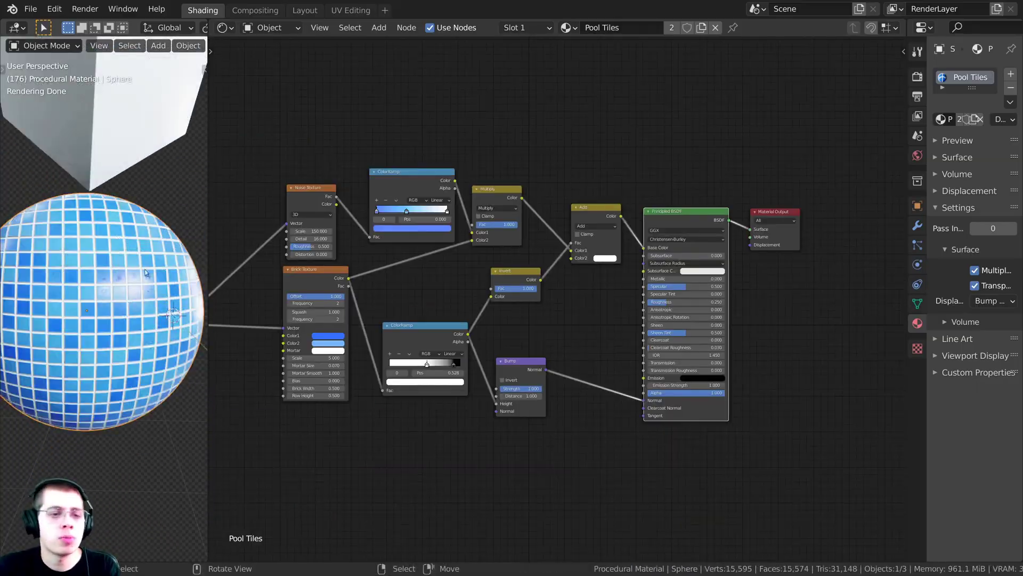
pyautogui.scroll(5, 125, 262)
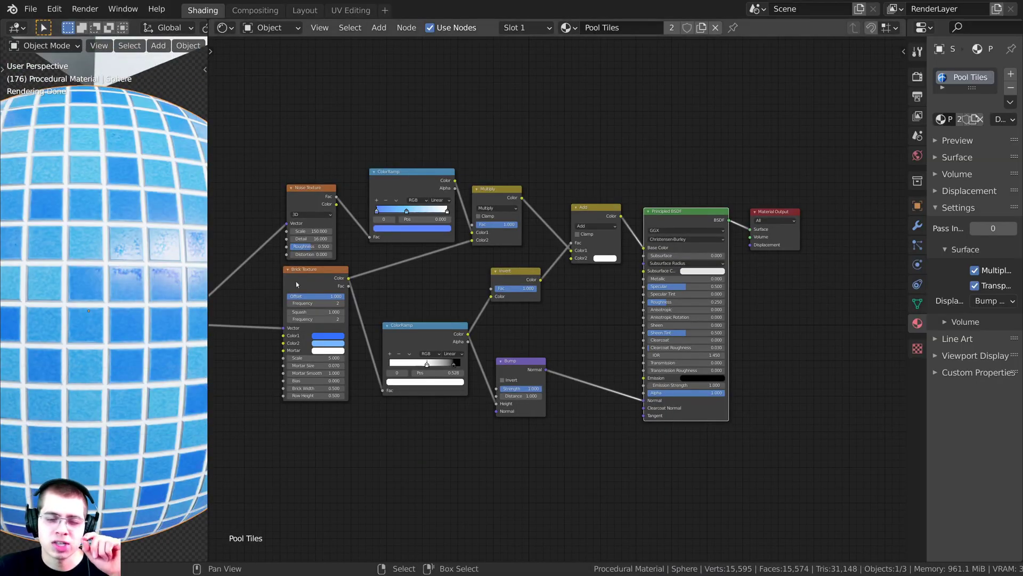
pyautogui.scroll(1, 444, 305)
pyautogui.scroll(2, 513, 286)
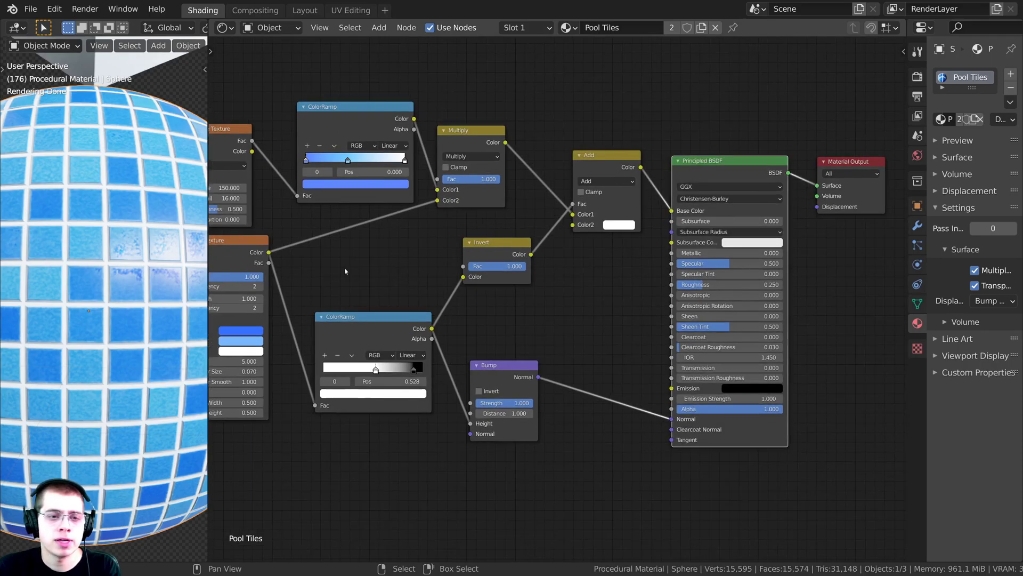
pyautogui.moveTo(500, 362)
pyautogui.mouseDown()
pyautogui.moveTo(449, 340)
pyautogui.moveTo(489, 347)
pyautogui.mouseUp()
pyautogui.hotkey('shift', 'd')
pyautogui.click(593, 348)
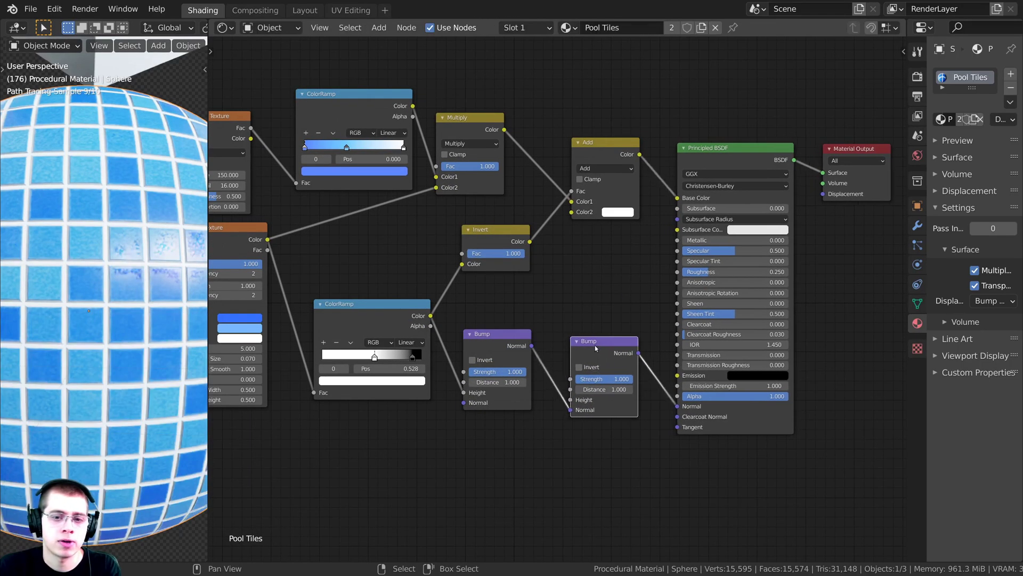
# Step: Connect the noise ColorRamp's Color output to the second Bump node's Height and inspect the bumps on the sphere
pyautogui.scroll(1, 589, 323)
pyautogui.moveTo(449, 93); pyautogui.dragTo(621, 410)
pyautogui.moveTo(647, 347); pyautogui.dragTo(650, 341)
pyautogui.moveTo(72, 296); pyautogui.dragTo(82, 299, button='middle')
pyautogui.scroll(5, 81, 295)
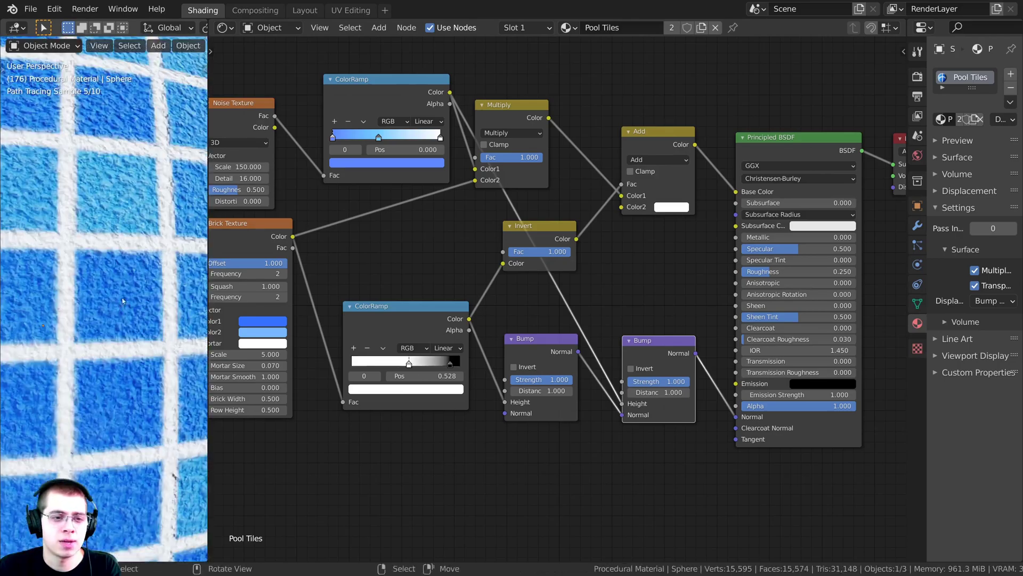
pyautogui.scroll(2, 624, 296)
# Step: Set the second Bump node's Strength to 0.1 and check the result on the sphere
pyautogui.moveTo(661, 344); pyautogui.dragTo(649, 325, button='middle')
pyautogui.moveTo(649, 325); pyautogui.dragTo(654, 302)
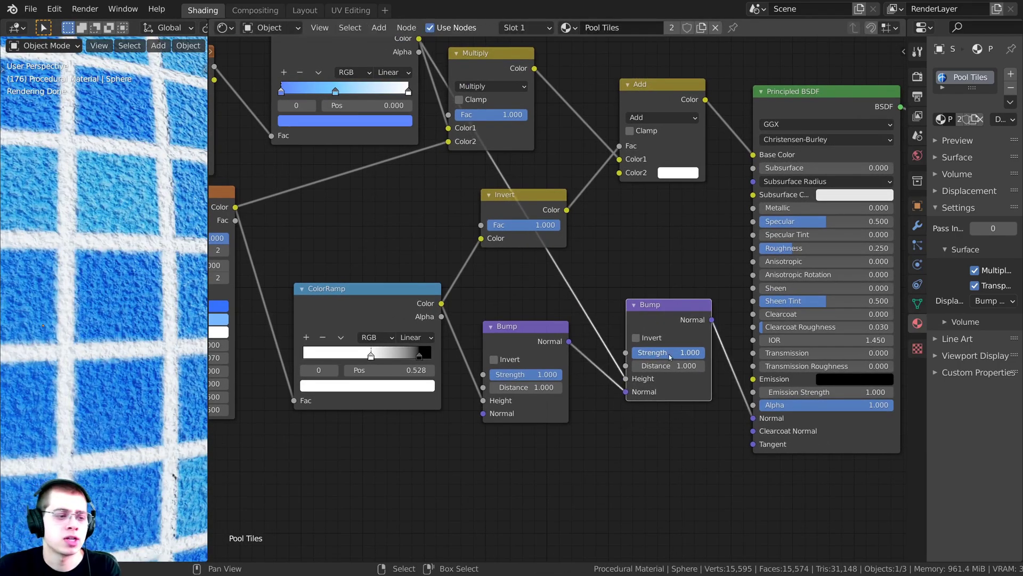
pyautogui.click(669, 353)
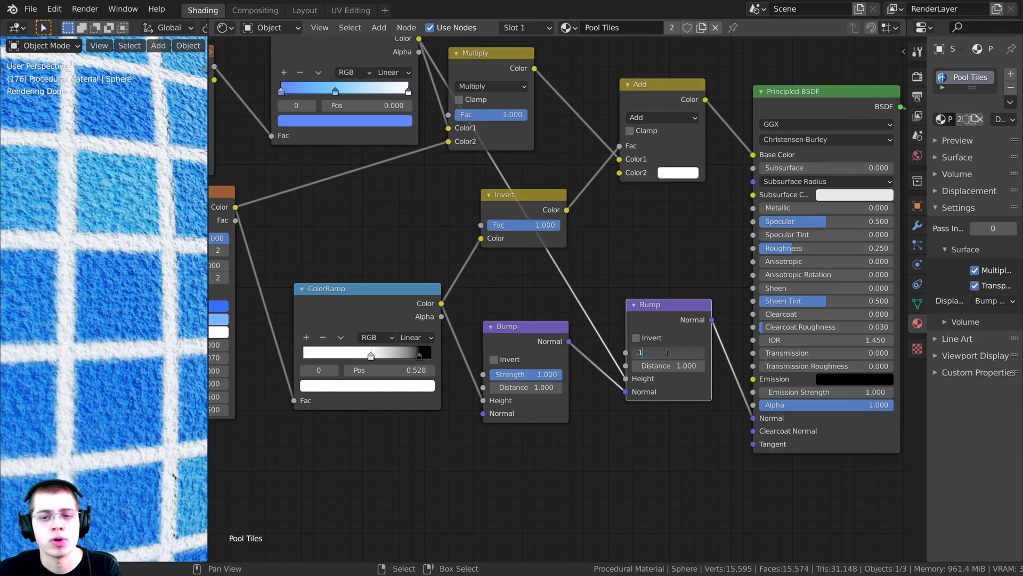
pyautogui.write('.1')
pyautogui.press('Return')
pyautogui.scroll(-3, 104, 298)
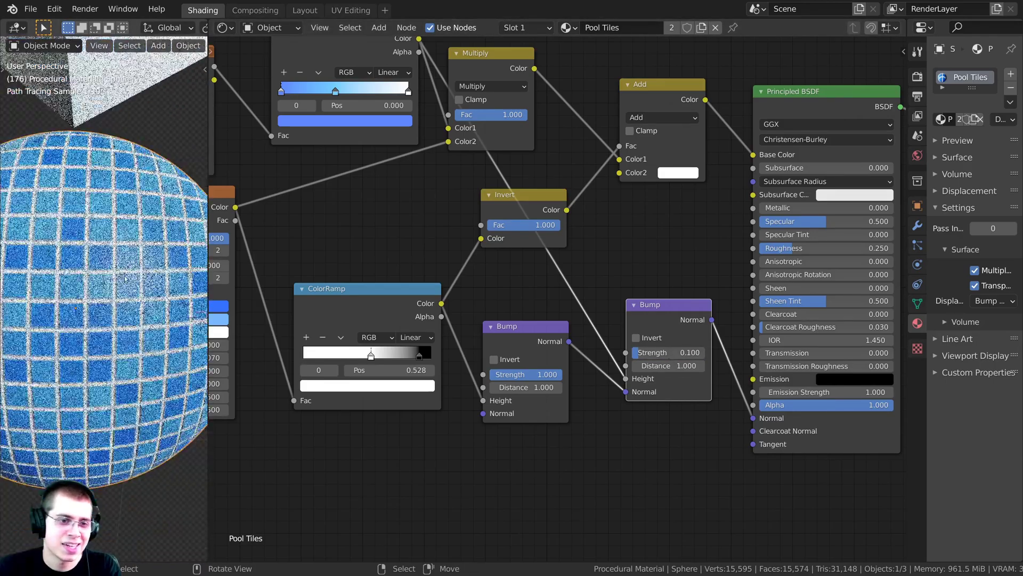
pyautogui.scroll(-1, 143, 317)
# Step: Inspect the tile pattern on the cube's top and side faces, and shift the Brick Texture and Texture Coordinate nodes slightly
pyautogui.moveTo(144, 317); pyautogui.dragTo(149, 341, button='middle')
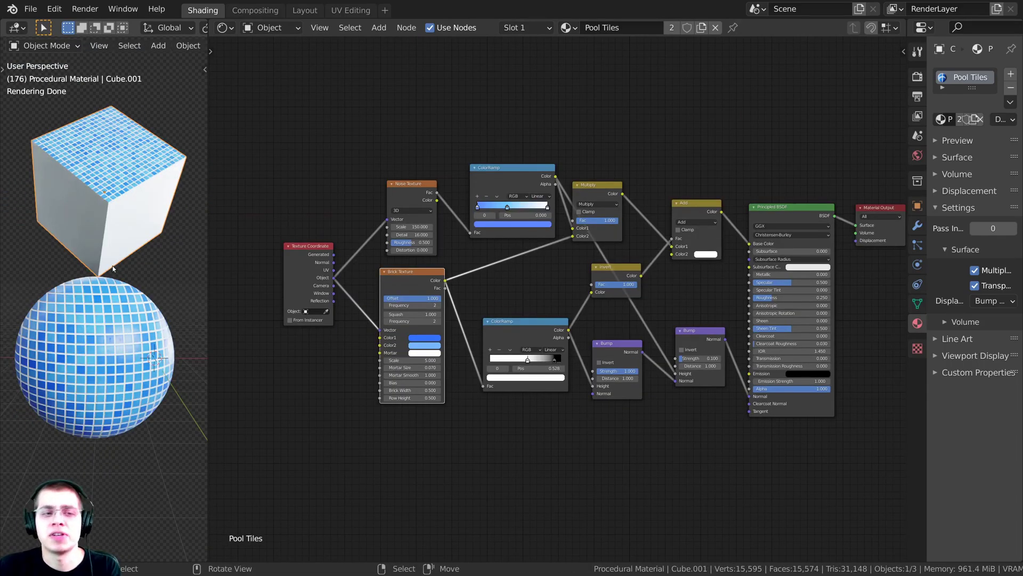
pyautogui.scroll(3, 124, 206)
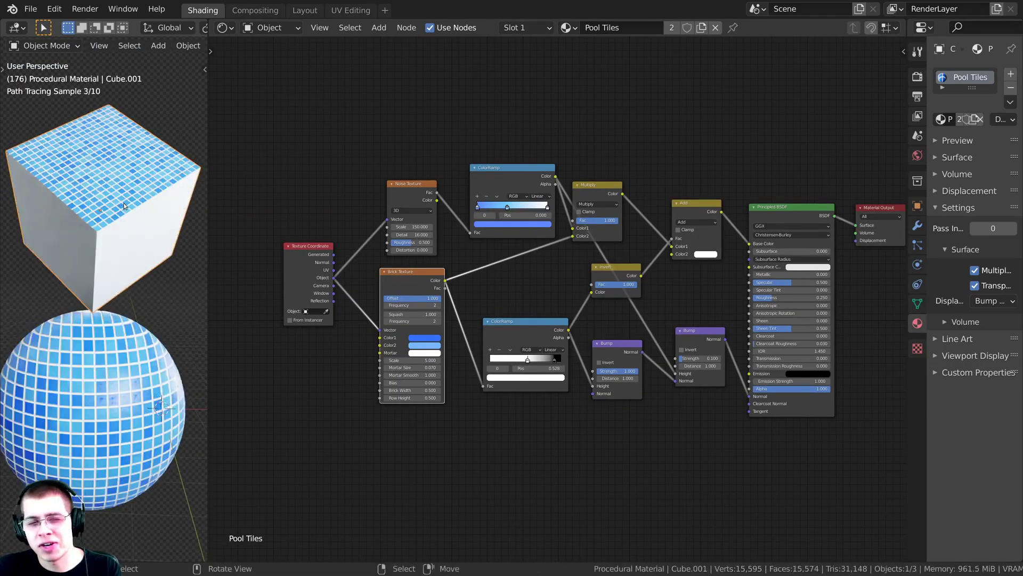
pyautogui.scroll(2, 130, 202)
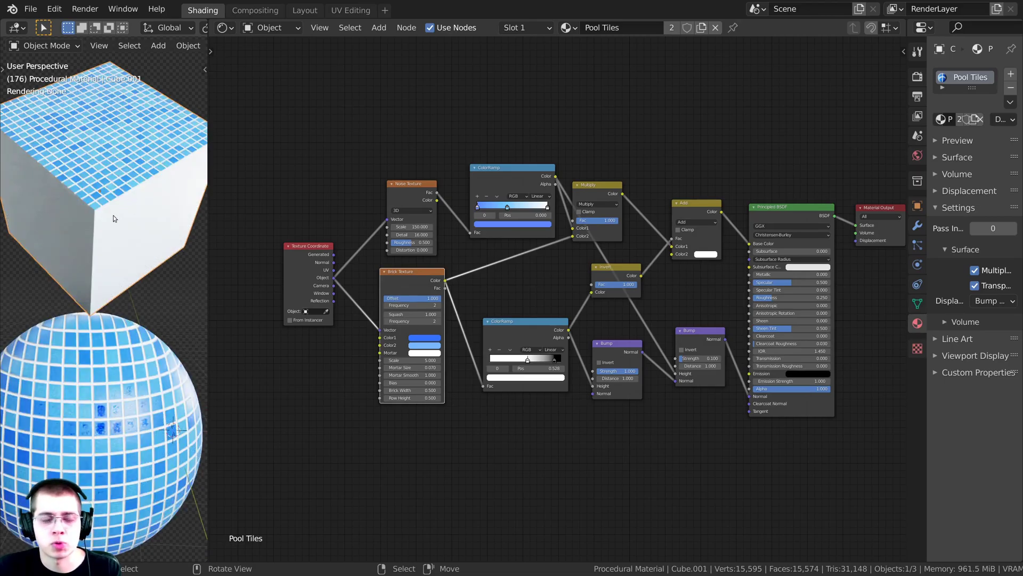
pyautogui.moveTo(86, 194); pyautogui.dragTo(97, 219, button='middle')
pyautogui.scroll(1, 91, 212)
pyautogui.scroll(3, 309, 254)
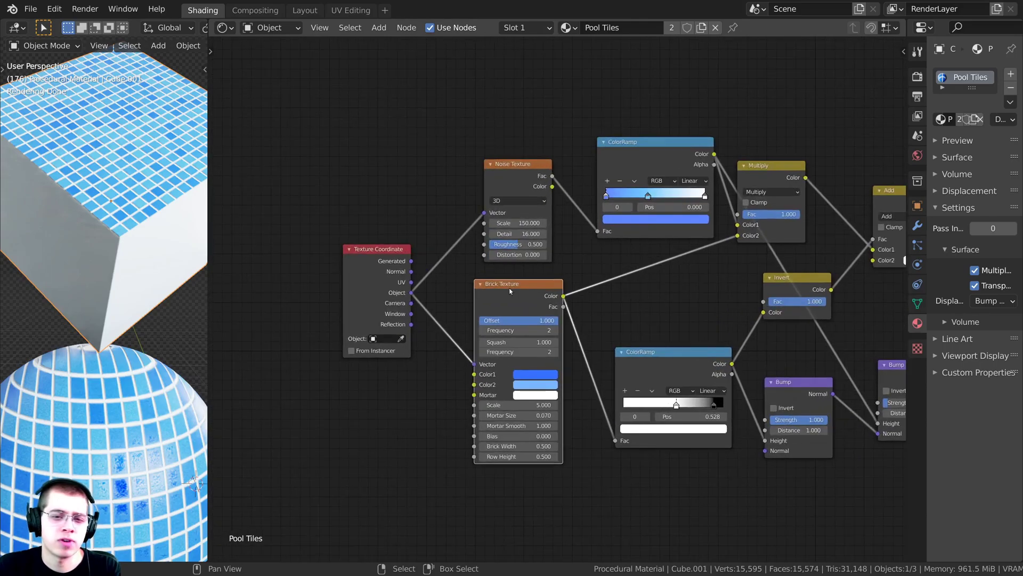
pyautogui.moveTo(521, 286); pyautogui.dragTo(502, 289)
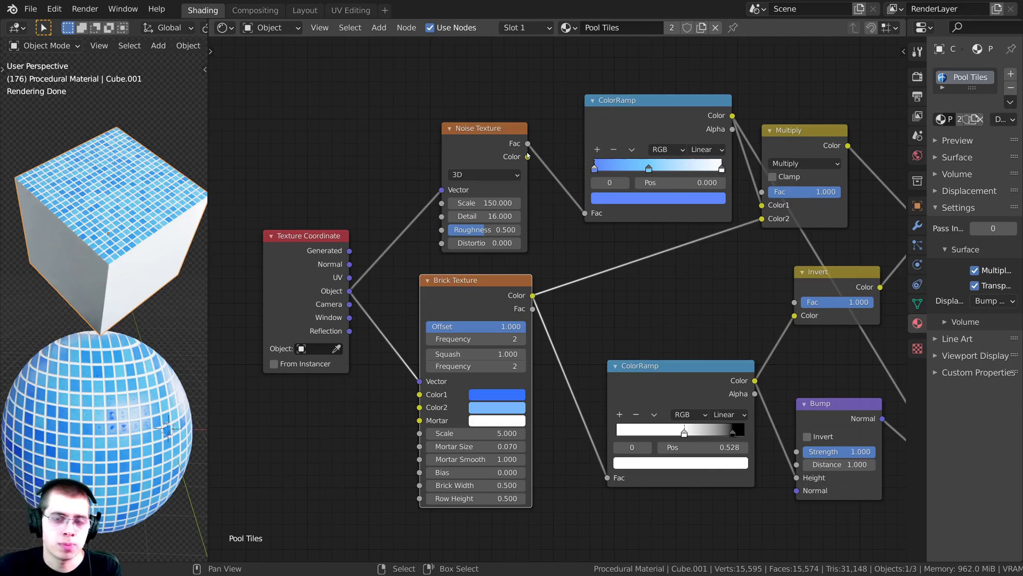
pyautogui.moveTo(299, 268); pyautogui.dragTo(305, 237)
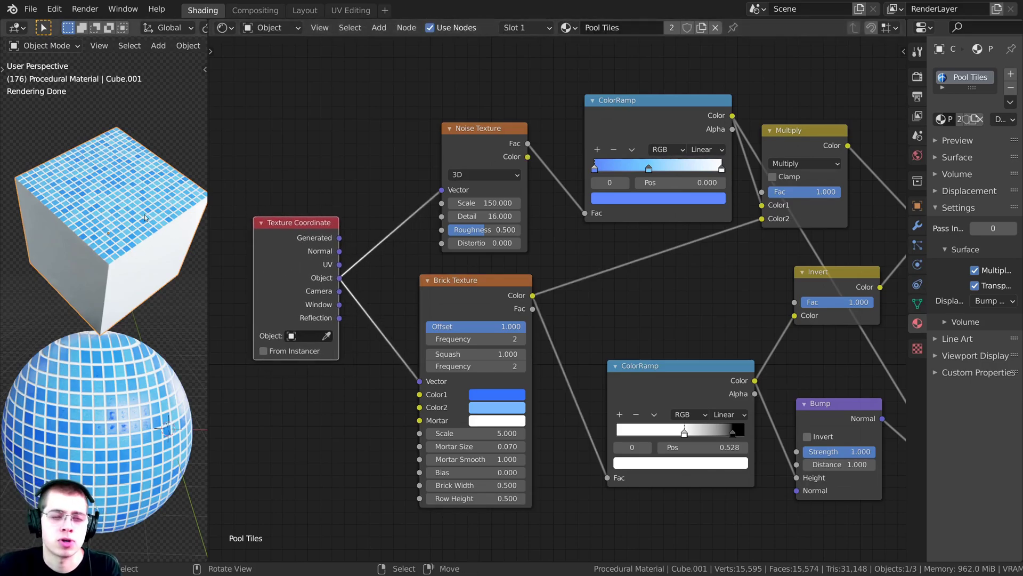
# Step: Make a separate copy of the Pool Tiles material for the cube and name it Pool Tiles Cube
pyautogui.click(702, 27)
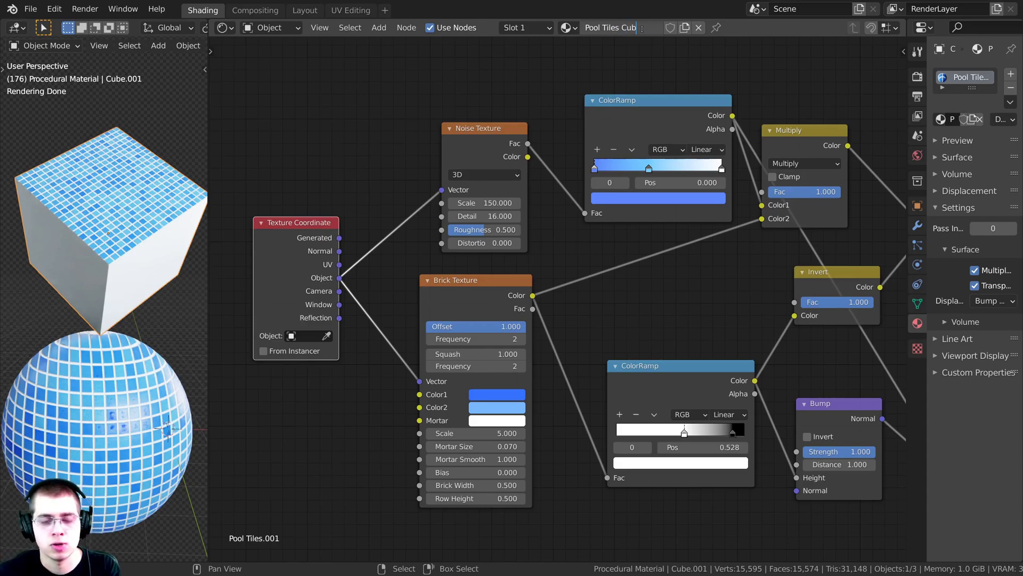
pyautogui.write('e')
pyautogui.press('Return')
# Step: Connect the Texture Coordinate node's UV output to the Vector inputs of the Noise Texture and Brick Texture nodes in place of Object
pyautogui.scroll(2, 330, 278)
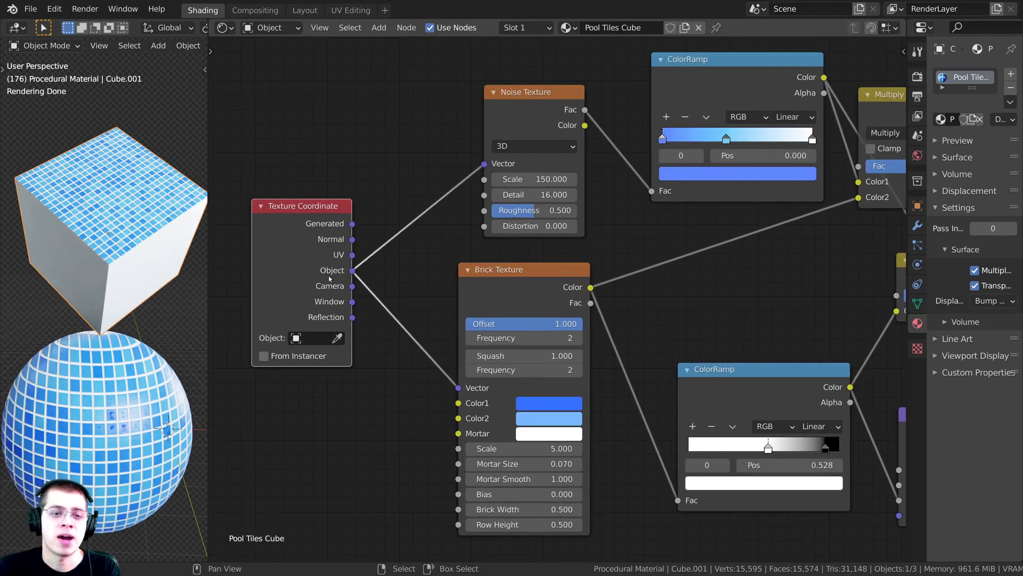
pyautogui.moveTo(352, 255); pyautogui.dragTo(486, 165)
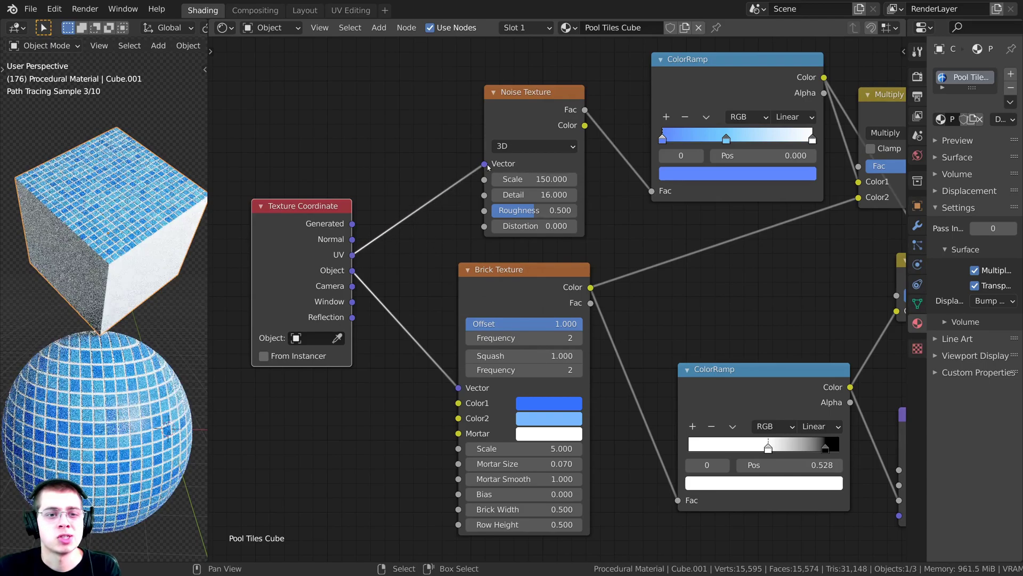
pyautogui.moveTo(352, 256); pyautogui.dragTo(459, 387)
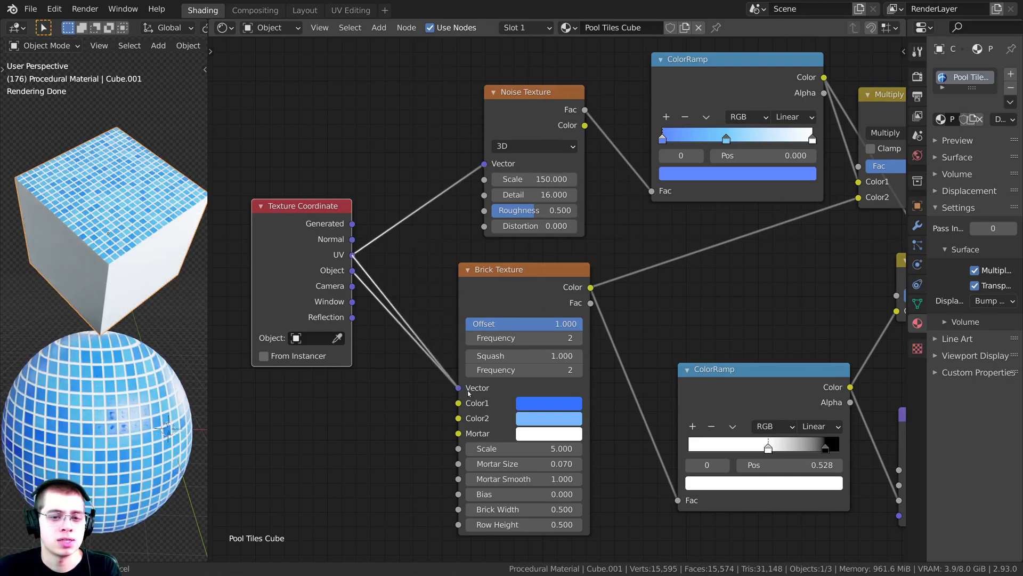
pyautogui.moveTo(287, 260); pyautogui.dragTo(294, 275)
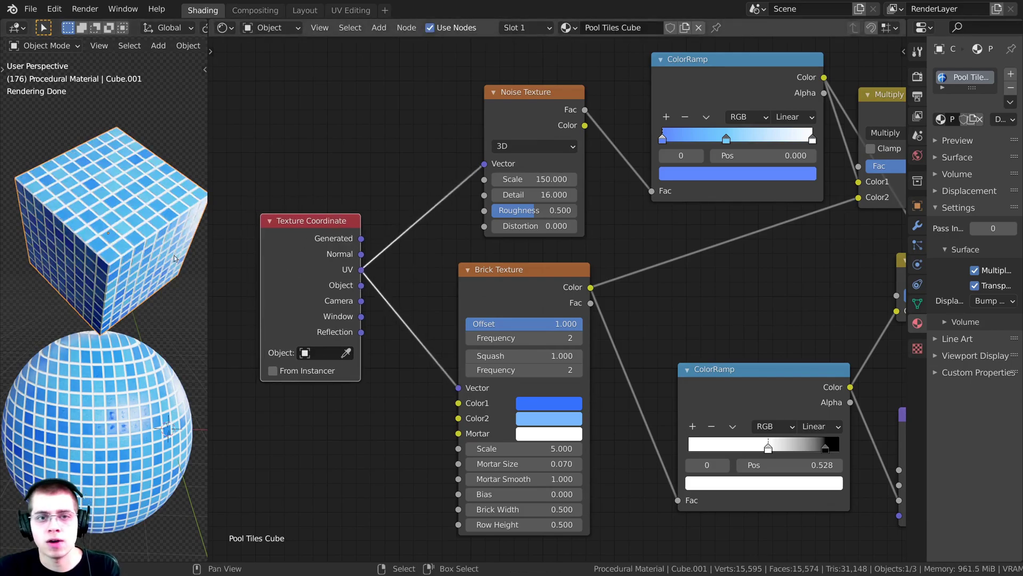
pyautogui.moveTo(362, 269); pyautogui.dragTo(486, 165)
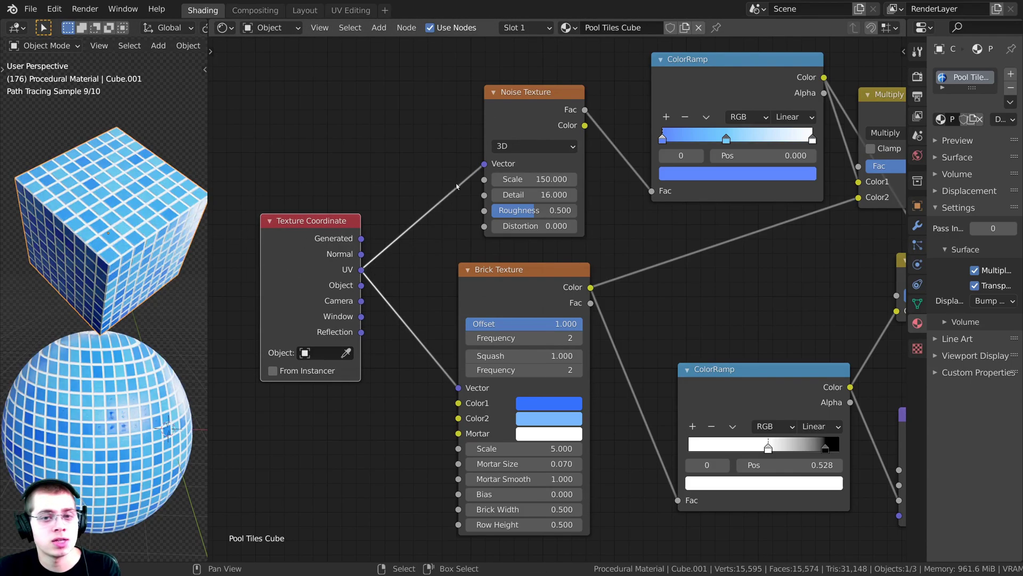
# Step: Unwrap all the cube's faces in Edit Mode with Smart UV Project at a 66° angle limit and 0.000 island margin
pyautogui.moveTo(109, 346); pyautogui.dragTo(102, 307, button='middle')
pyautogui.press('Tab')
pyautogui.press('Tab')
pyautogui.press('Tab')
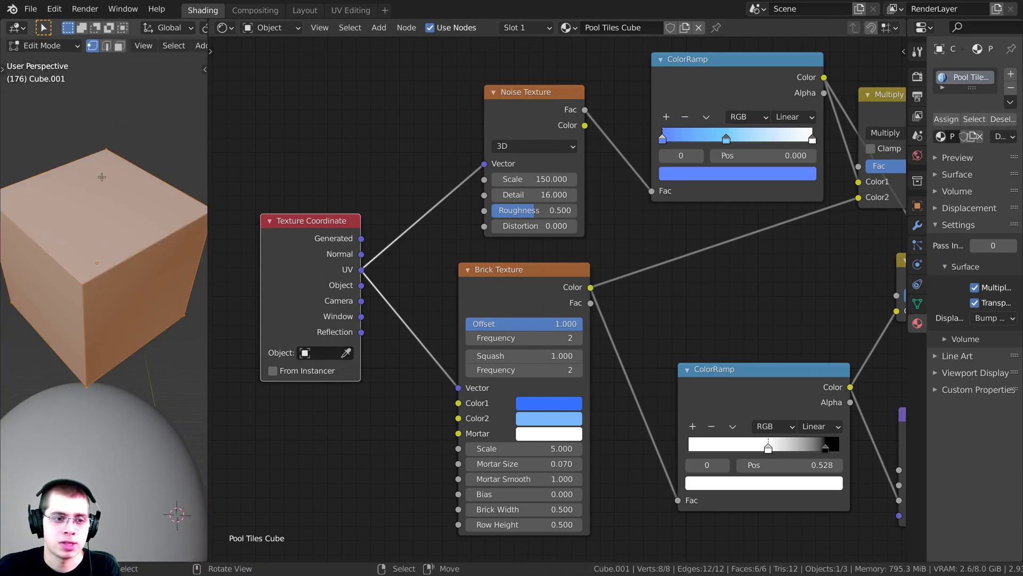
pyautogui.scroll(2, 80, 246)
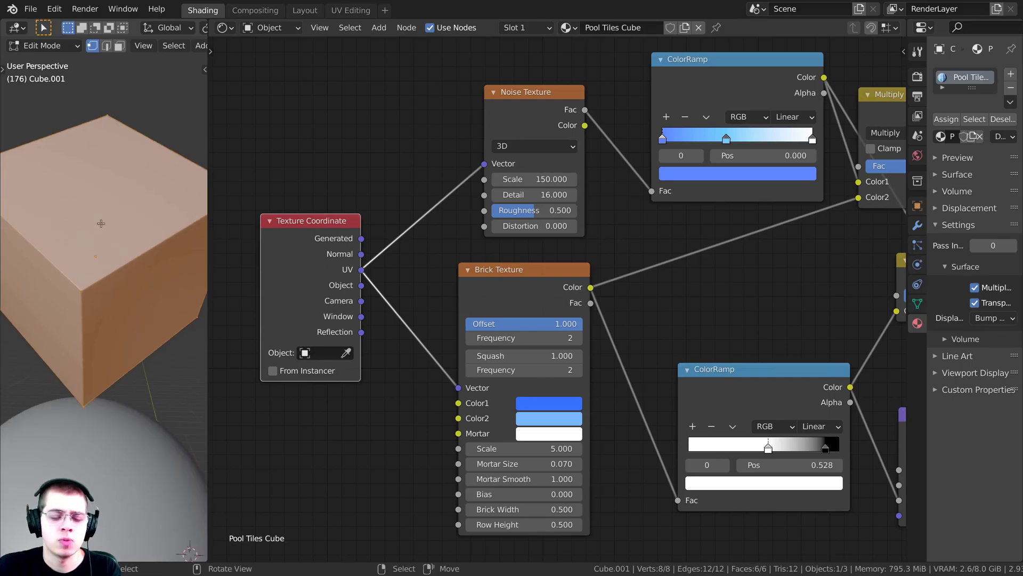
pyautogui.moveTo(98, 215); pyautogui.dragTo(105, 204, button='middle')
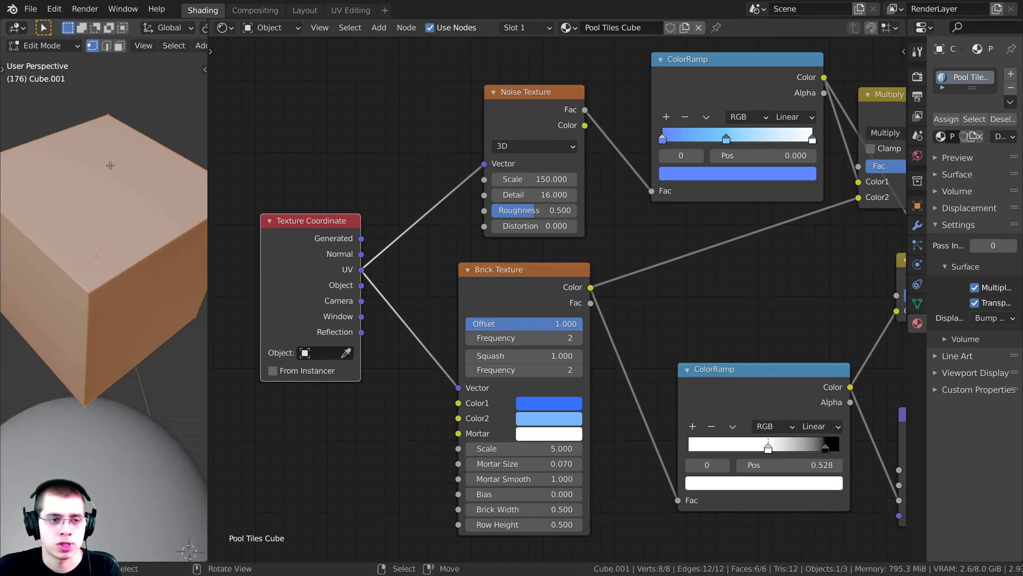
pyautogui.press('u')
pyautogui.click(62, 166)
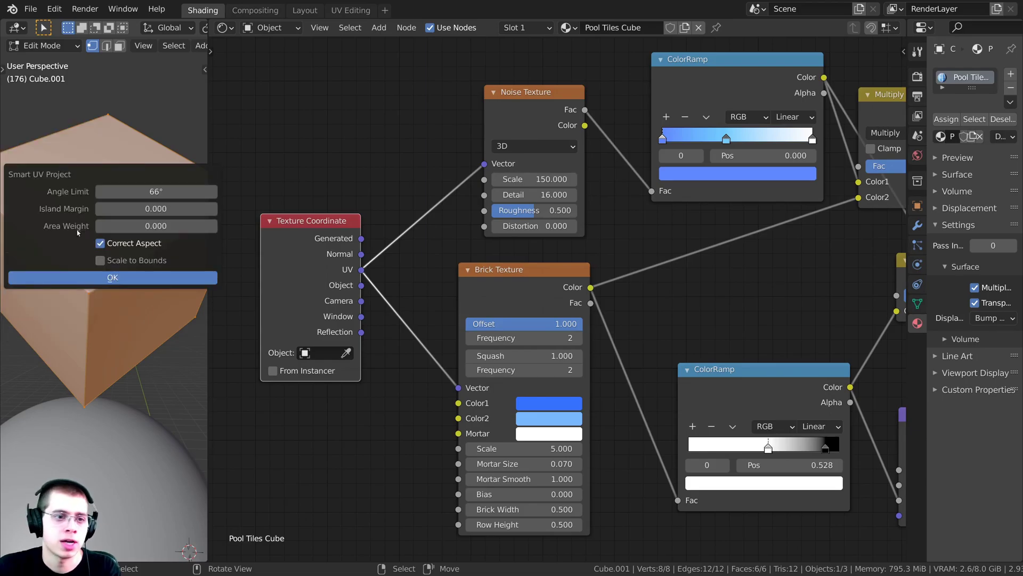
pyautogui.click(90, 277)
# Step: Switch to the UV Editing workspace and view the cube in Object Mode with Material Preview shading
pyautogui.scroll(-3, 120, 259)
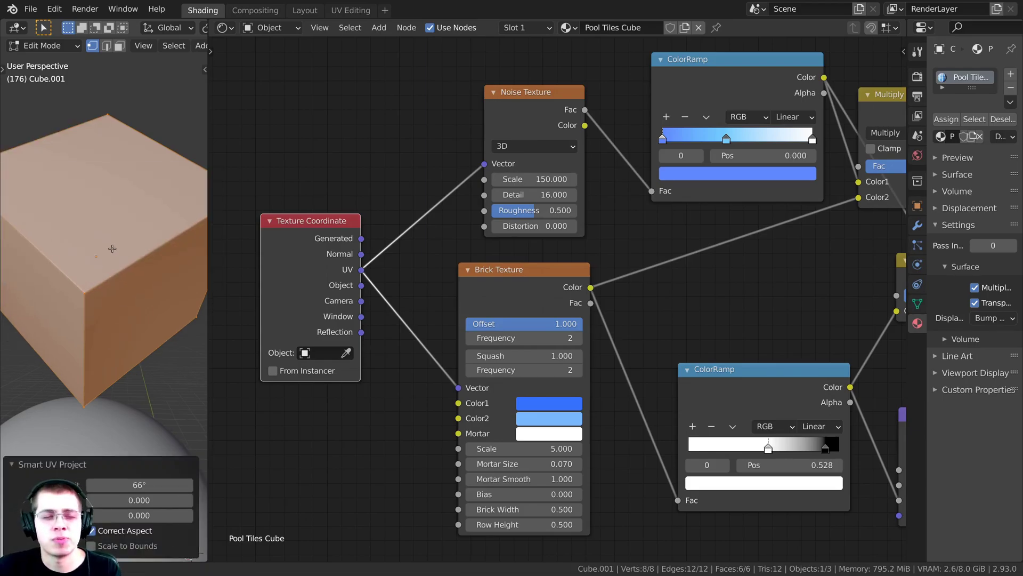
pyautogui.moveTo(110, 244); pyautogui.dragTo(112, 226, button='middle')
pyautogui.scroll(4, 112, 238)
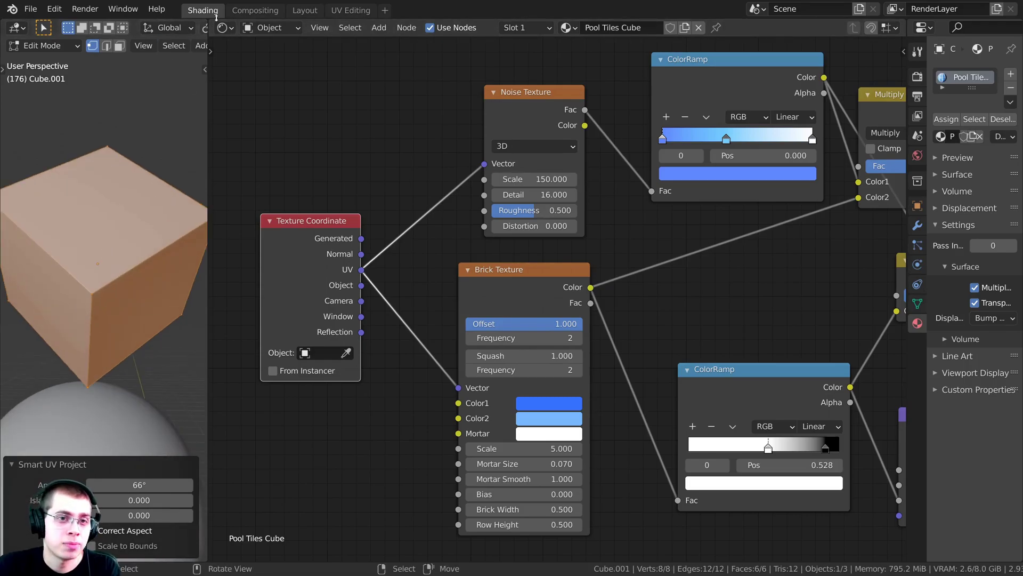
pyautogui.click(348, 11)
pyautogui.scroll(-3, 241, 379)
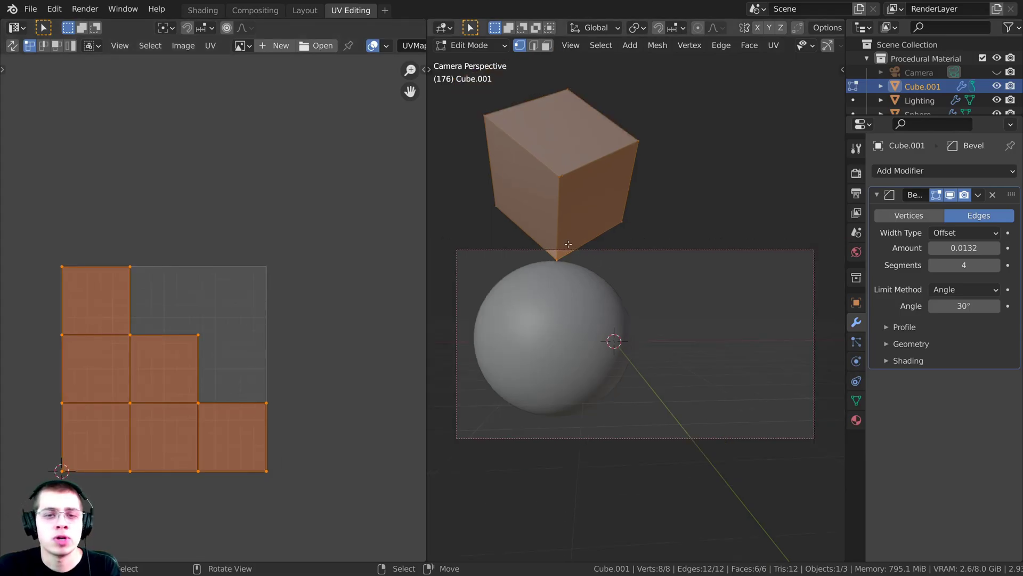
pyautogui.press('Tab')
pyautogui.moveTo(600, 215); pyautogui.dragTo(607, 250, button='middle')
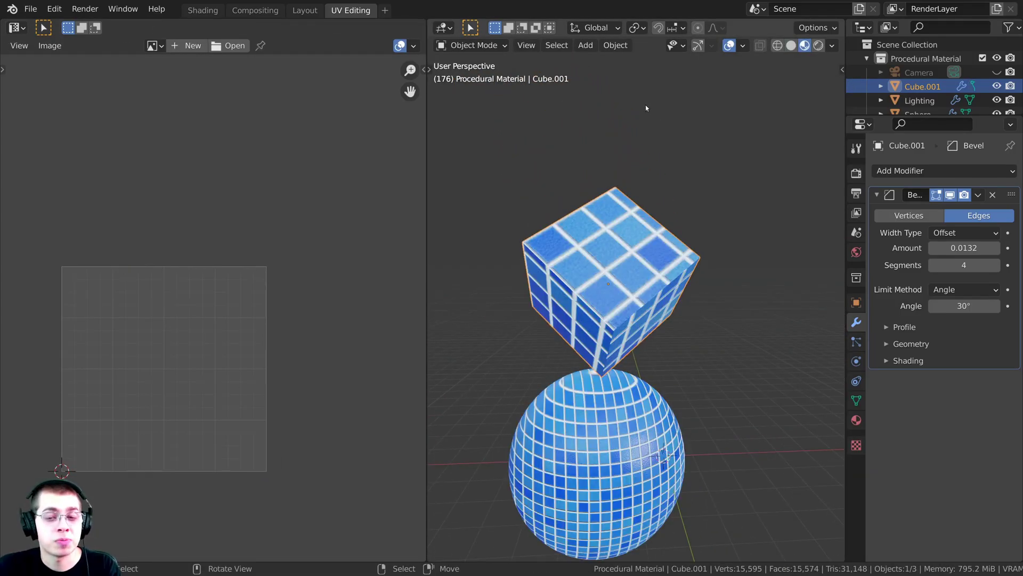
pyautogui.press('z')
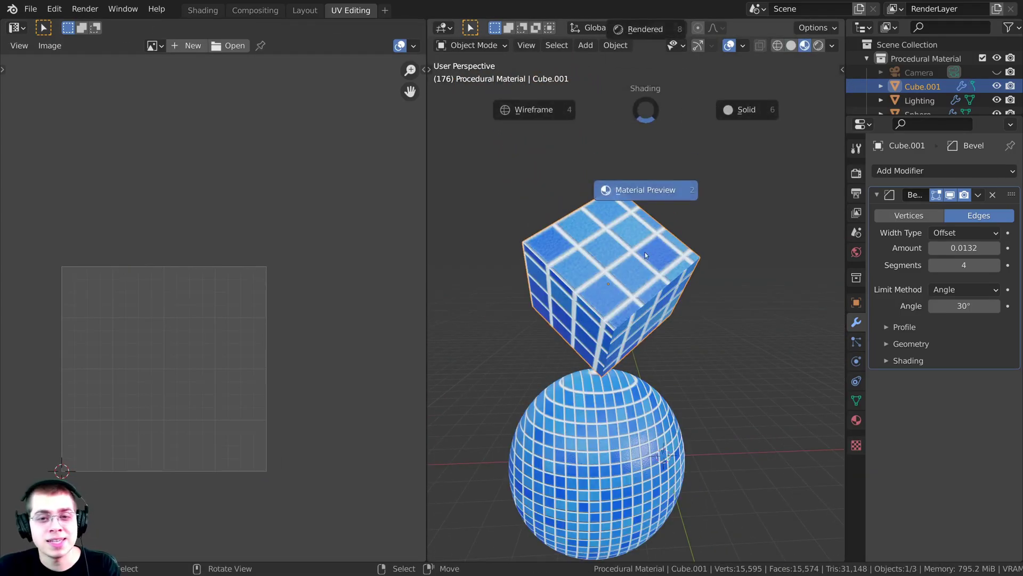
pyautogui.moveTo(642, 341); pyautogui.dragTo(637, 295, button='middle')
pyautogui.scroll(1, 580, 219)
pyautogui.moveTo(554, 227)
pyautogui.mouseDown(button='middle')
pyautogui.moveTo(580, 220)
pyautogui.moveTo(569, 217)
pyautogui.mouseUp(button='middle')
# Step: Scale the cube's whole UV layout up to about 2.4 times its size in Edit Mode to make the tiles smaller
pyautogui.press('Tab')
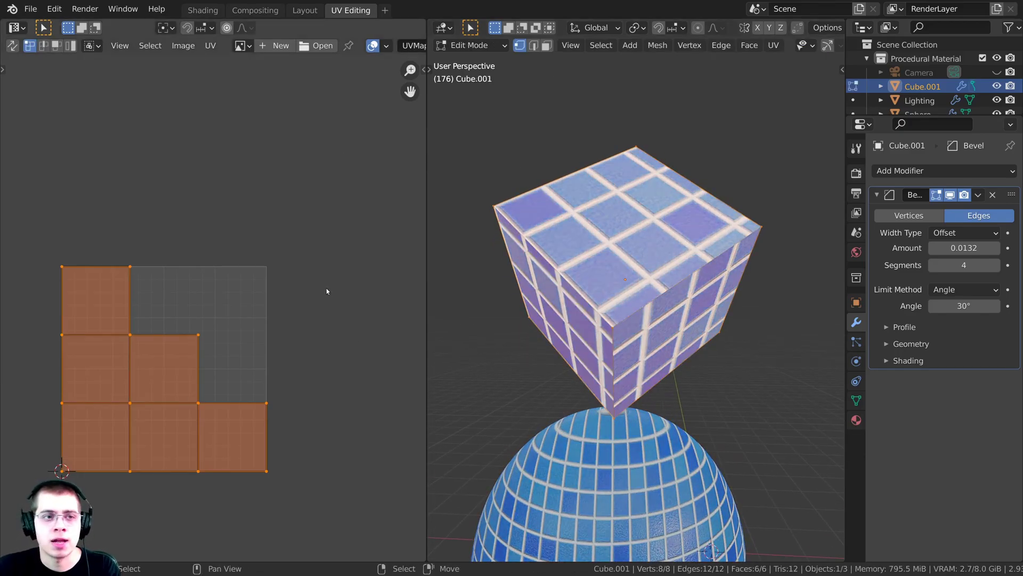
pyautogui.moveTo(326, 292); pyautogui.dragTo(332, 248, button='middle')
pyautogui.scroll(1, 55, 354)
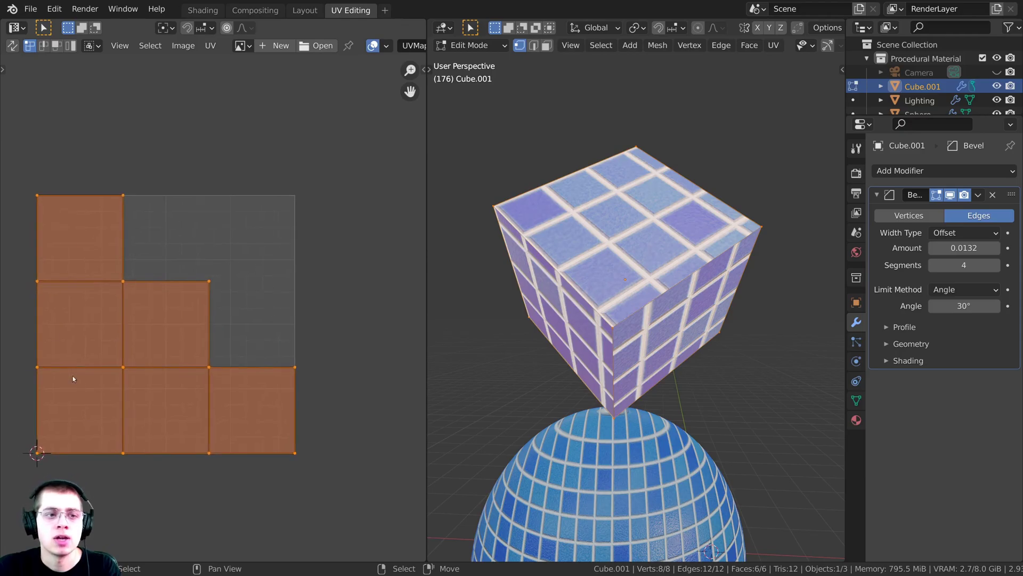
pyautogui.scroll(1, 275, 281)
pyautogui.scroll(-1, 325, 299)
pyautogui.press('s')
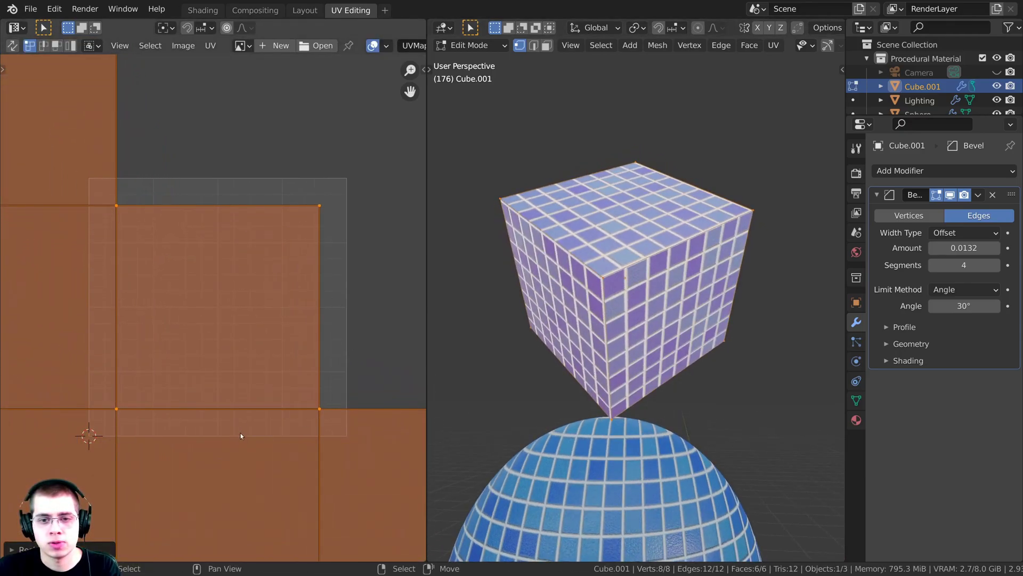
pyautogui.click(328, 337)
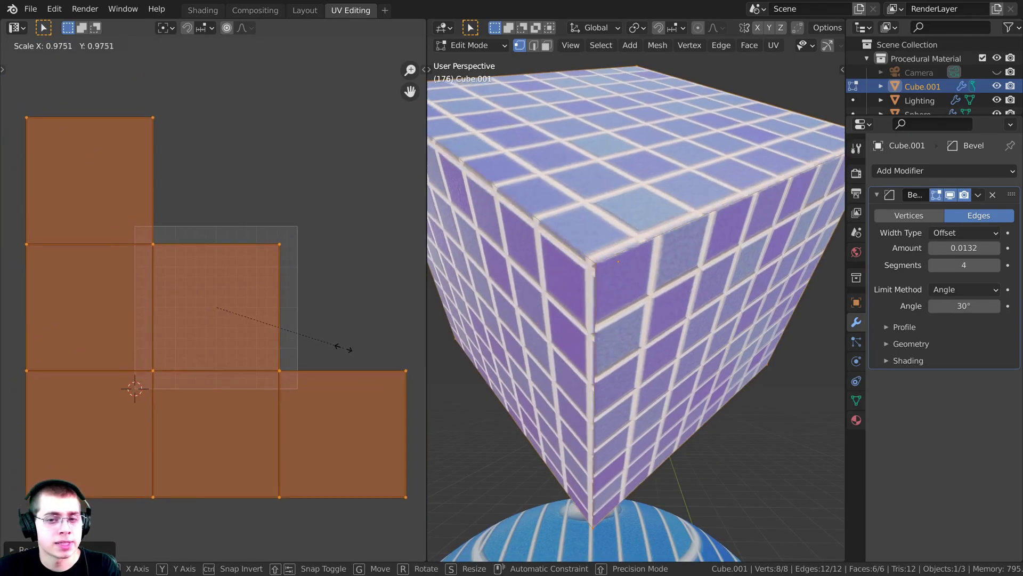
pyautogui.click(379, 354)
# Step: Move the whole UV layout about 0.093 in X and -0.019 in Y to align grout with the cube's edges, and return to Object Mode
pyautogui.scroll(4, 551, 220)
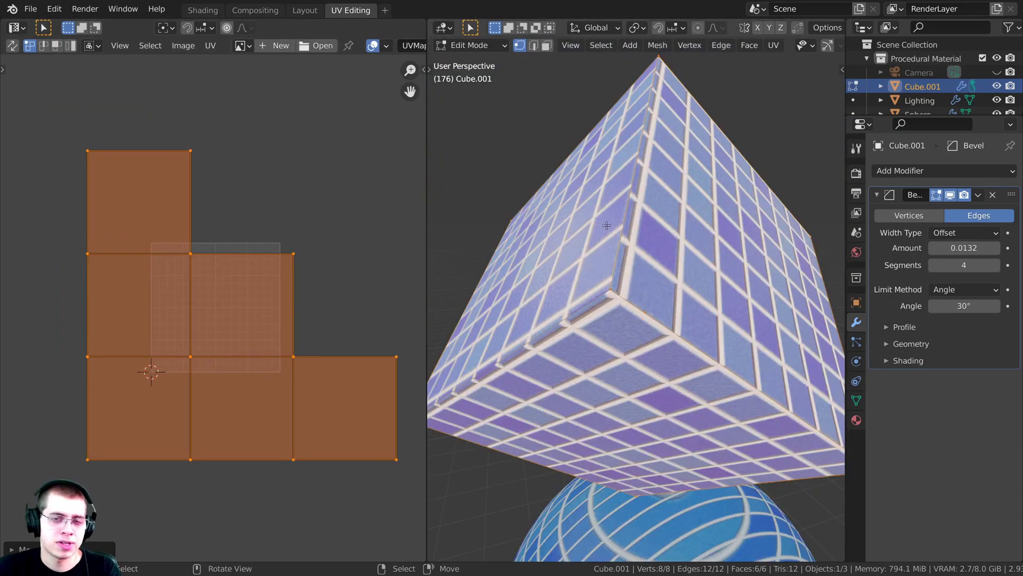
pyautogui.scroll(2, 606, 225)
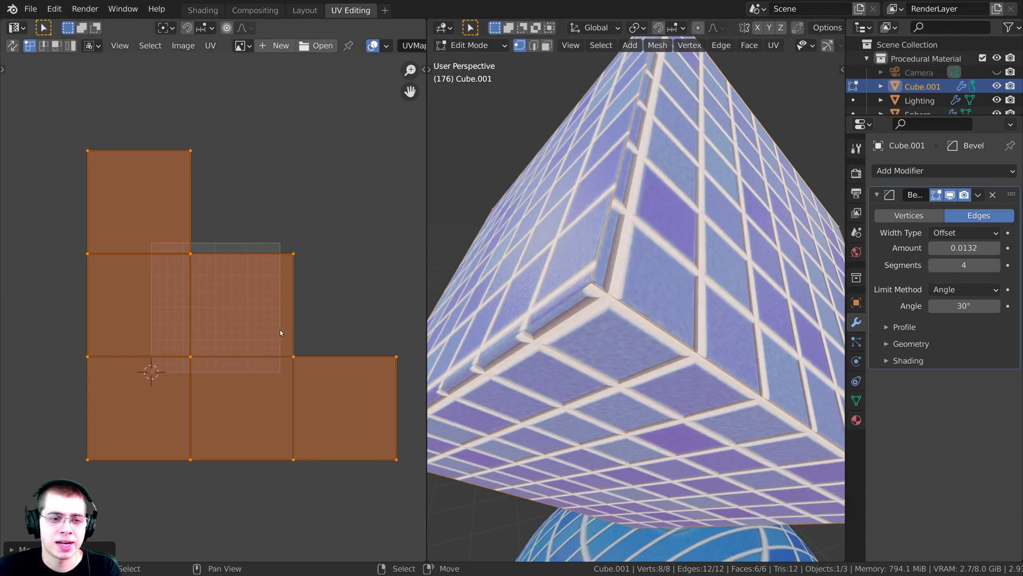
pyautogui.press('g')
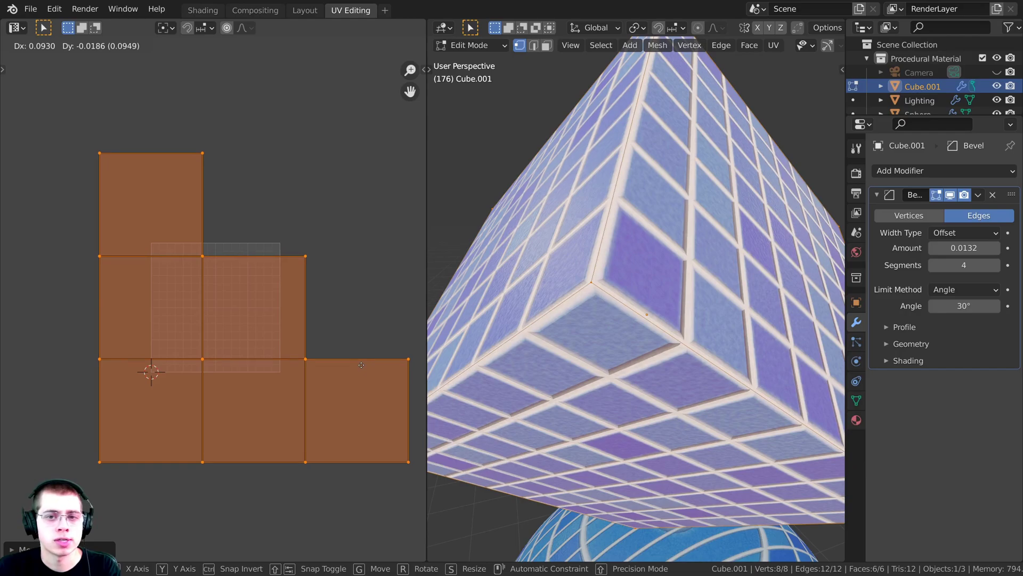
pyautogui.click(361, 365)
pyautogui.press('Tab')
pyautogui.scroll(-5, 574, 260)
pyautogui.moveTo(574, 261)
pyautogui.mouseDown(button='middle')
pyautogui.moveTo(692, 269)
pyautogui.moveTo(617, 265)
pyautogui.mouseUp(button='middle')
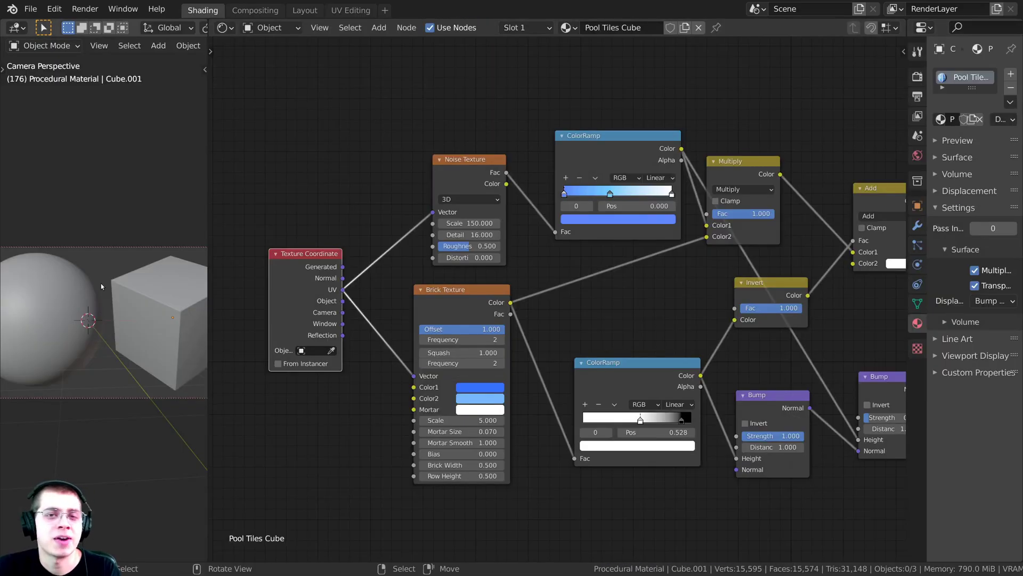
pyautogui.moveTo(62, 263); pyautogui.dragTo(67, 271, button='middle')
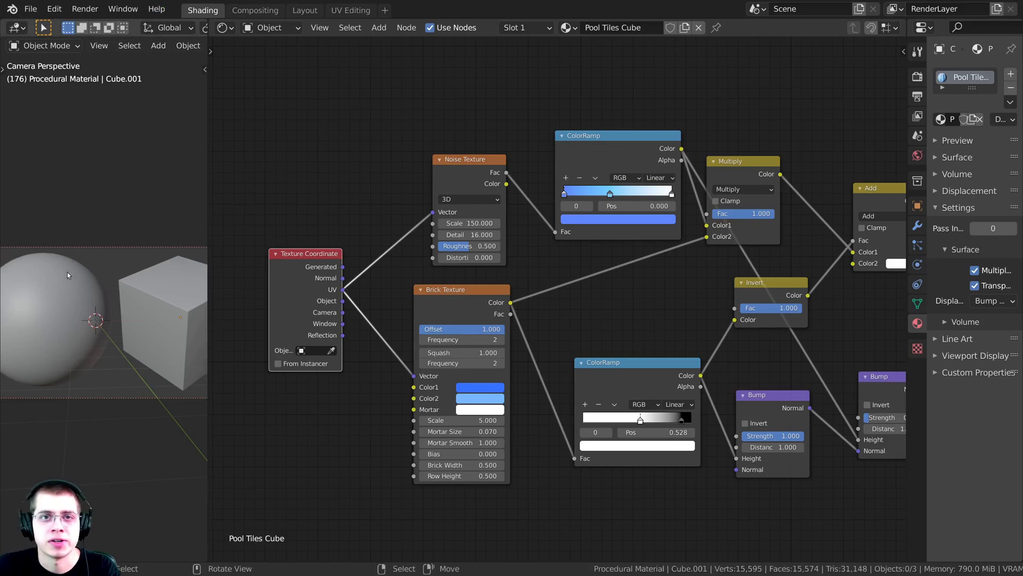